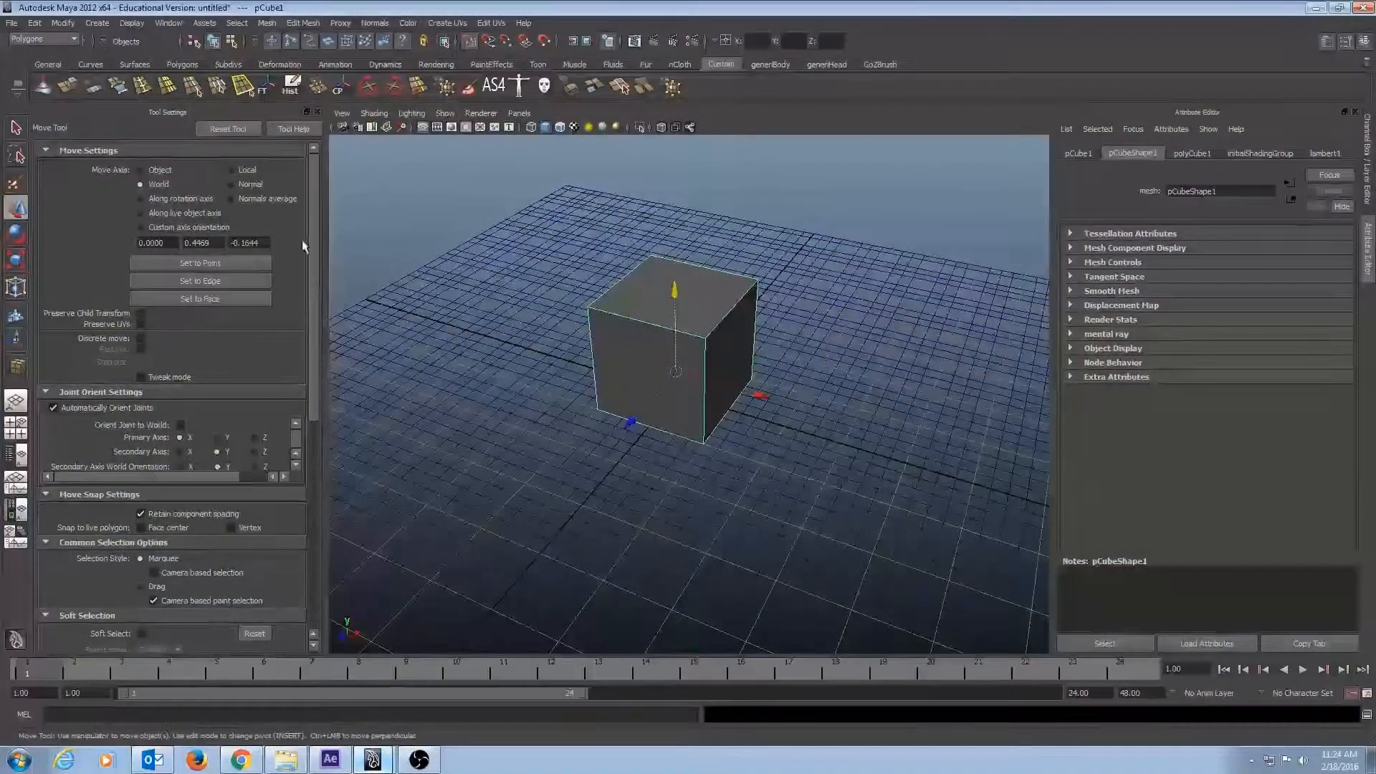
# Detach the Edit Mesh commands as a floating window beside the cube.
pyautogui.moveTo(822, 291)
pyautogui.keyDown('alt'); pyautogui.mouseDown()
pyautogui.moveTo(840, 247)
pyautogui.moveTo(822, 277)
pyautogui.mouseUp(); pyautogui.keyUp('alt')
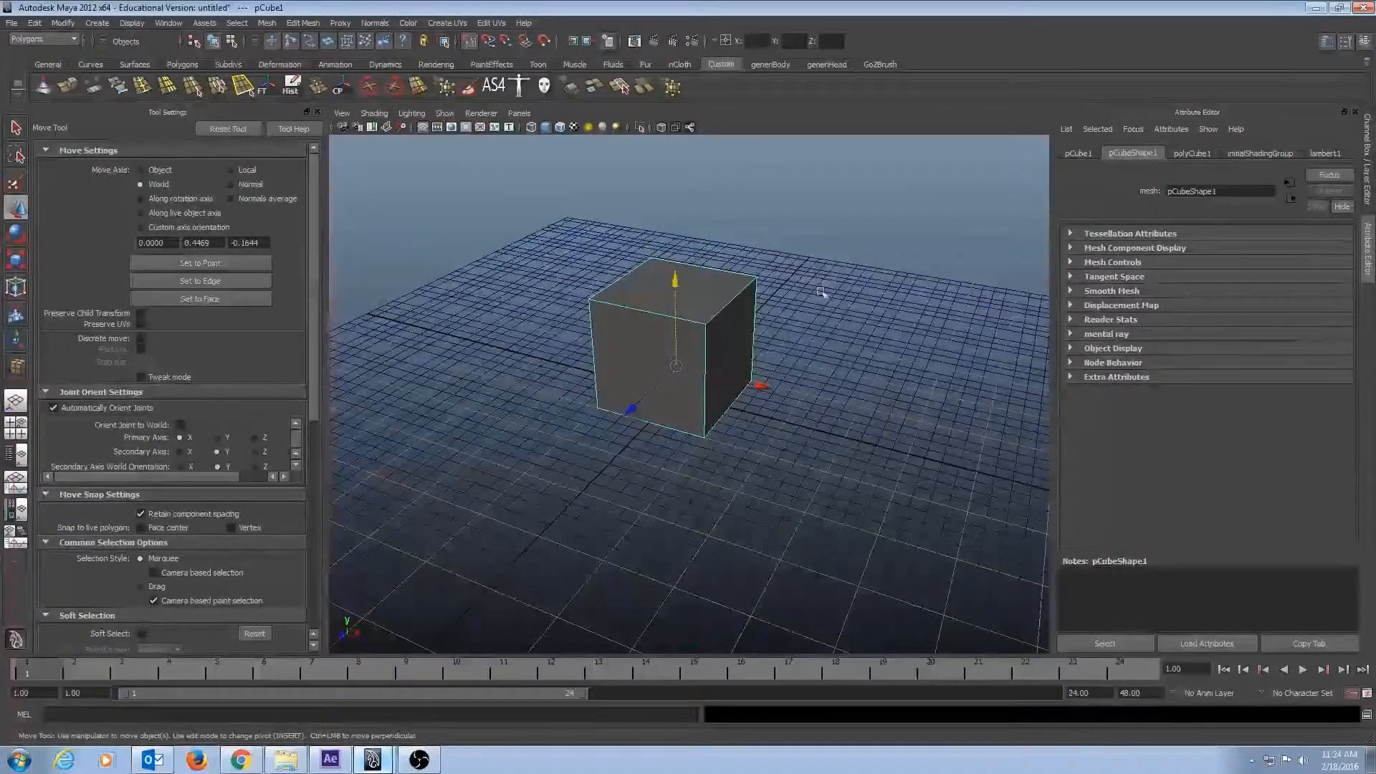
pyautogui.keyDown('alt'); pyautogui.moveTo(801, 297); pyautogui.dragTo(824, 304); pyautogui.keyUp('alt')
pyautogui.scroll(3, 501, 270)
pyautogui.keyDown('alt'); pyautogui.moveTo(554, 245); pyautogui.dragTo(555, 287, button='middle'); pyautogui.keyUp('alt')
pyautogui.keyDown('alt'); pyautogui.moveTo(555, 287); pyautogui.dragTo(577, 217); pyautogui.keyUp('alt')
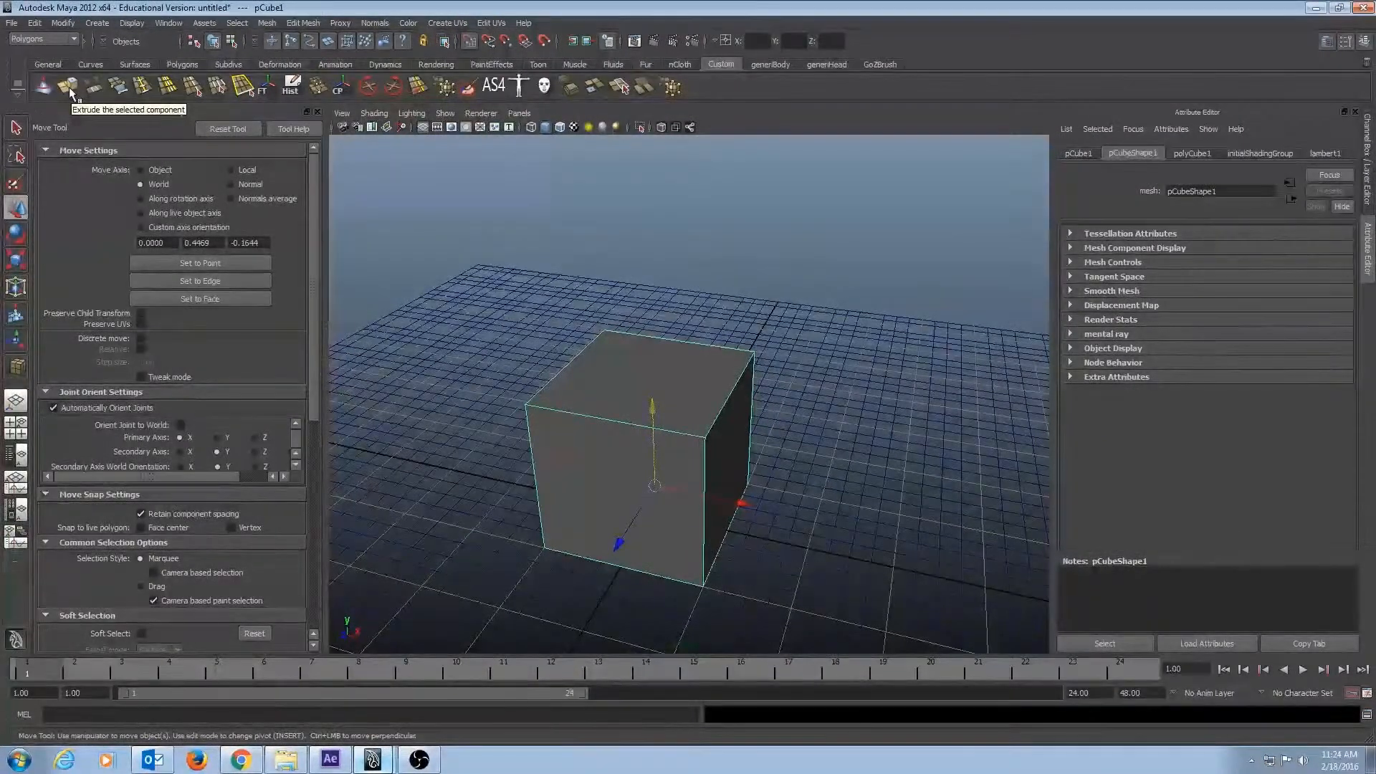
pyautogui.click(294, 23)
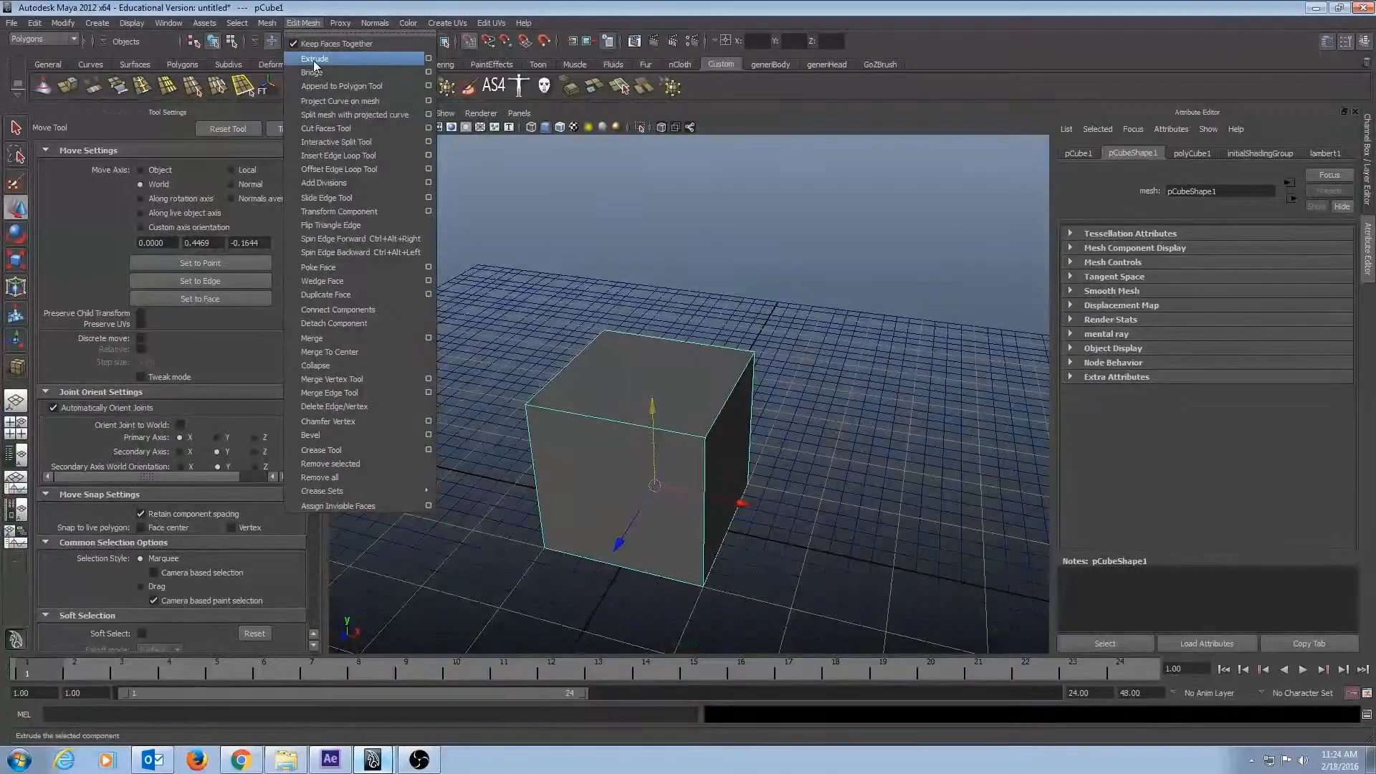
pyautogui.click(337, 33)
pyautogui.moveTo(324, 26); pyautogui.dragTo(260, 171)
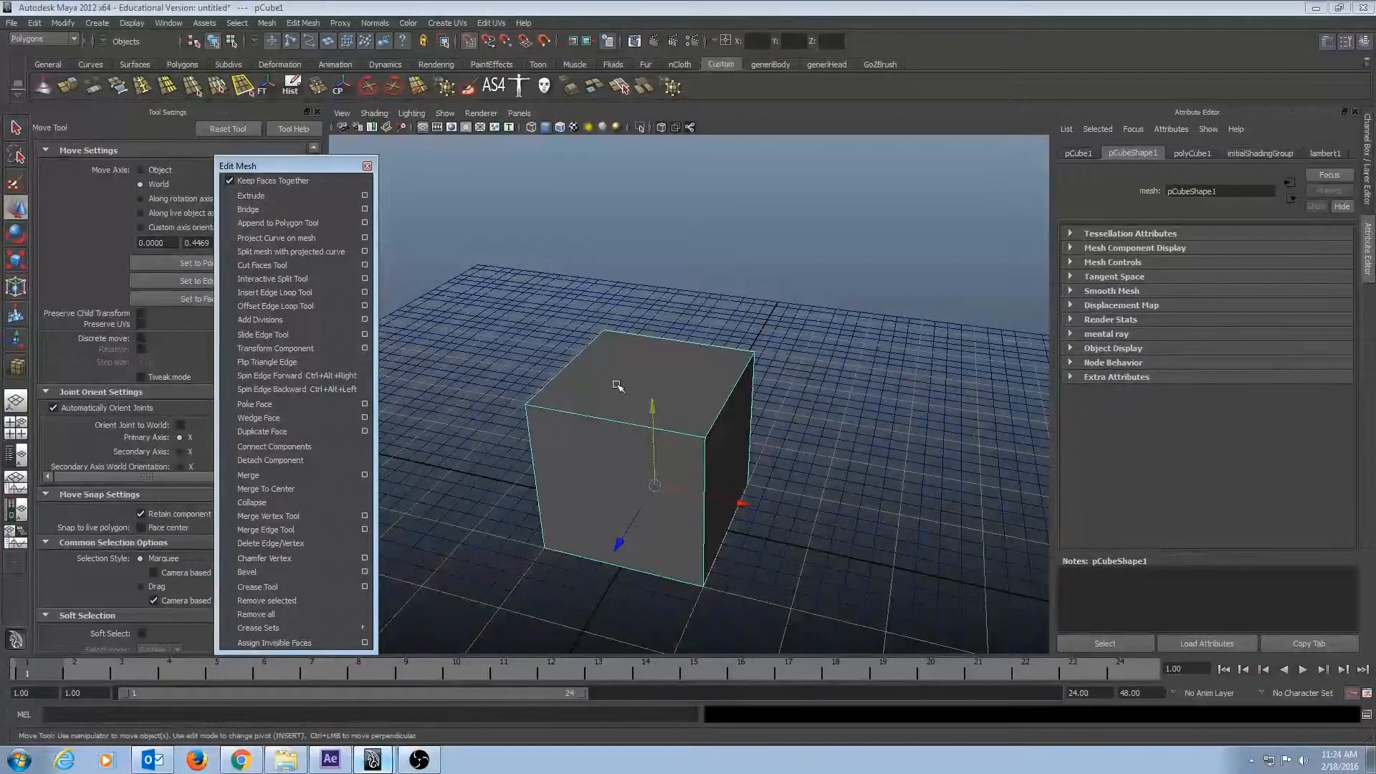
pyautogui.keyDown('alt'); pyautogui.moveTo(616, 385); pyautogui.dragTo(629, 359); pyautogui.keyUp('alt')
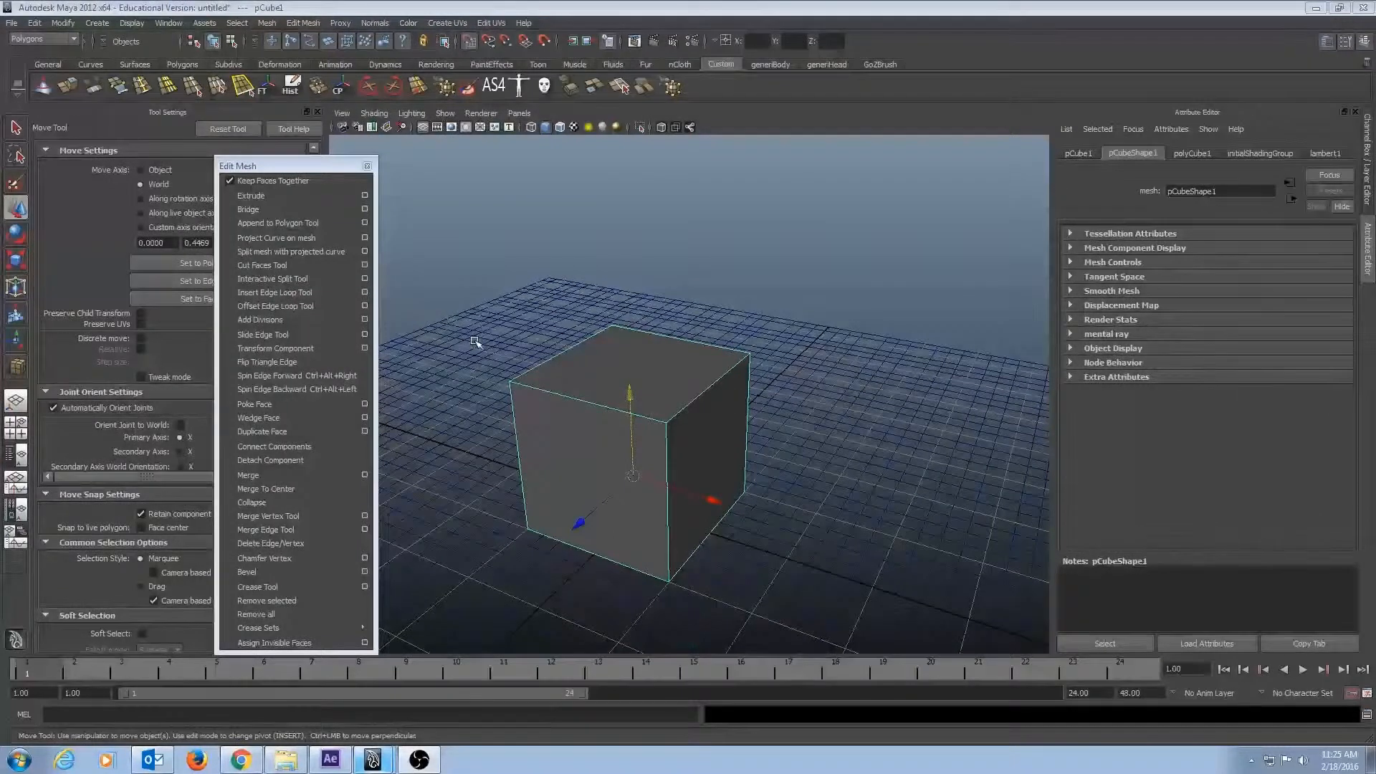
pyautogui.keyDown('alt'); pyautogui.moveTo(600, 337); pyautogui.dragTo(633, 338); pyautogui.keyUp('alt')
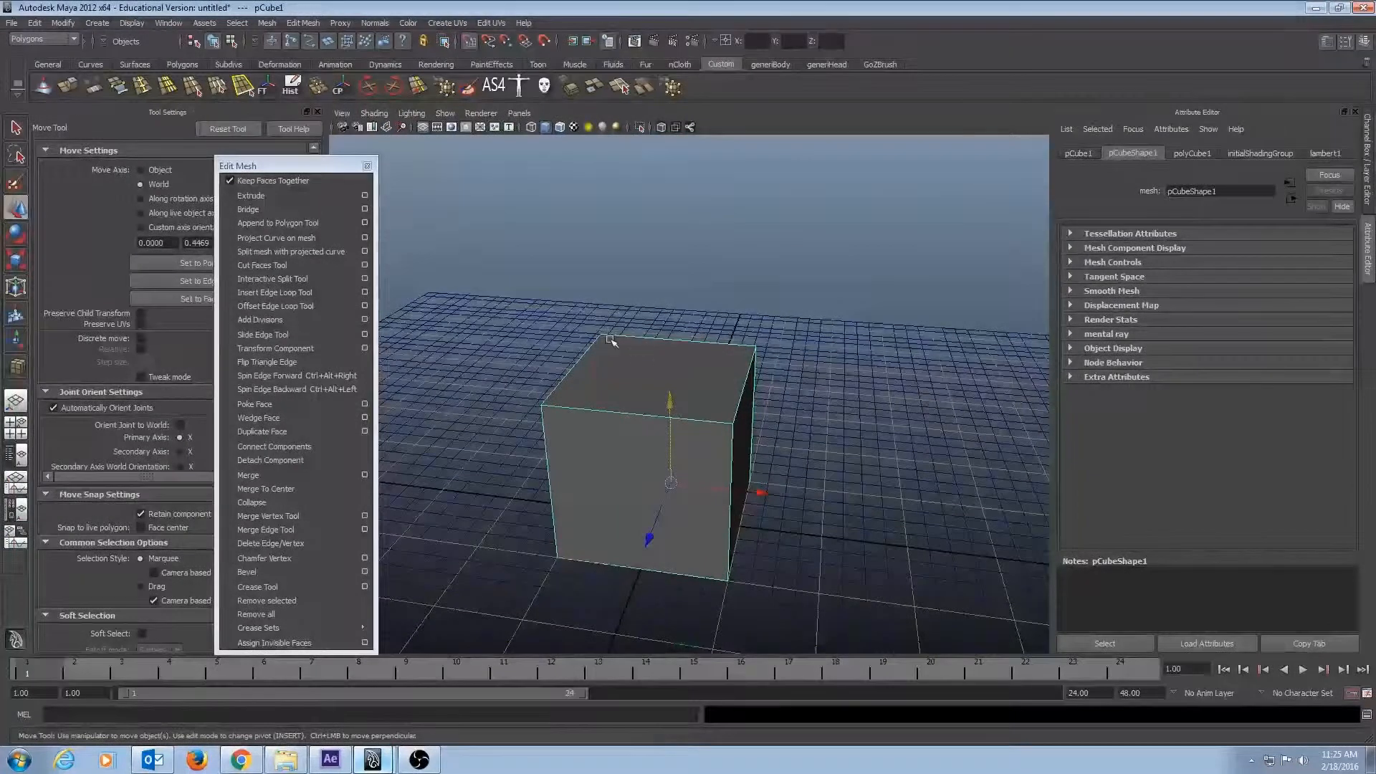
pyautogui.keyDown('alt'); pyautogui.moveTo(609, 339); pyautogui.dragTo(625, 345); pyautogui.keyUp('alt')
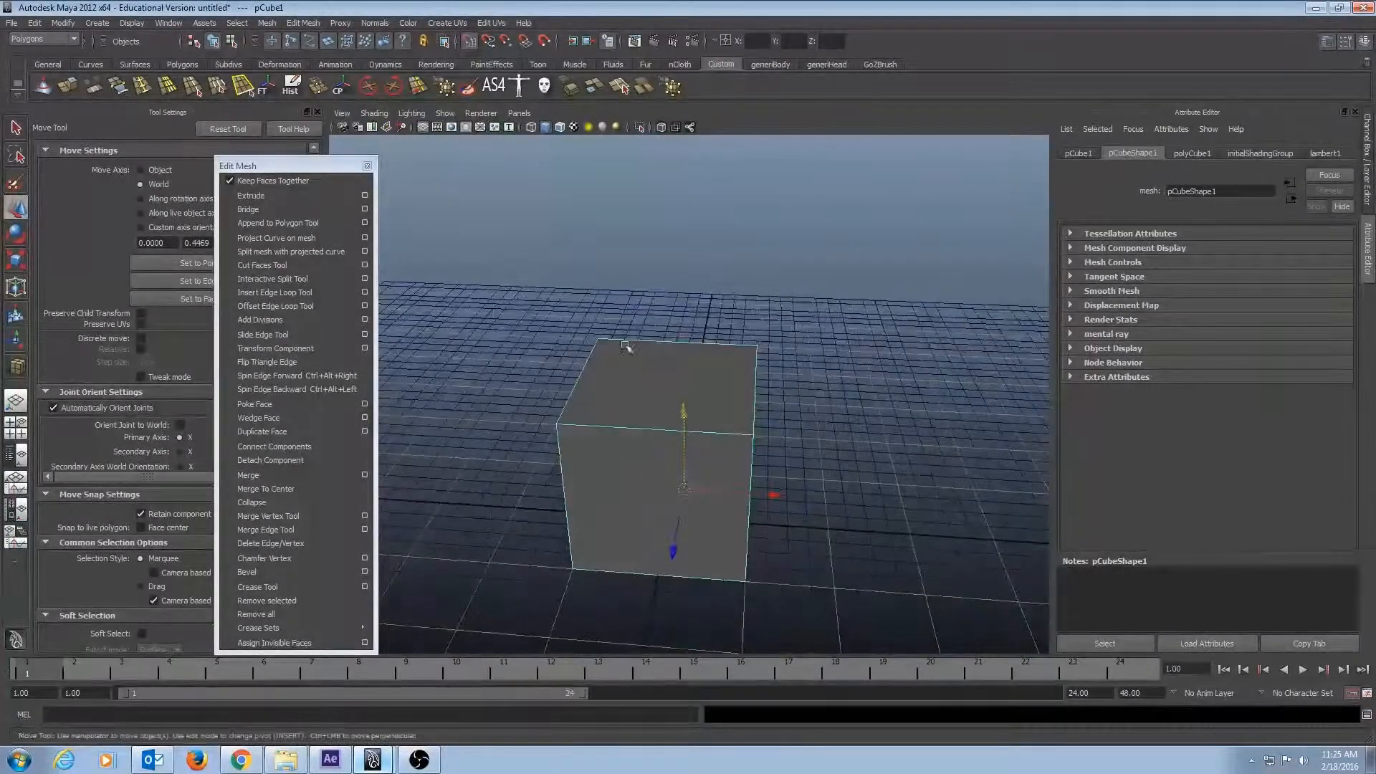
pyautogui.click(655, 398)
pyautogui.moveTo(655, 401)
pyautogui.keyDown('alt'); pyautogui.mouseDown()
pyautogui.moveTo(751, 438)
pyautogui.moveTo(663, 405)
pyautogui.mouseUp(); pyautogui.keyUp('alt')
pyautogui.moveTo(668, 403); pyautogui.dragTo(695, 387, button='right')
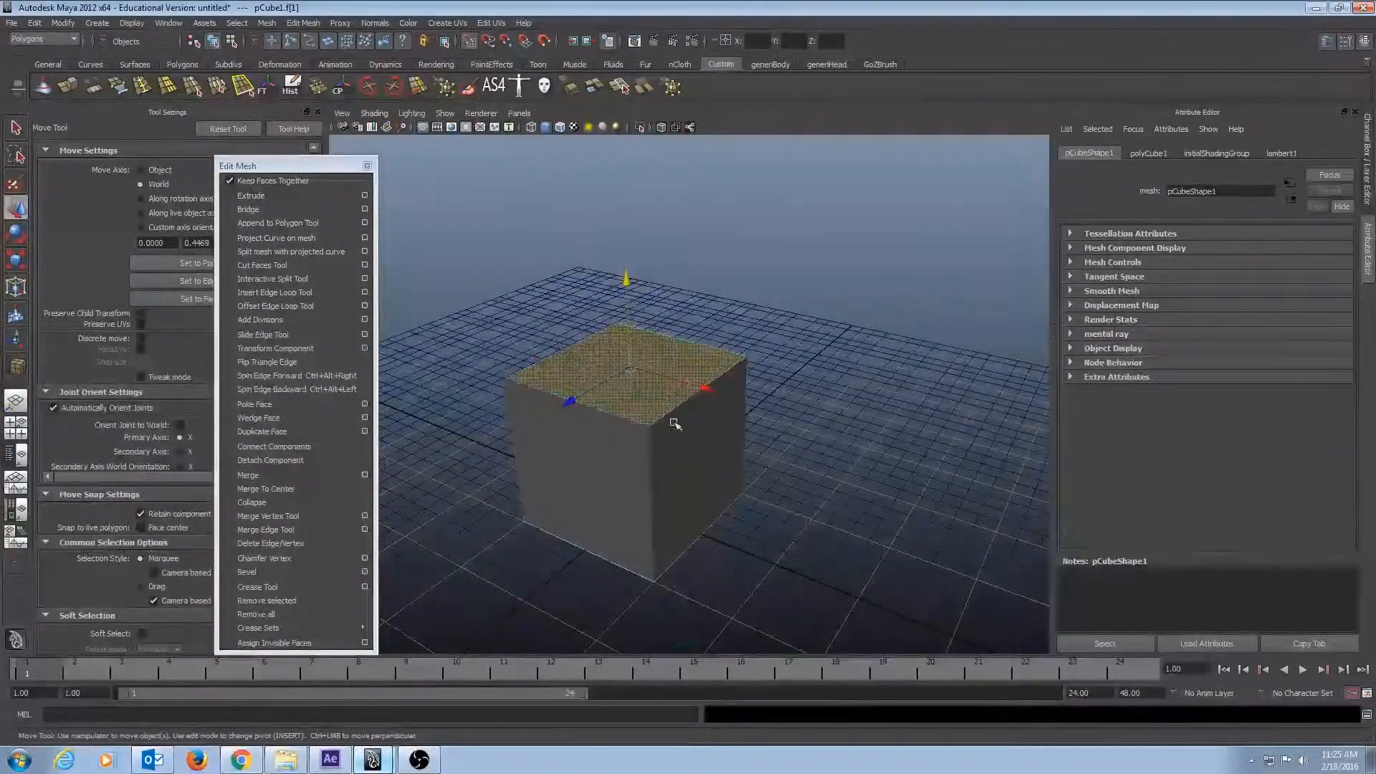
pyautogui.moveTo(675, 398)
pyautogui.keyDown('alt'); pyautogui.mouseDown()
pyautogui.moveTo(788, 331)
pyautogui.moveTo(670, 375)
pyautogui.mouseUp(); pyautogui.keyUp('alt')
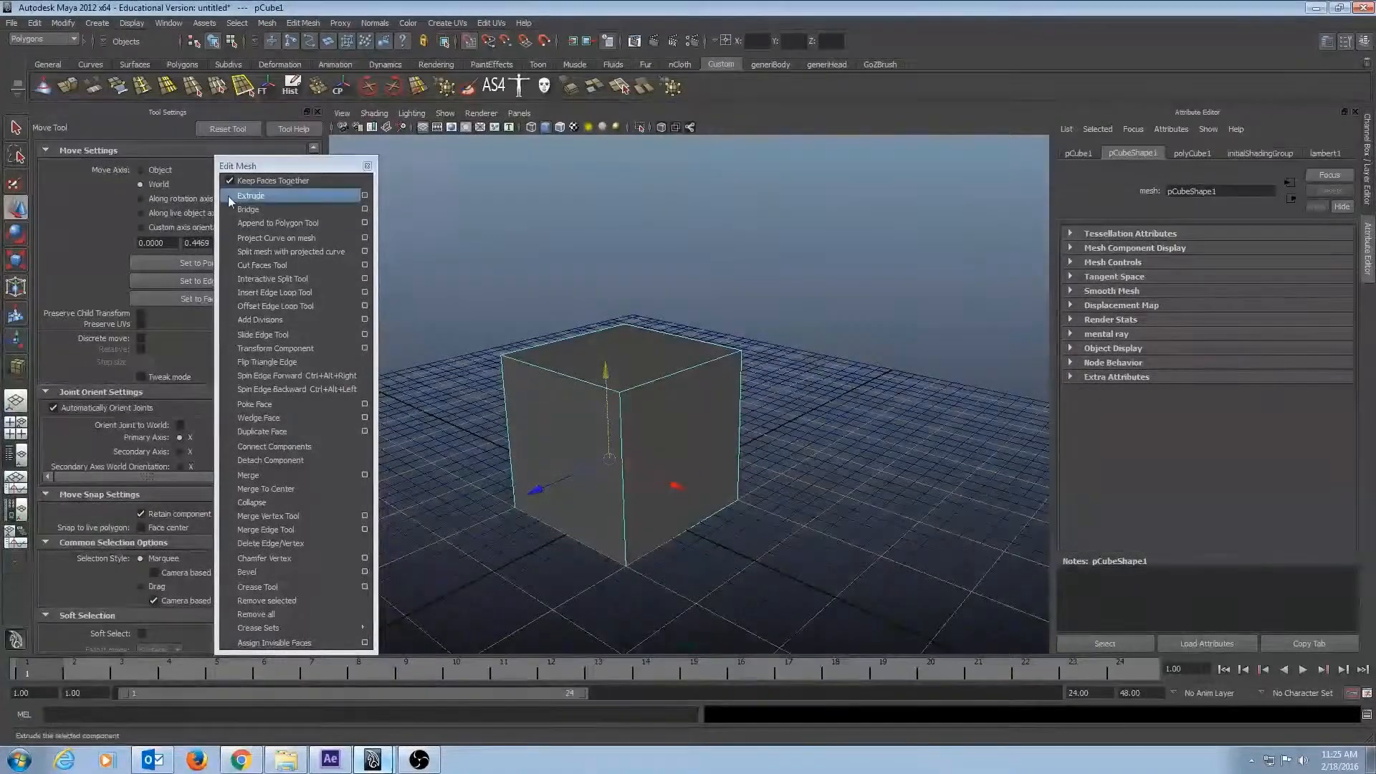
pyautogui.keyDown('alt'); pyautogui.moveTo(738, 414); pyautogui.dragTo(710, 397); pyautogui.keyUp('alt')
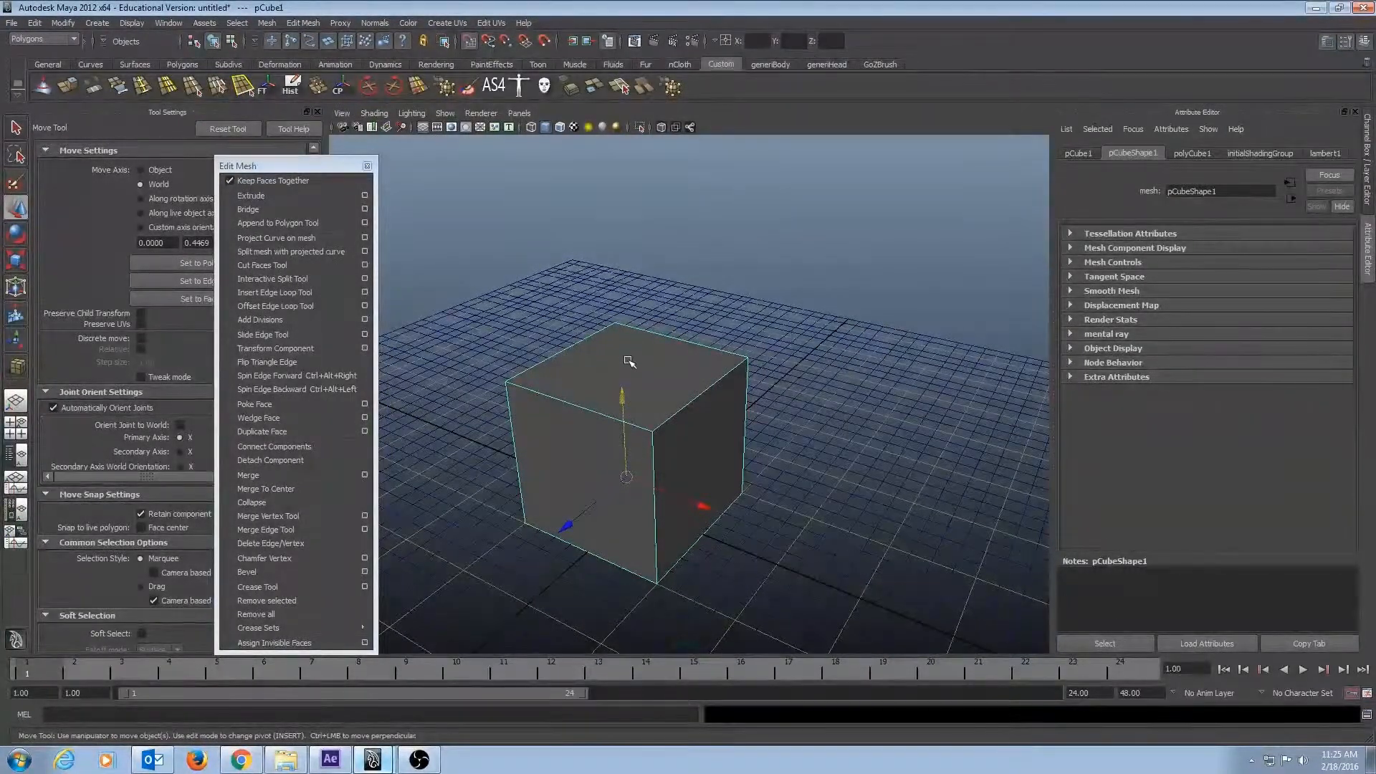
# Switch to face selection and apply Extrude to the cube's top face.
pyautogui.press('F11')
pyautogui.click(665, 377)
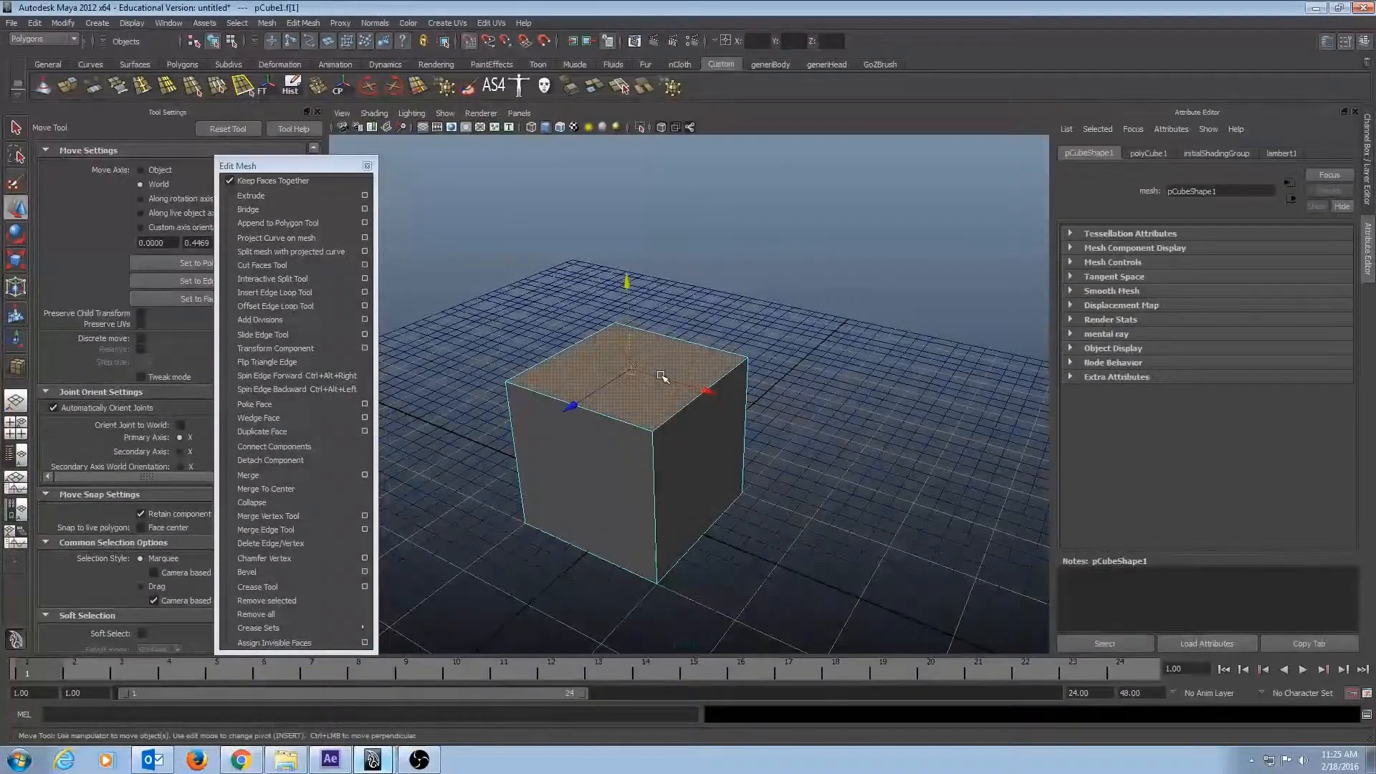
pyautogui.keyDown('alt'); pyautogui.moveTo(599, 422); pyautogui.dragTo(707, 398); pyautogui.keyUp('alt')
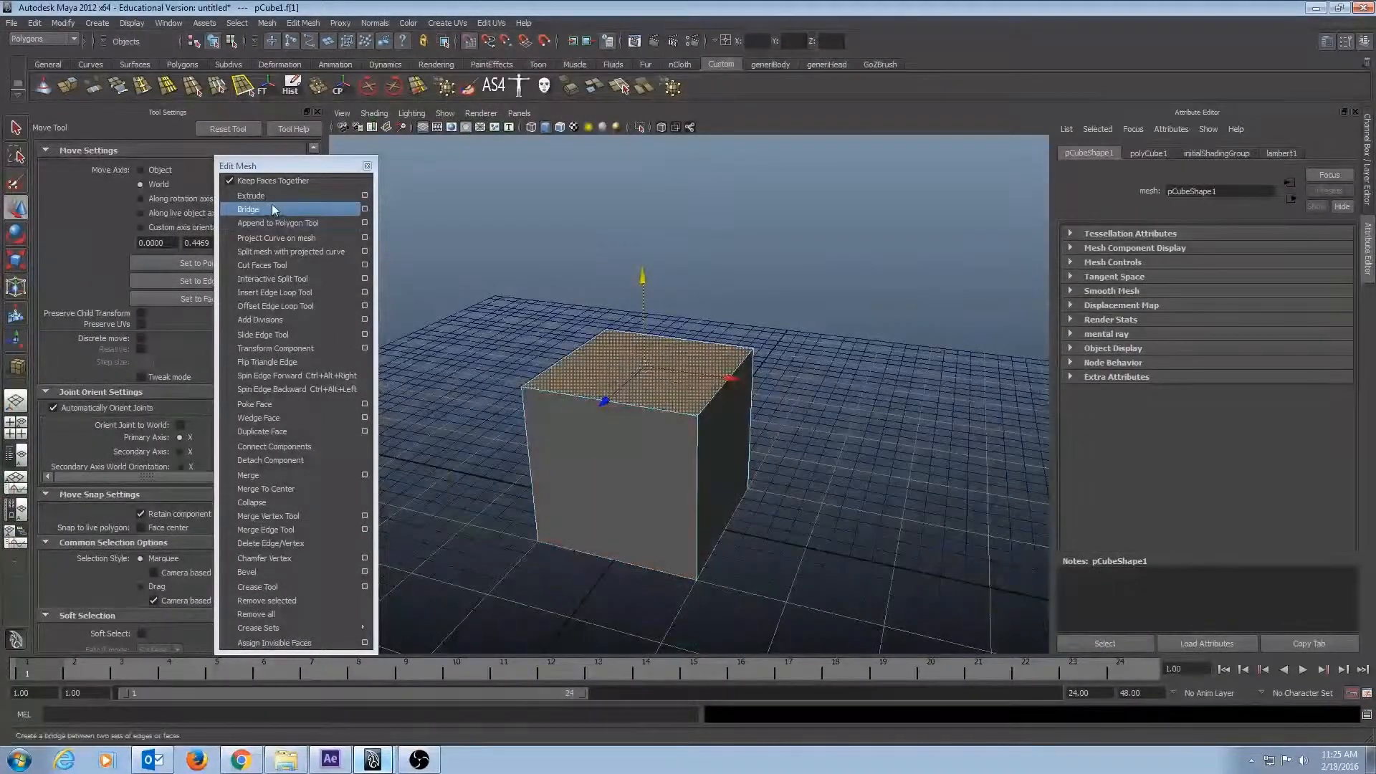
pyautogui.click(99, 80)
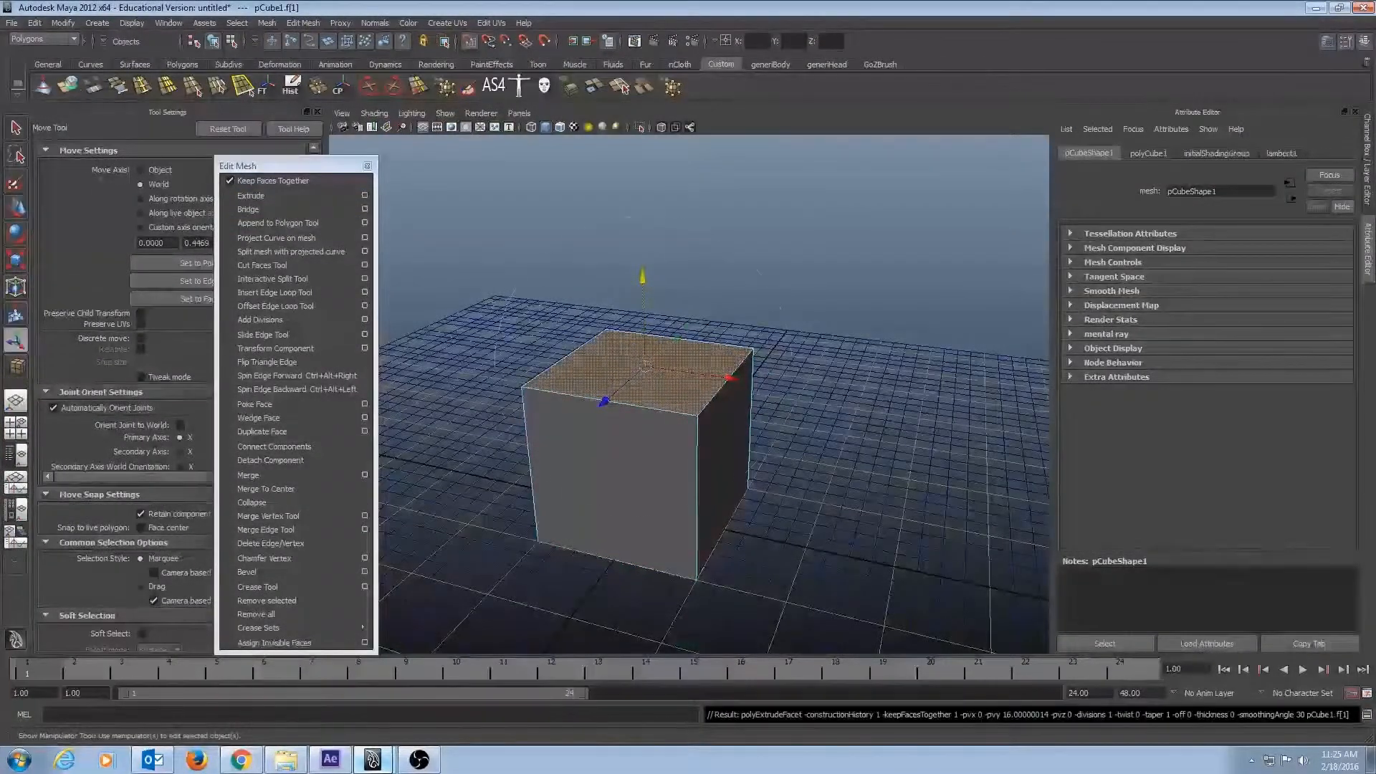
# Push the extruded top face down into the cube by 16 units along its local Z axis.
pyautogui.keyDown('alt'); pyautogui.moveTo(877, 268); pyautogui.dragTo(948, 313); pyautogui.keyUp('alt')
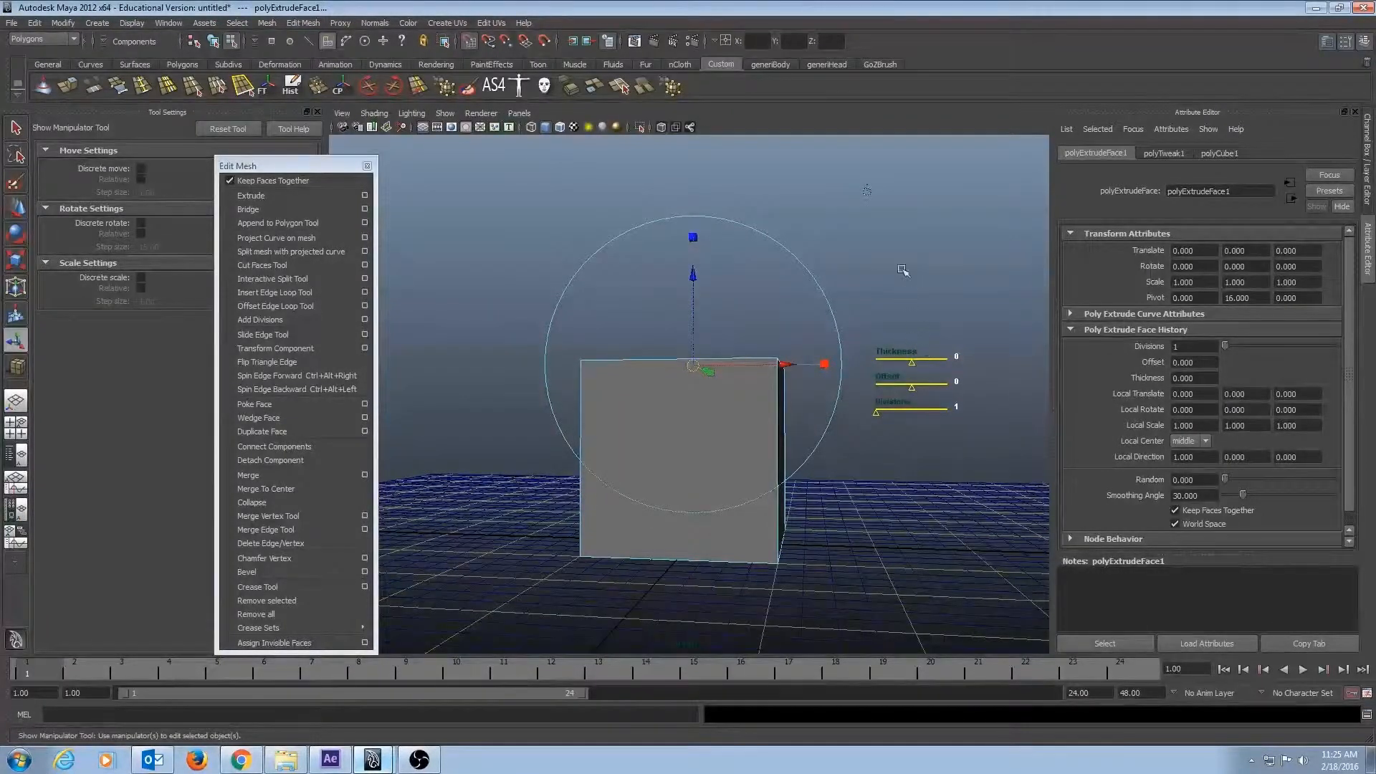
pyautogui.keyDown('alt'); pyautogui.moveTo(711, 273); pyautogui.dragTo(714, 276); pyautogui.keyUp('alt')
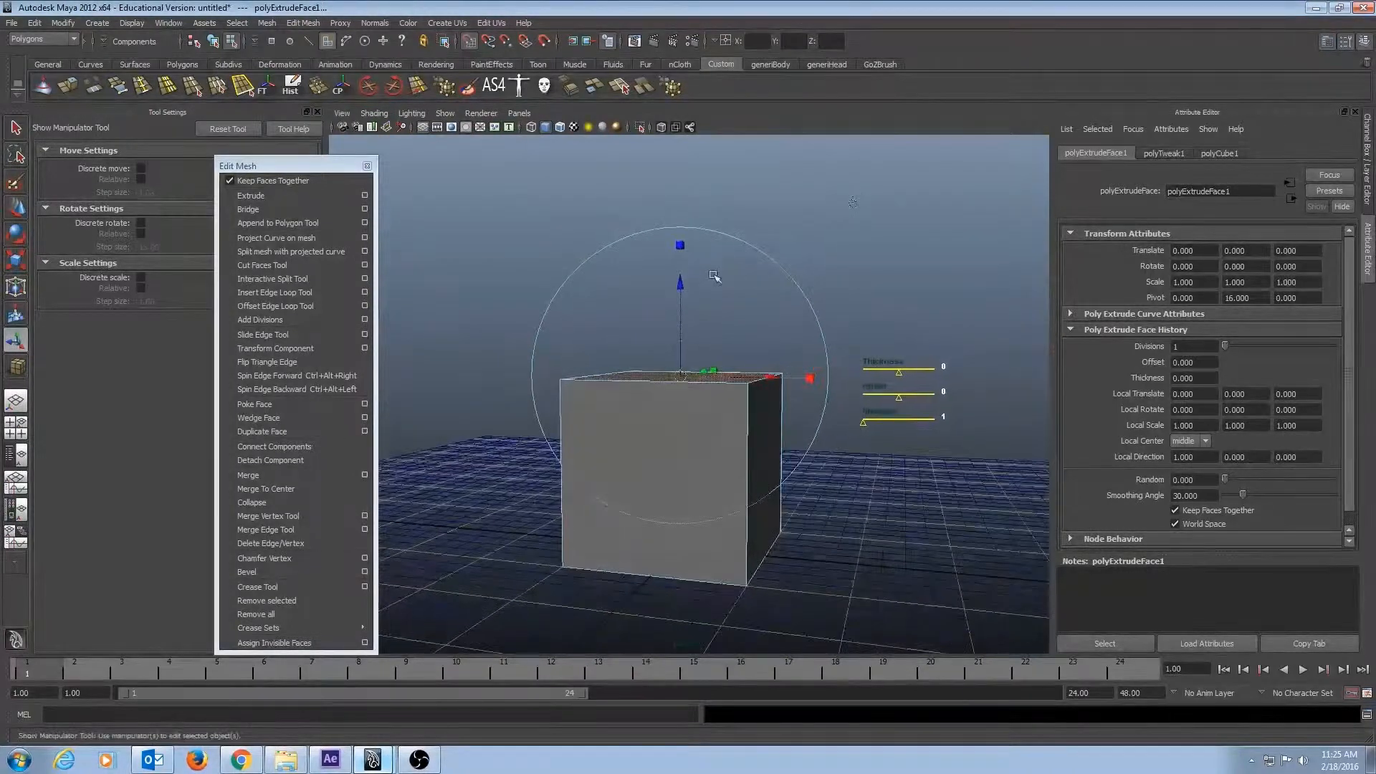
pyautogui.moveTo(757, 327)
pyautogui.keyDown('alt'); pyautogui.mouseDown()
pyautogui.moveTo(806, 372)
pyautogui.moveTo(733, 338)
pyautogui.mouseUp(); pyautogui.keyUp('alt')
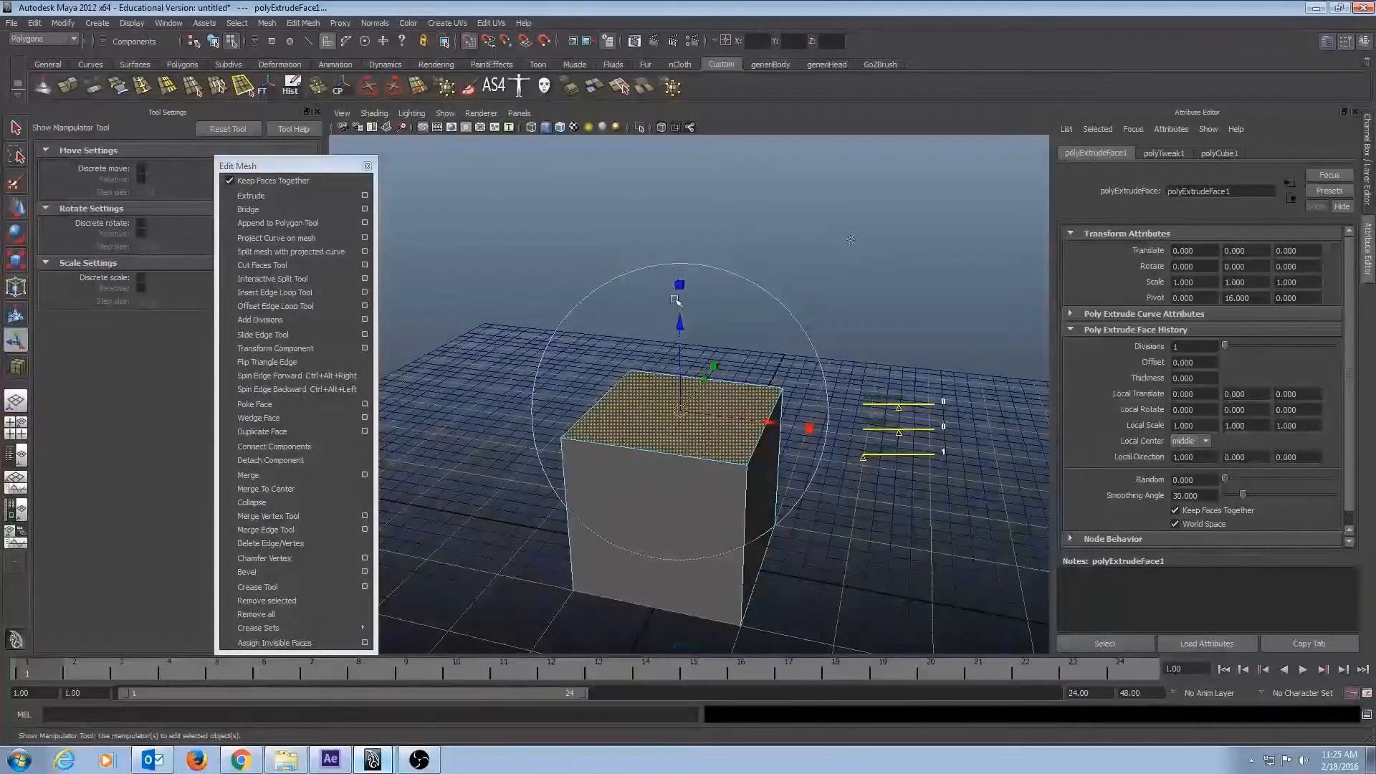
pyautogui.moveTo(682, 328); pyautogui.dragTo(685, 321)
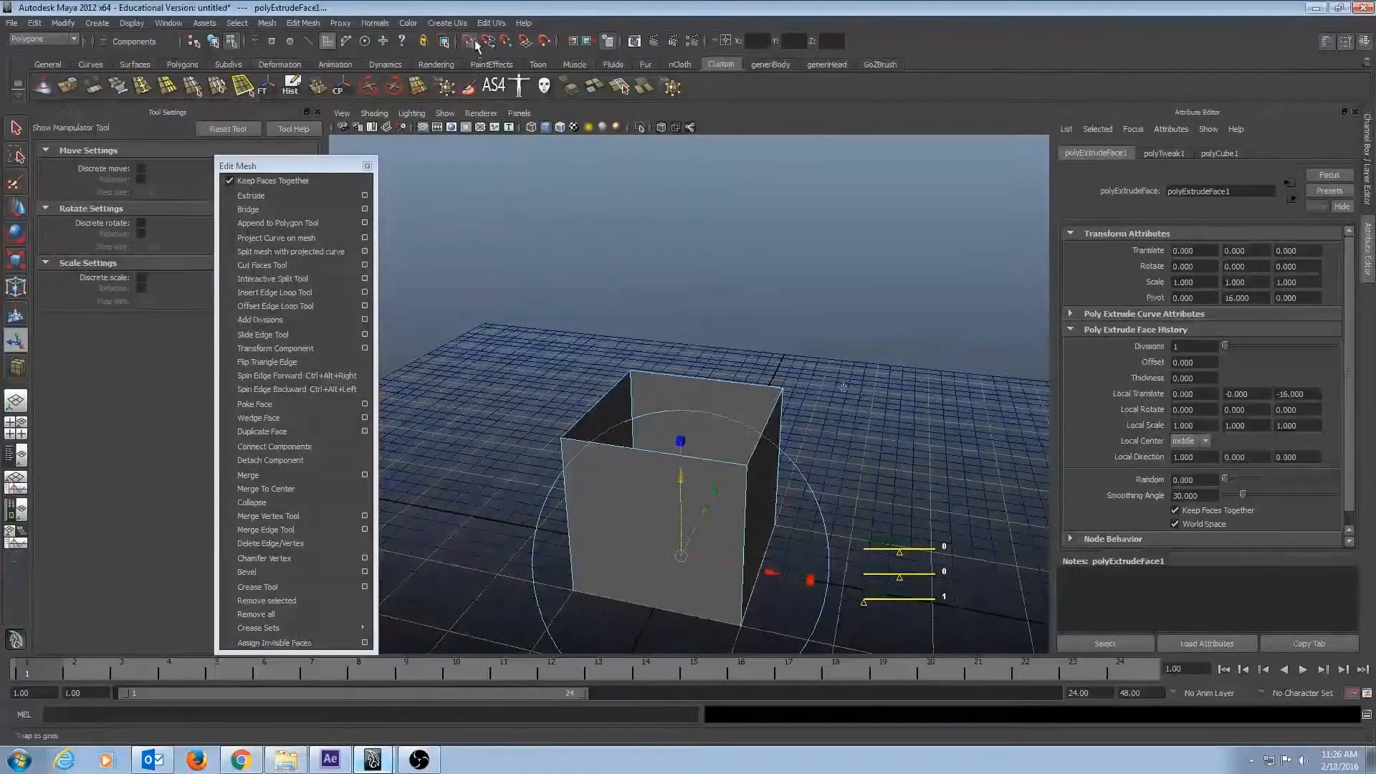
# Pull the extruded face up above the cube to a local Z translation of about 8.68.
pyautogui.moveTo(681, 482); pyautogui.dragTo(692, 206)
pyautogui.keyDown('alt'); pyautogui.moveTo(749, 215); pyautogui.dragTo(675, 221); pyautogui.keyUp('alt')
pyautogui.keyDown('alt'); pyautogui.moveTo(838, 222); pyautogui.dragTo(848, 159, button='right'); pyautogui.keyUp('alt')
pyautogui.keyDown('alt'); pyautogui.moveTo(849, 159); pyautogui.dragTo(849, 203, button='middle'); pyautogui.keyUp('alt')
# Scale the extruded face to a local scale of about 0.58, 1.01 and 1.12.
pyautogui.click(675, 247)
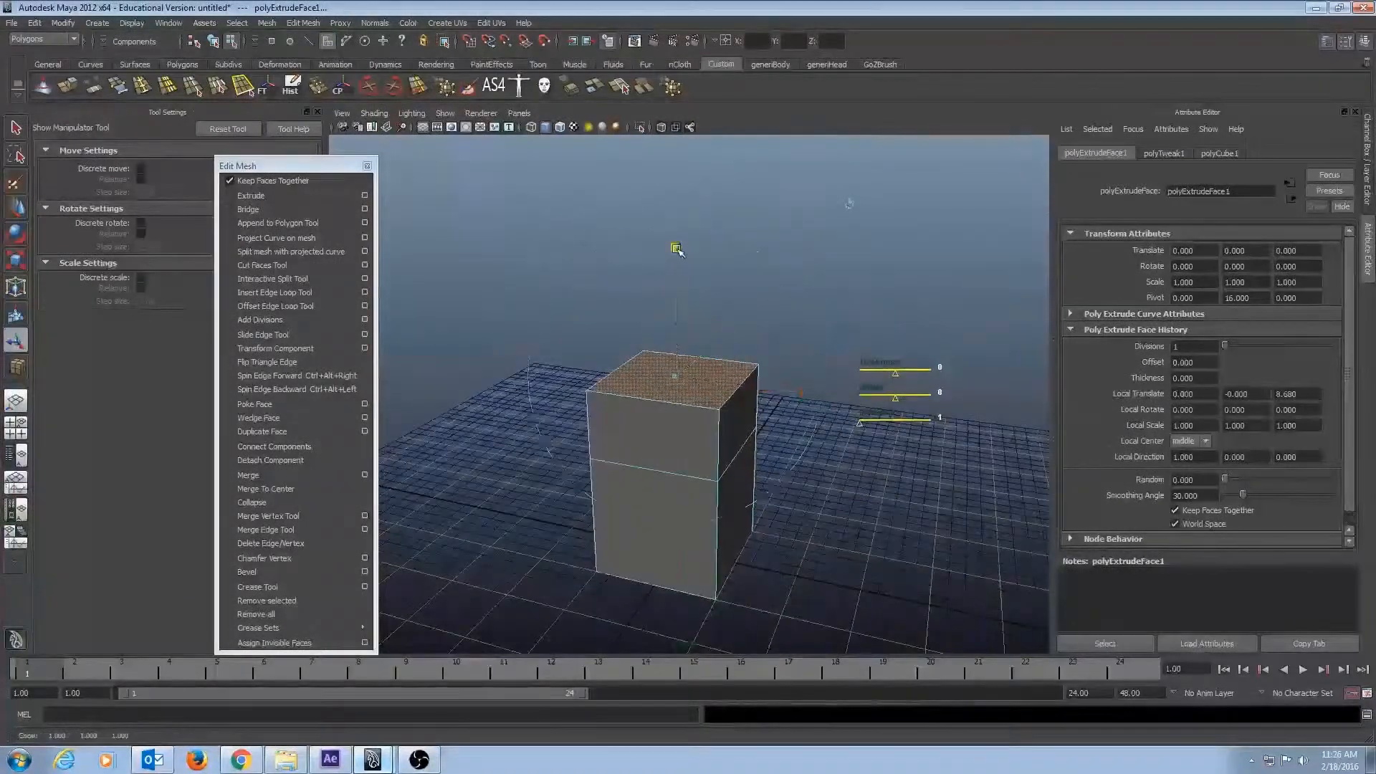
pyautogui.click(675, 246)
pyautogui.moveTo(676, 247); pyautogui.dragTo(676, 248)
pyautogui.moveTo(676, 378)
pyautogui.mouseDown()
pyautogui.moveTo(662, 379)
pyautogui.moveTo(710, 377)
pyautogui.moveTo(681, 374)
pyautogui.mouseUp()
pyautogui.moveTo(804, 394); pyautogui.dragTo(713, 360)
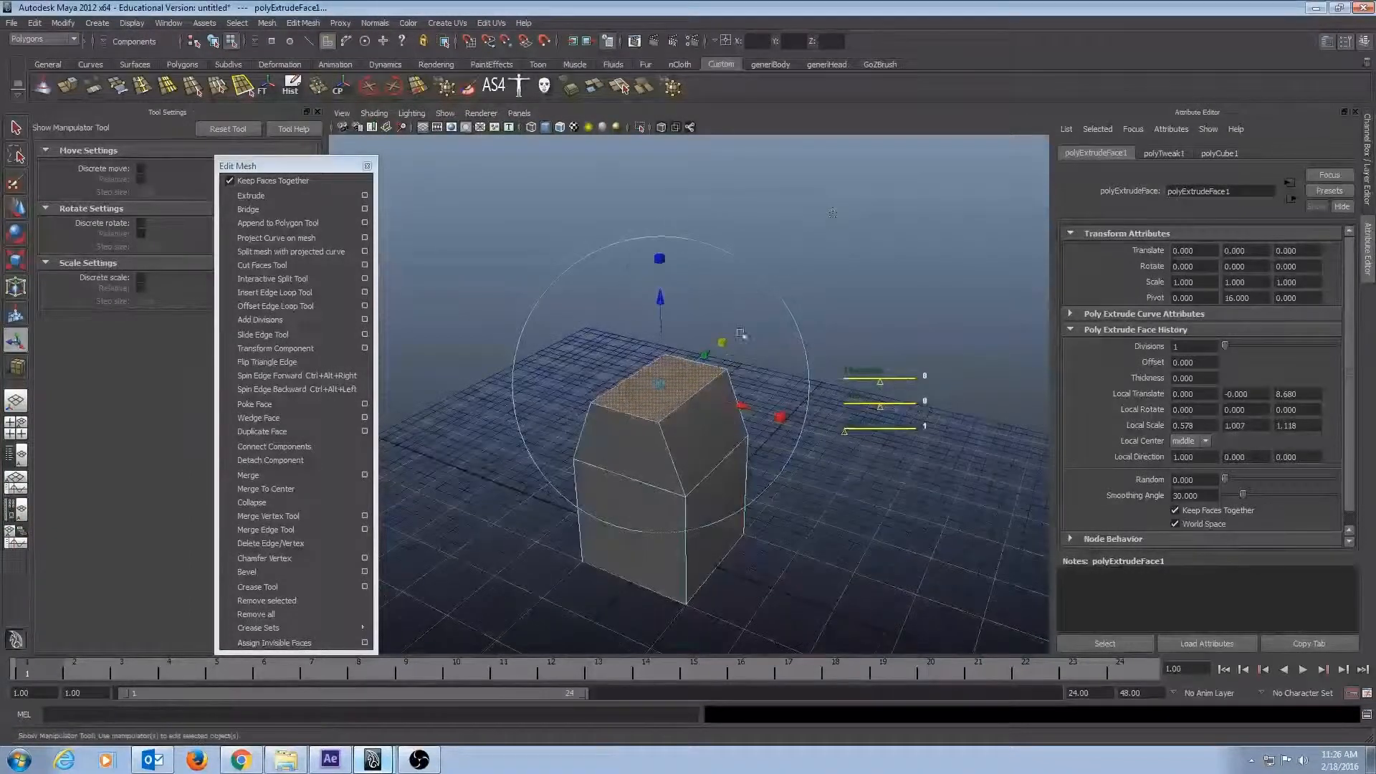
# Try rotating the extruded face about 5.4 degrees around its local X axis, and undo the rotation.
pyautogui.click(788, 308)
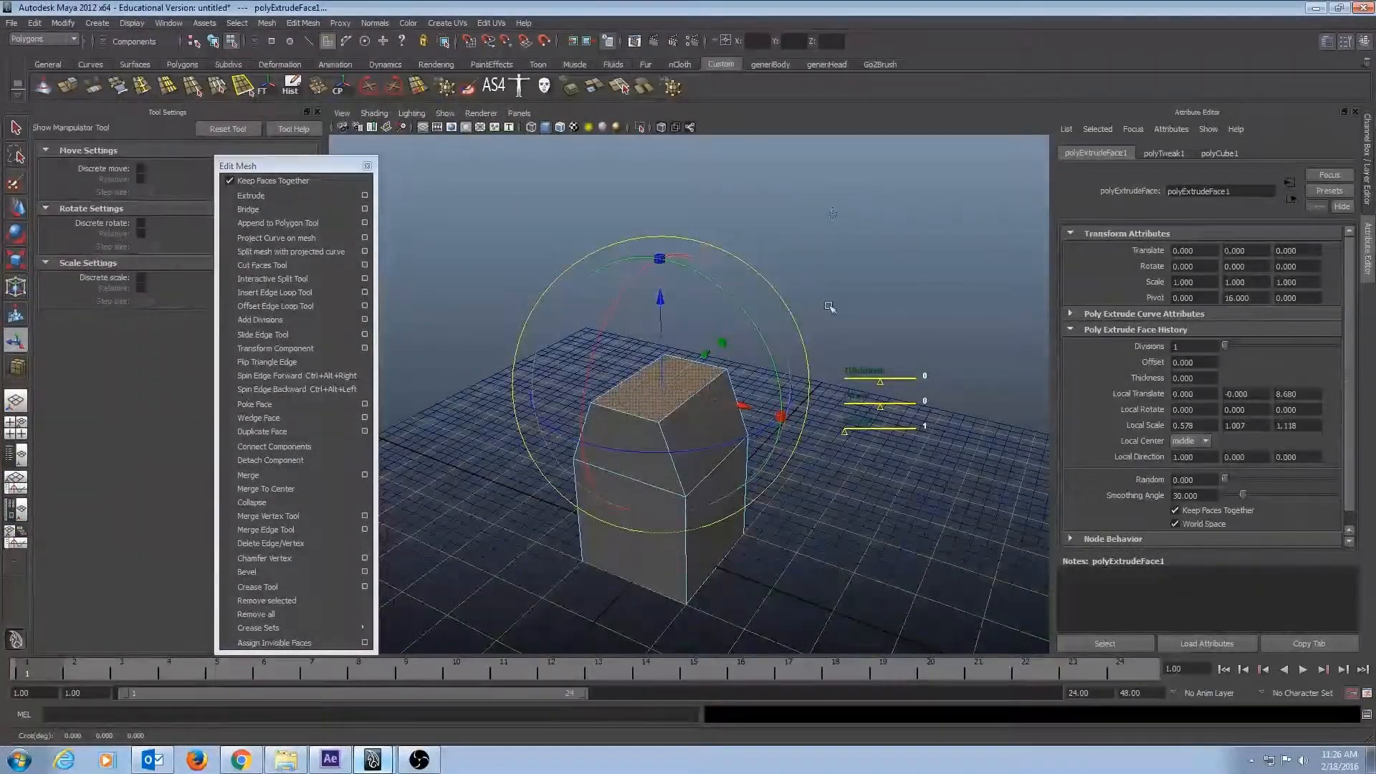
pyautogui.moveTo(829, 308)
pyautogui.keyDown('alt'); pyautogui.mouseDown()
pyautogui.moveTo(771, 289)
pyautogui.moveTo(822, 300)
pyautogui.mouseUp(); pyautogui.keyUp('alt')
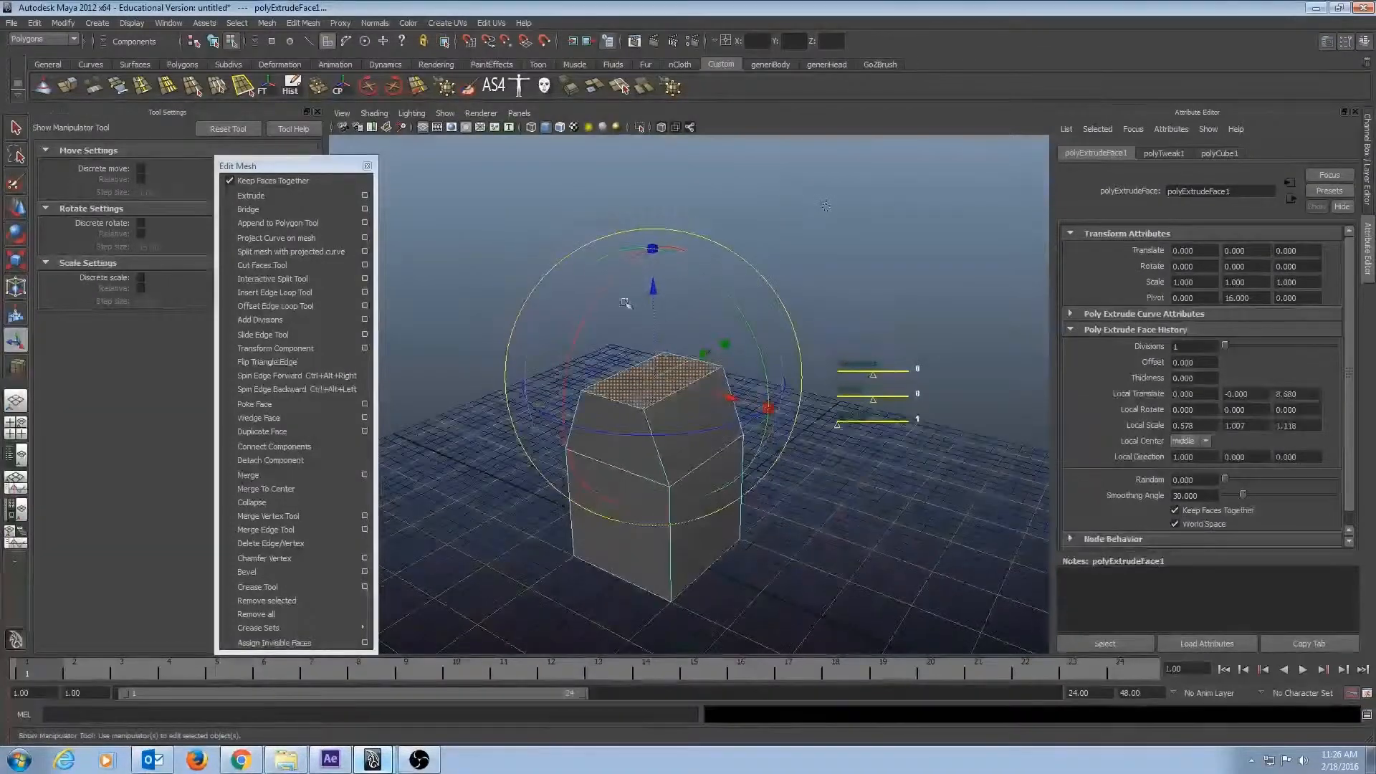
pyautogui.moveTo(601, 294)
pyautogui.mouseDown()
pyautogui.moveTo(623, 270)
pyautogui.moveTo(596, 303)
pyautogui.mouseUp()
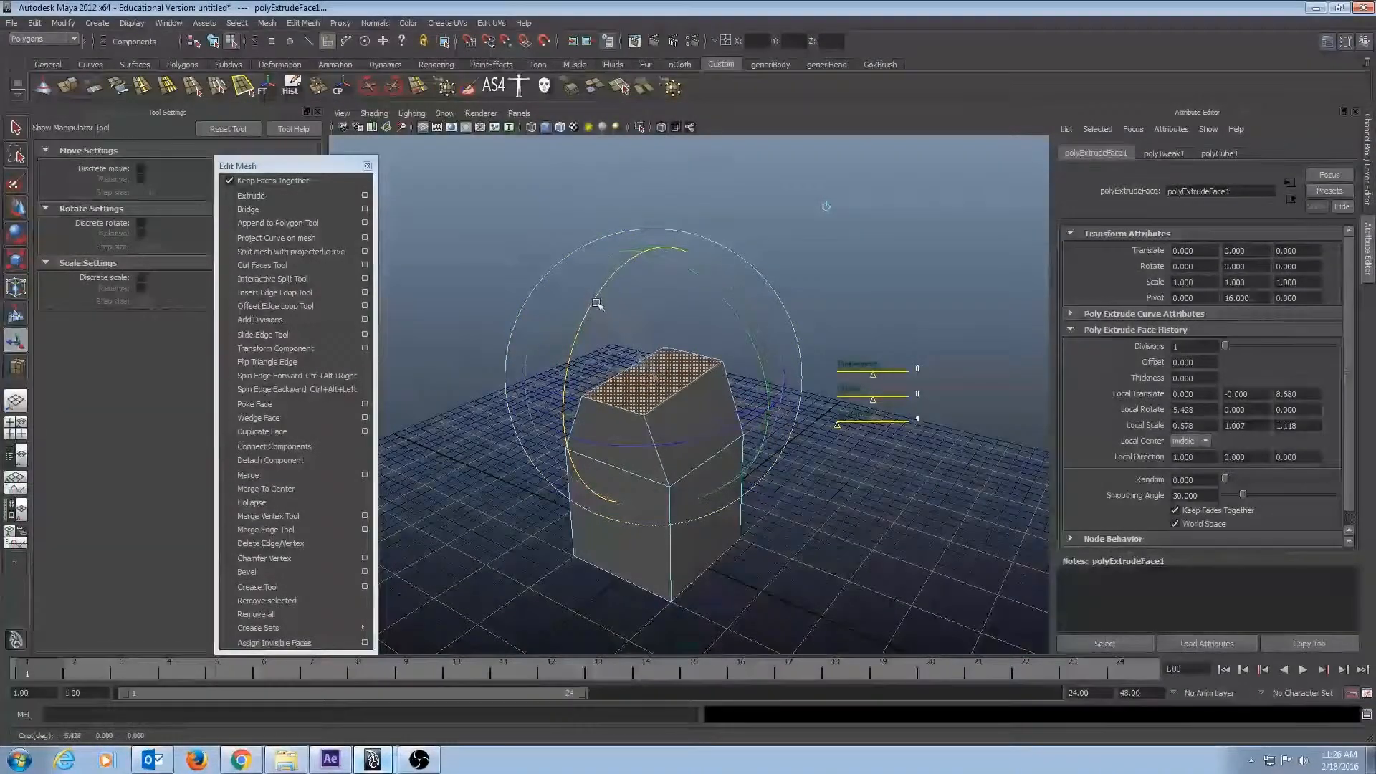
pyautogui.hotkey('ctrl', 'z')
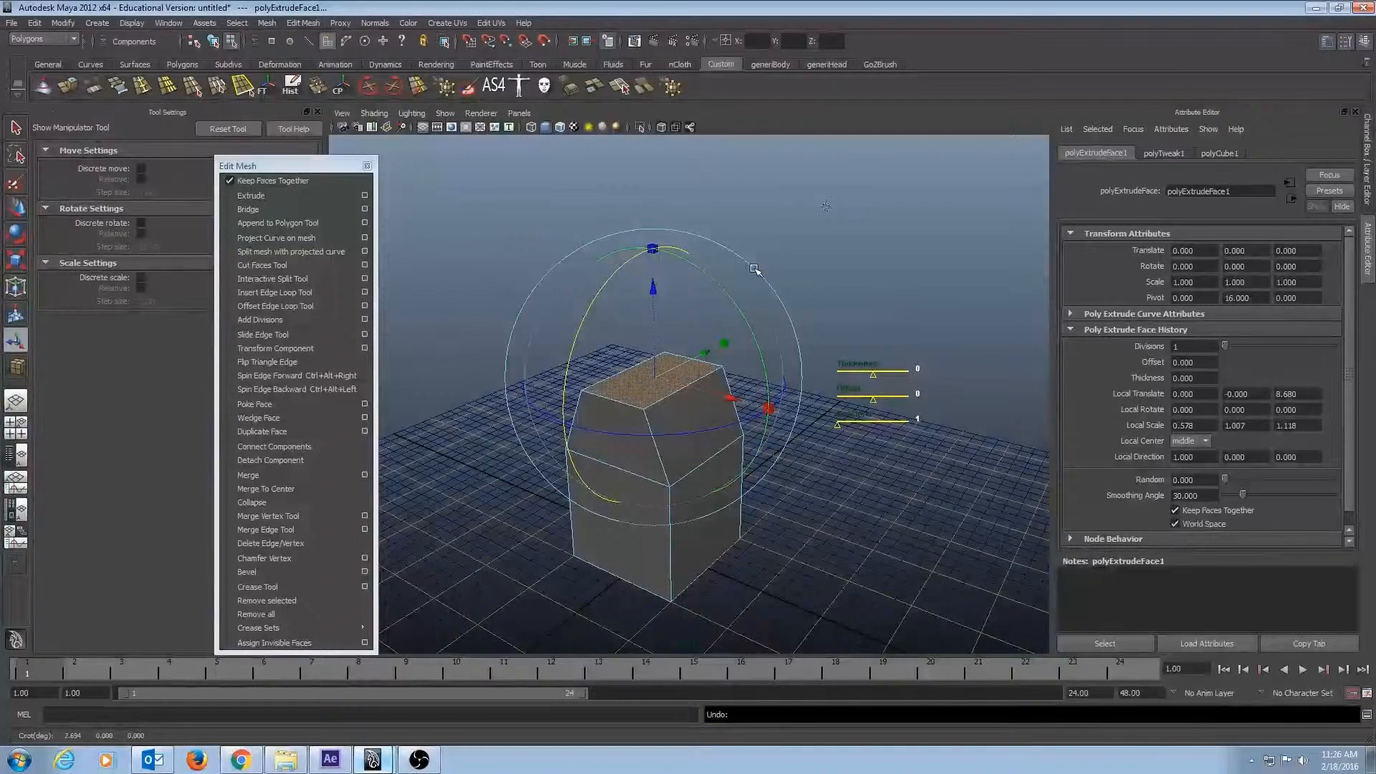
# Undo the scaling and movement of the extruded face back to the start of the extrusion.
pyautogui.moveTo(755, 270); pyautogui.dragTo(805, 295)
pyautogui.hotkey('ctrl', 'z')
pyautogui.hotkey('ctrl', 'z')
pyautogui.hotkey('ctrl', 'z')
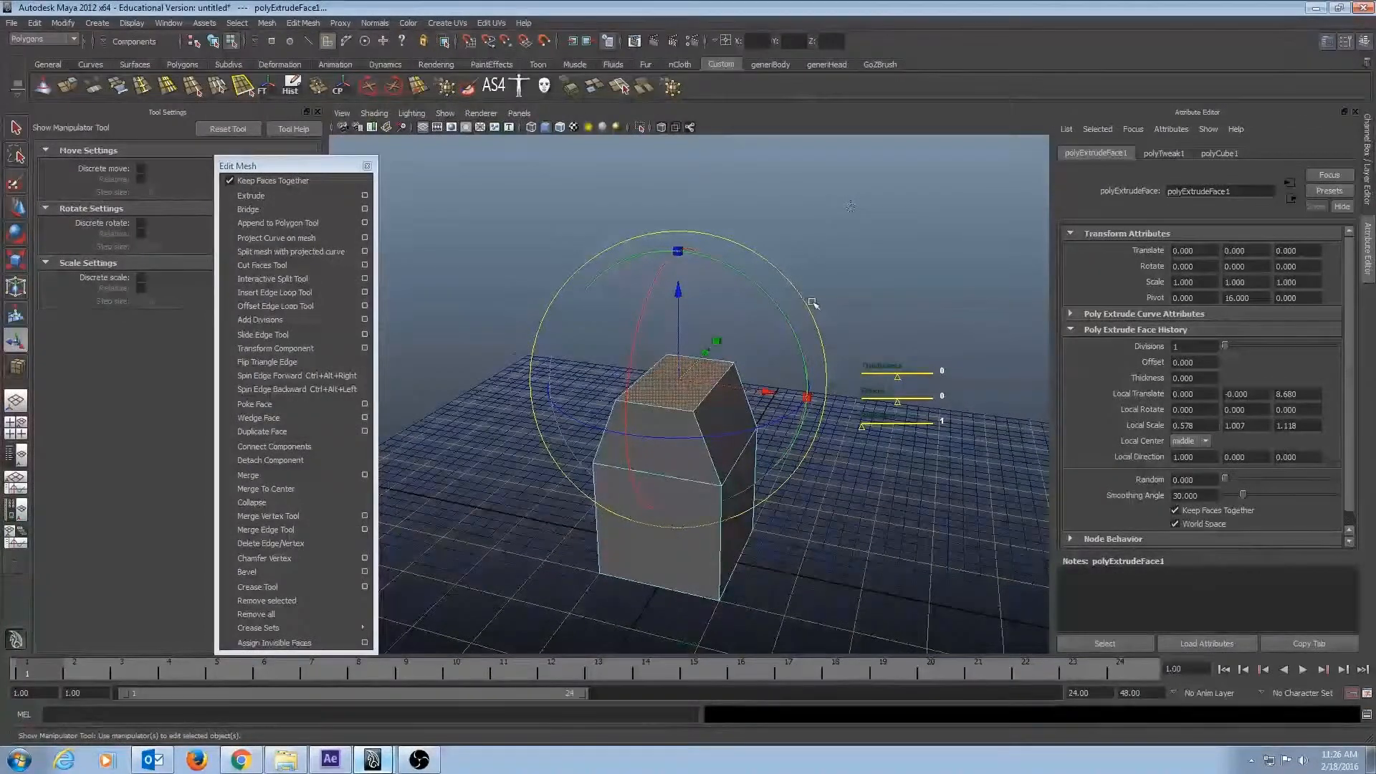
pyautogui.hotkey('ctrl', 'z')
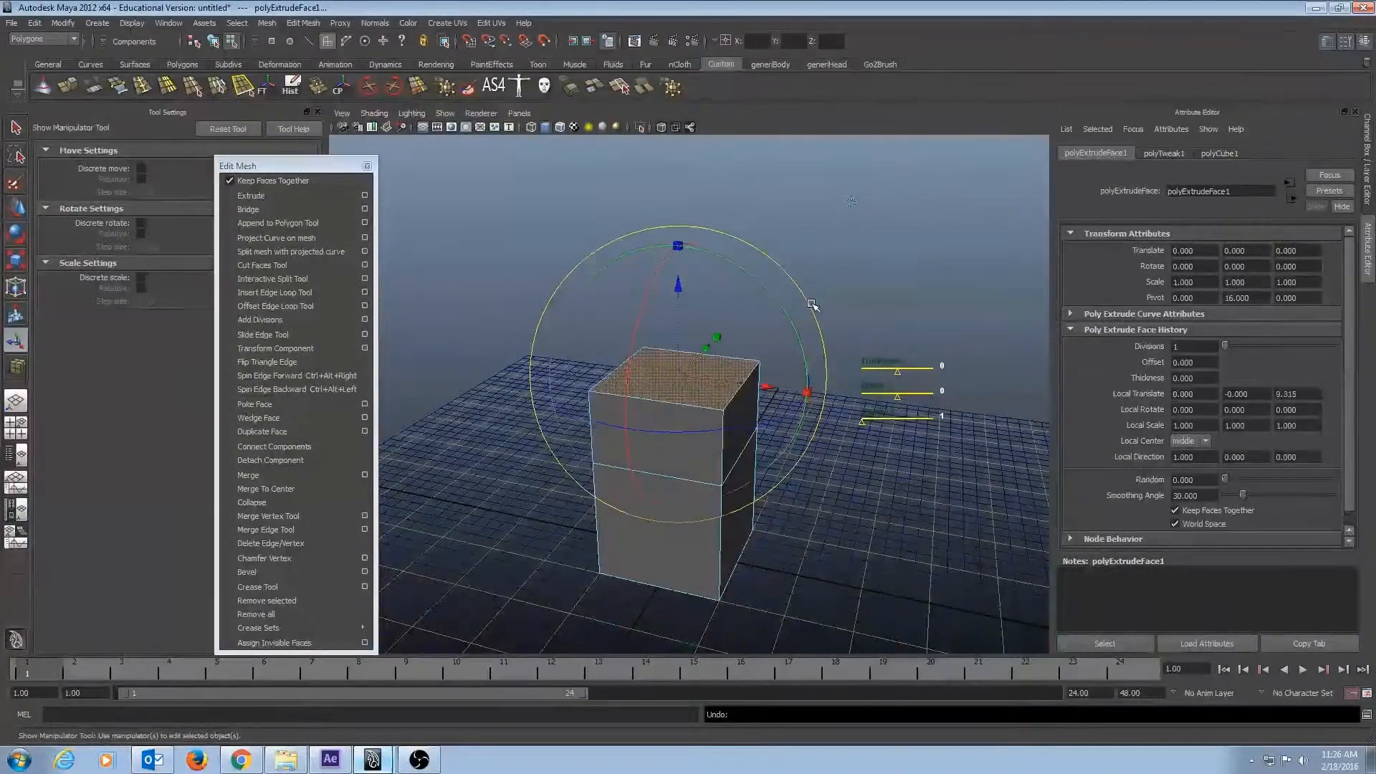
pyautogui.hotkey('ctrl', 'z')
pyautogui.hotkey('ctrl', 'z')
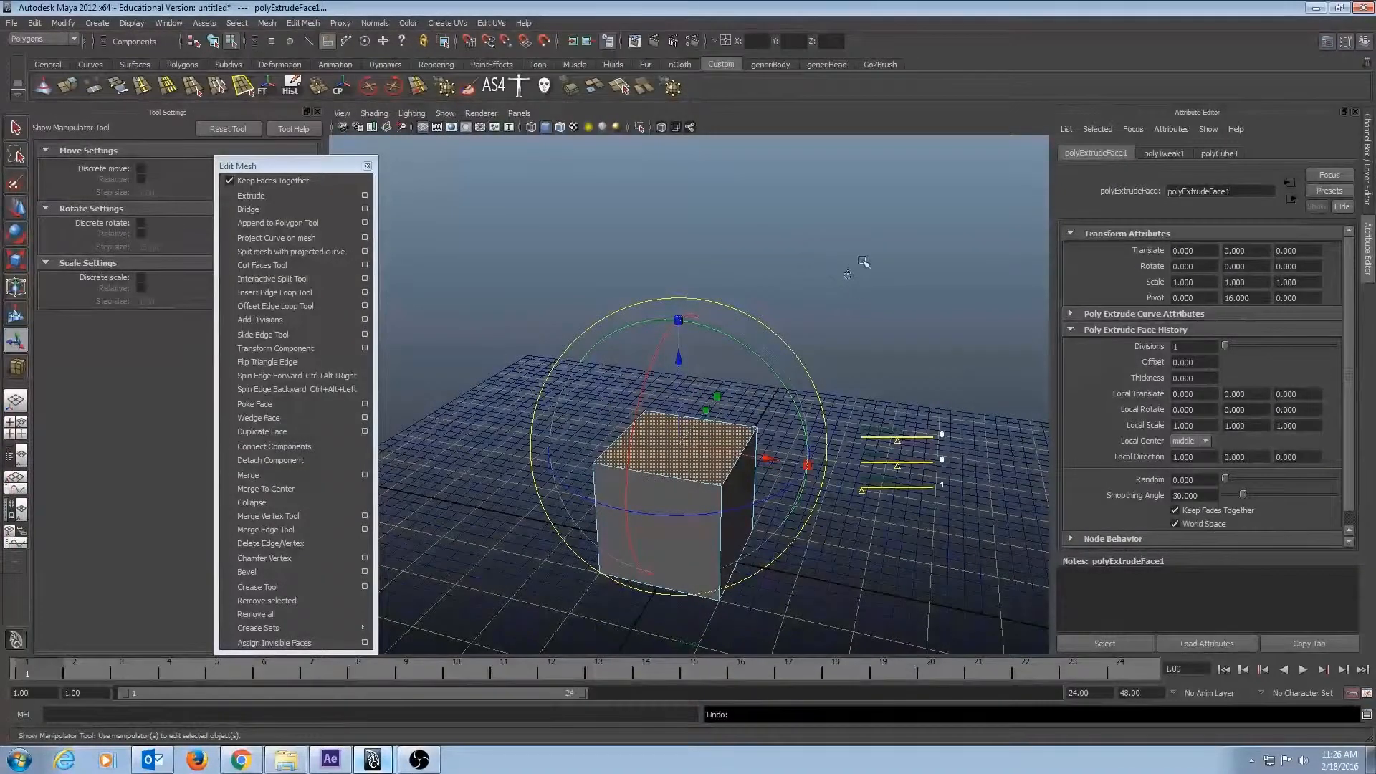
# Switch the extrude manipulator to world axes and raise the top face about 12.8 units.
pyautogui.click(848, 277)
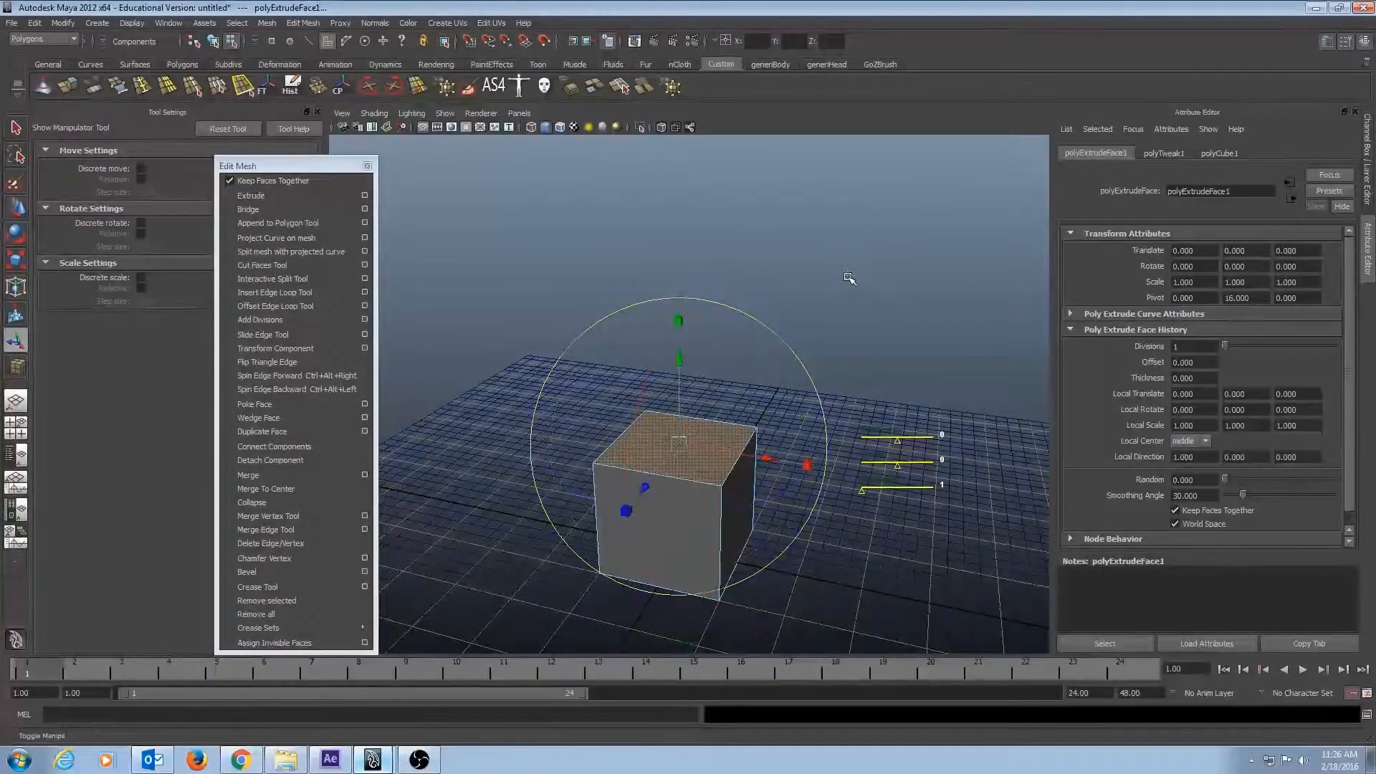
pyautogui.click(848, 277)
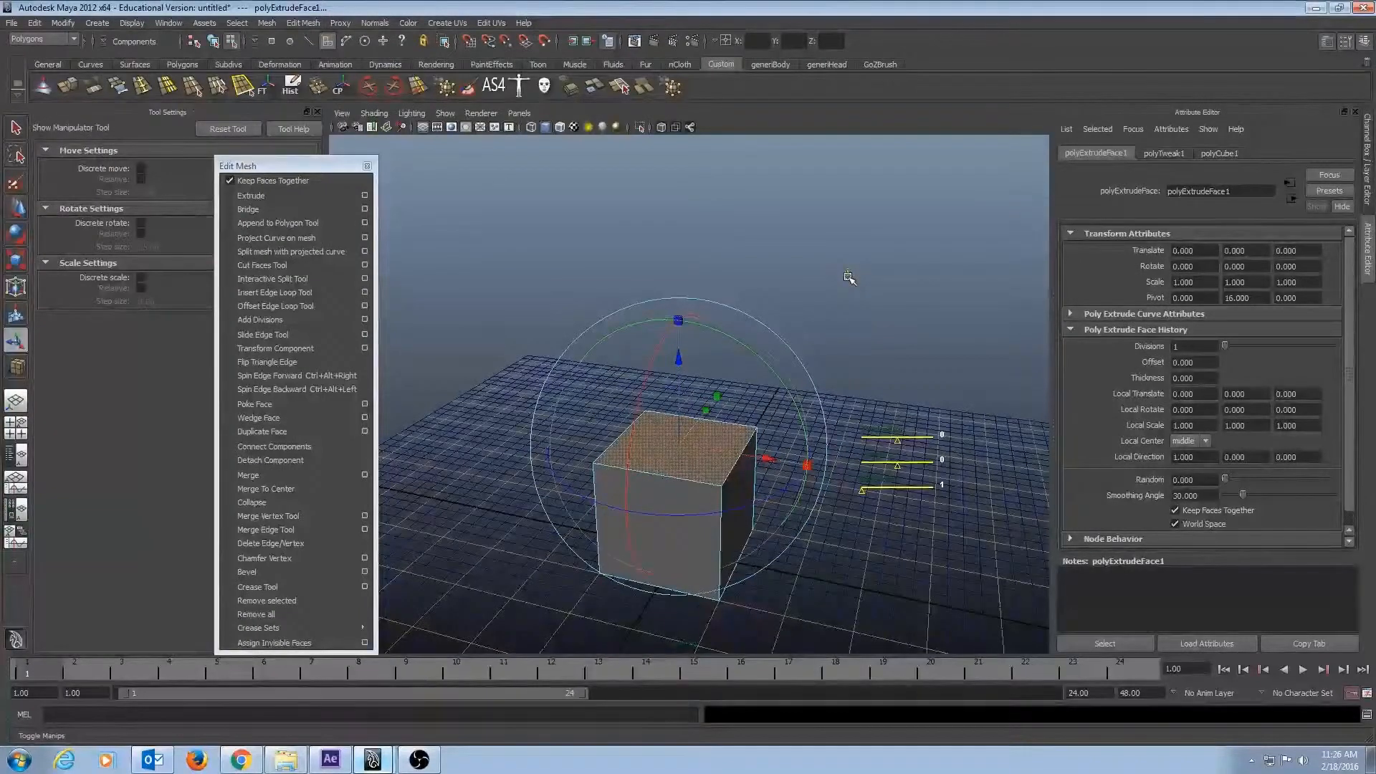
pyautogui.click(848, 277)
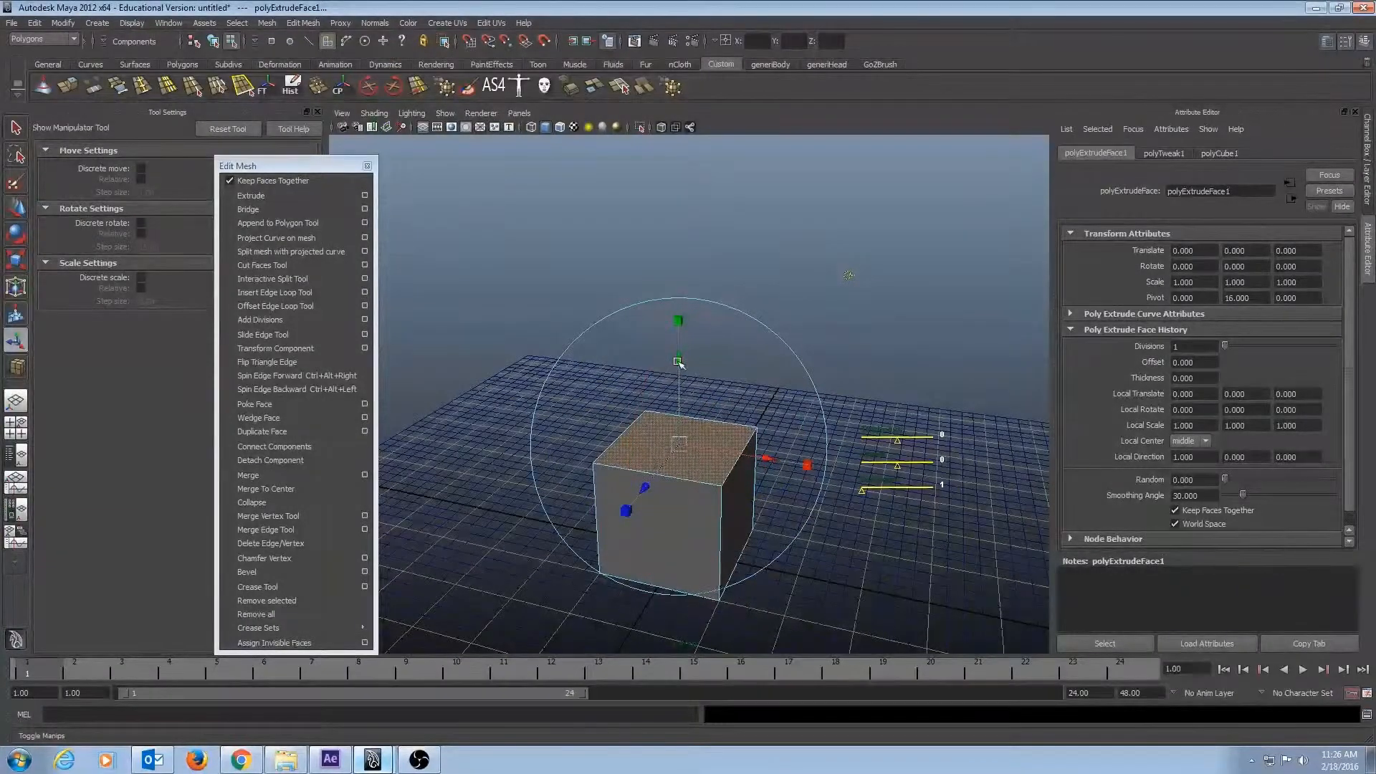
pyautogui.moveTo(677, 363); pyautogui.dragTo(517, 340)
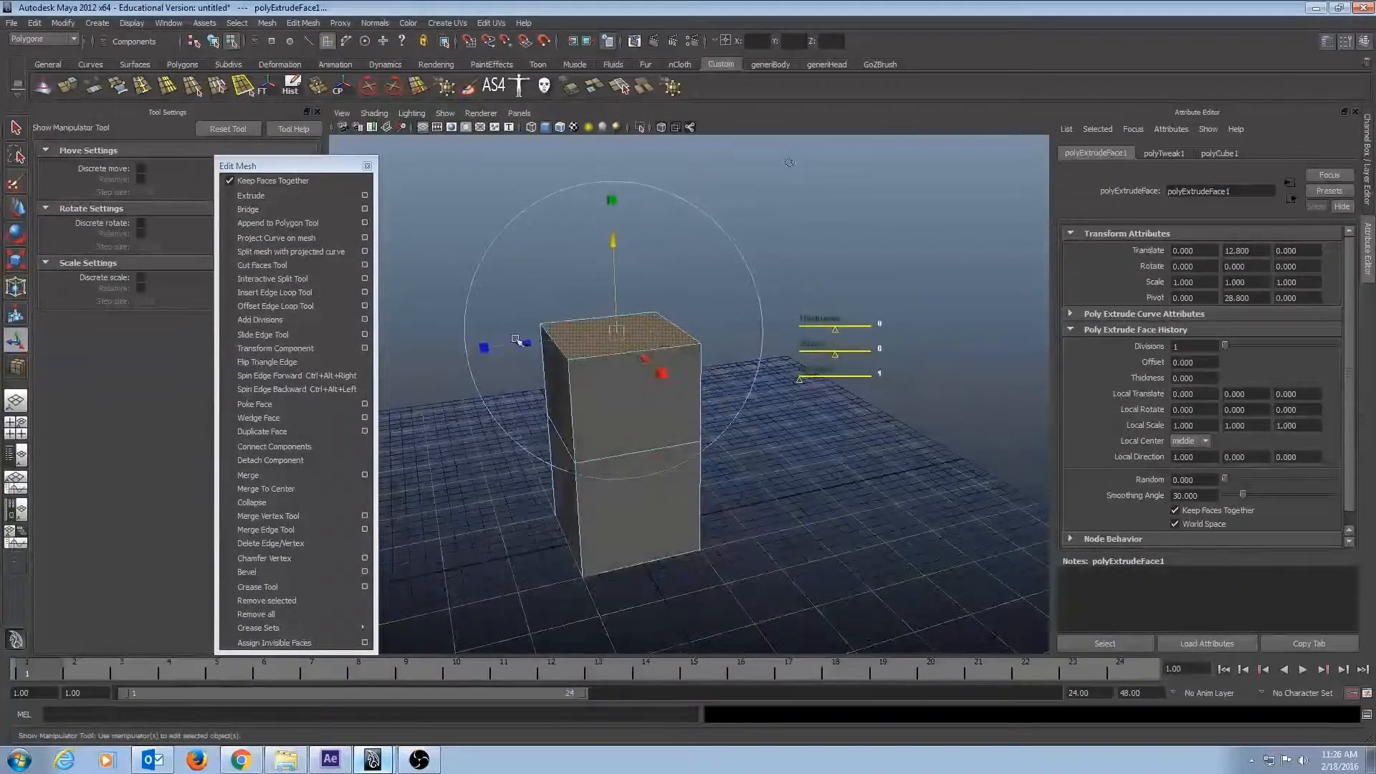
# Tilt the raised face around the X axis and shift it to about -5.48 along world Z.
pyautogui.press('e')
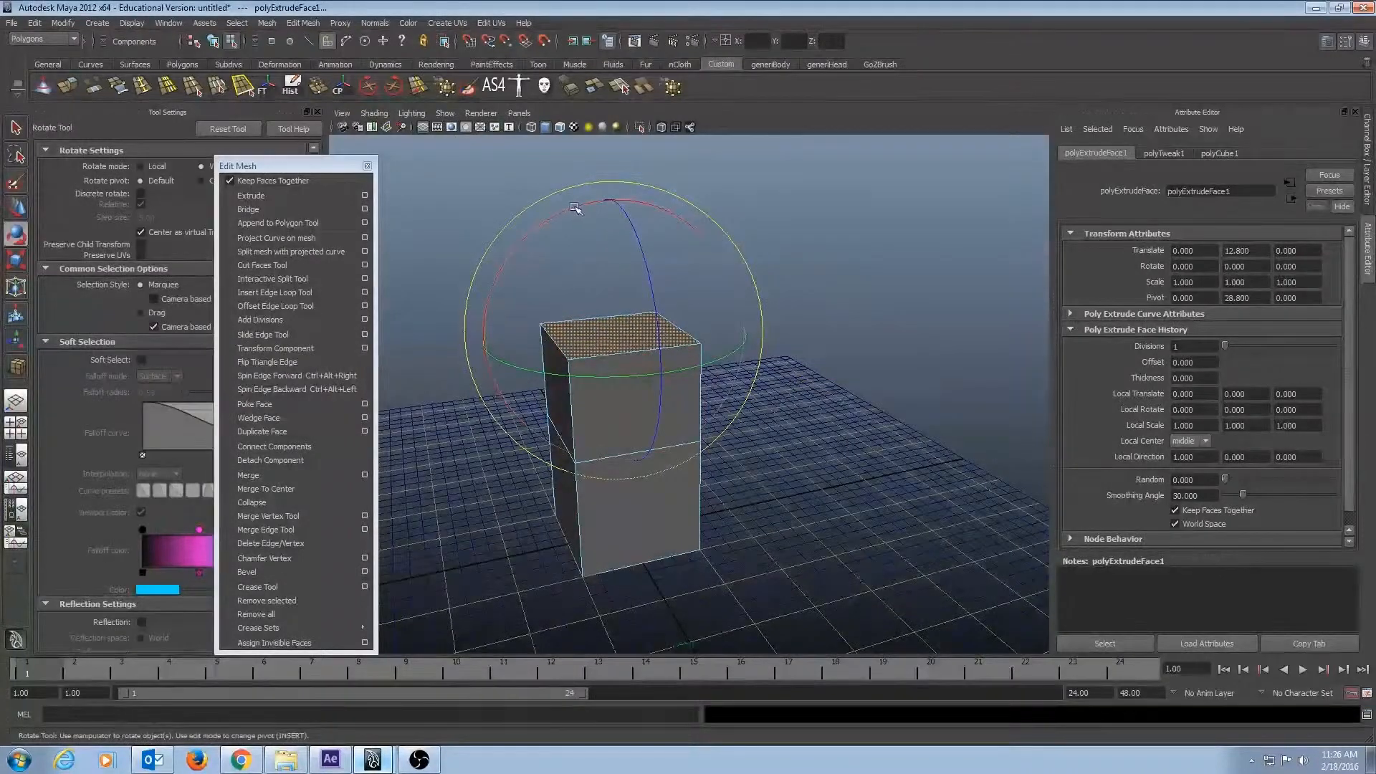
pyautogui.moveTo(625, 221); pyautogui.dragTo(678, 226)
pyautogui.press('w')
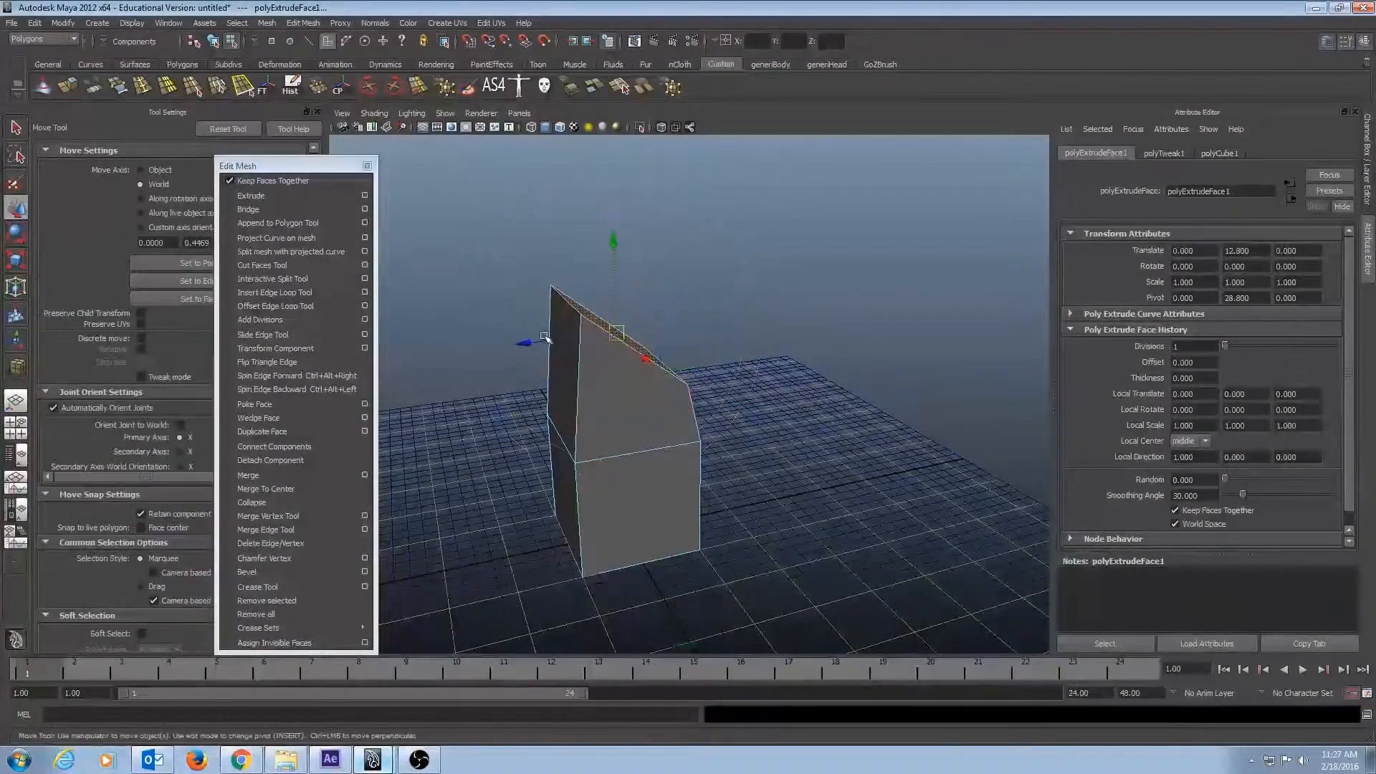
pyautogui.keyDown('alt'); pyautogui.moveTo(531, 341); pyautogui.dragTo(649, 367); pyautogui.keyUp('alt')
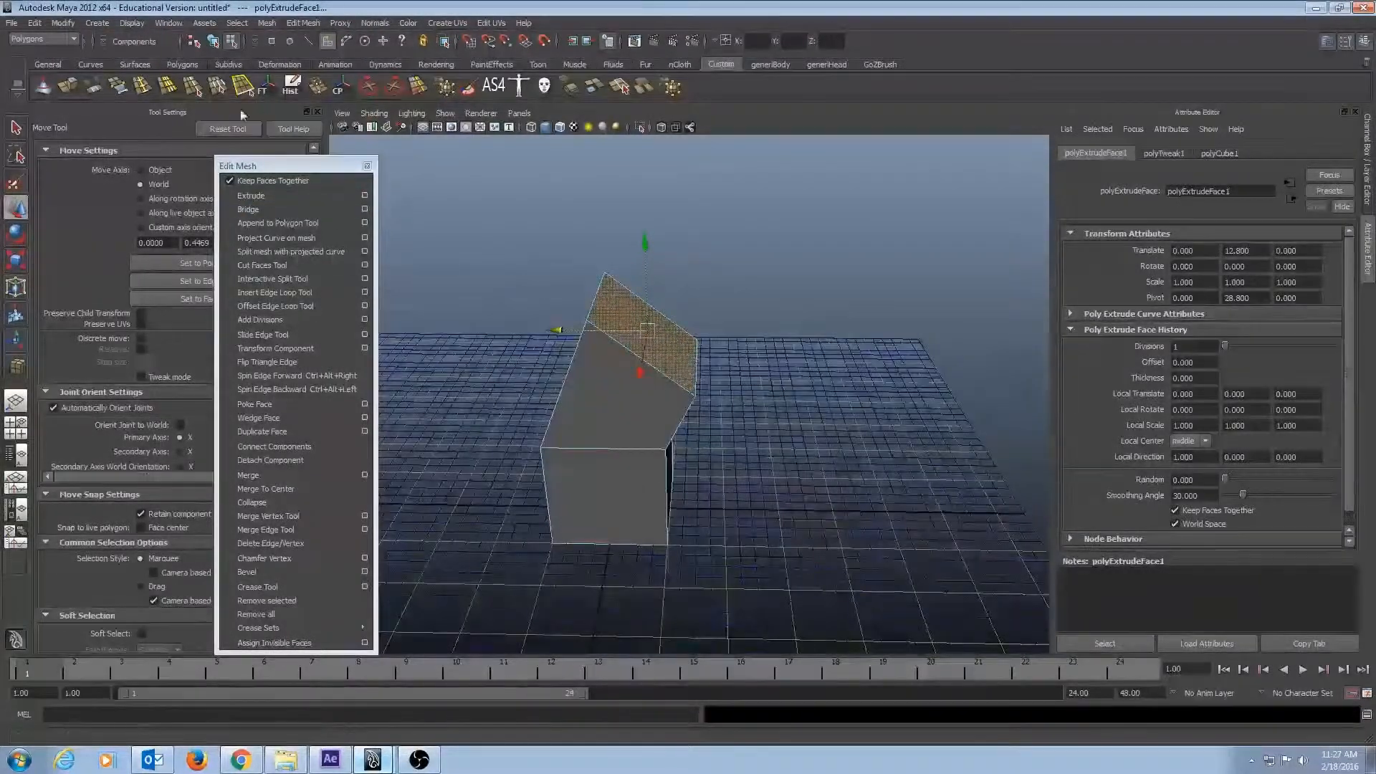
# Extrude the tilted face again, pulling it out about 5.24 units along its local Z axis.
pyautogui.click(67, 87)
pyautogui.keyDown('alt'); pyautogui.moveTo(824, 237); pyautogui.dragTo(870, 314); pyautogui.keyUp('alt')
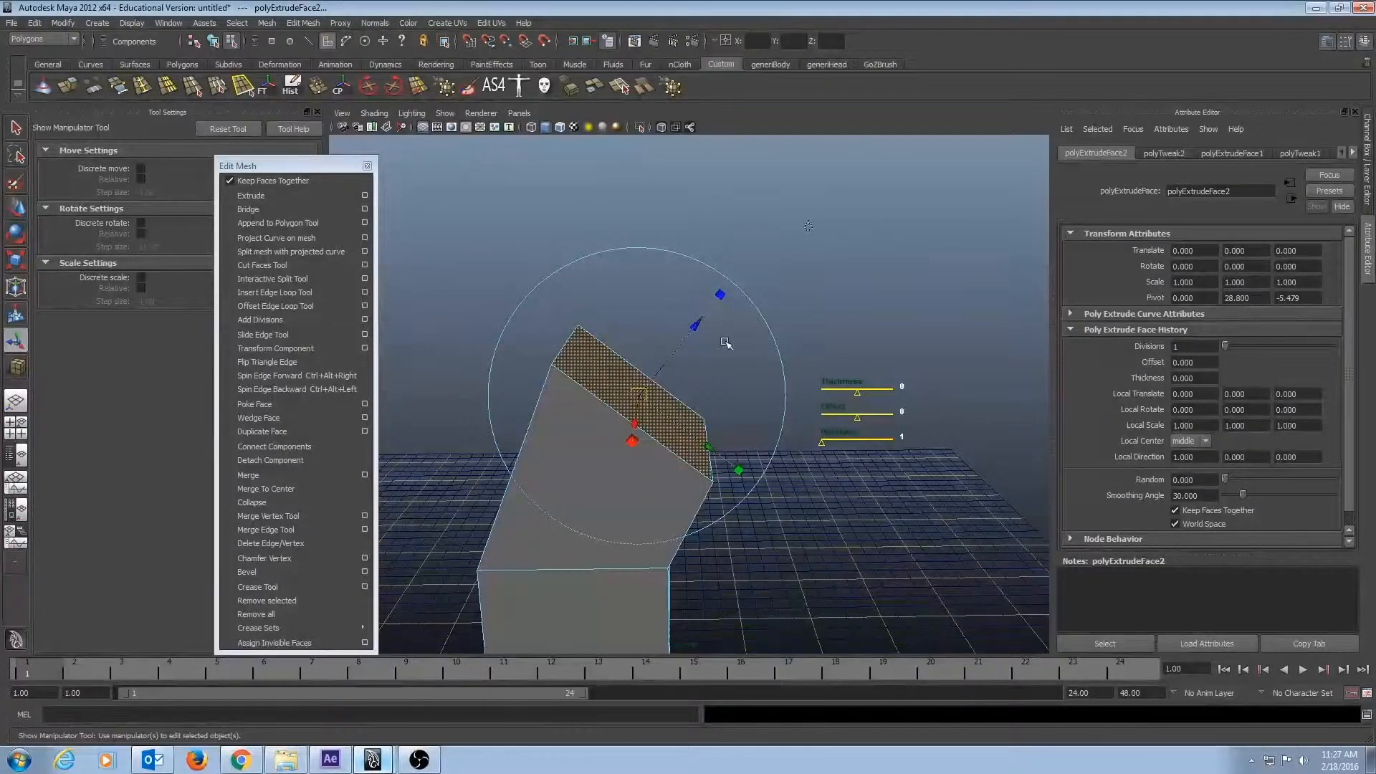
pyautogui.moveTo(698, 327); pyautogui.dragTo(755, 296)
pyautogui.keyDown('alt'); pyautogui.moveTo(849, 391); pyautogui.dragTo(866, 358); pyautogui.keyUp('alt')
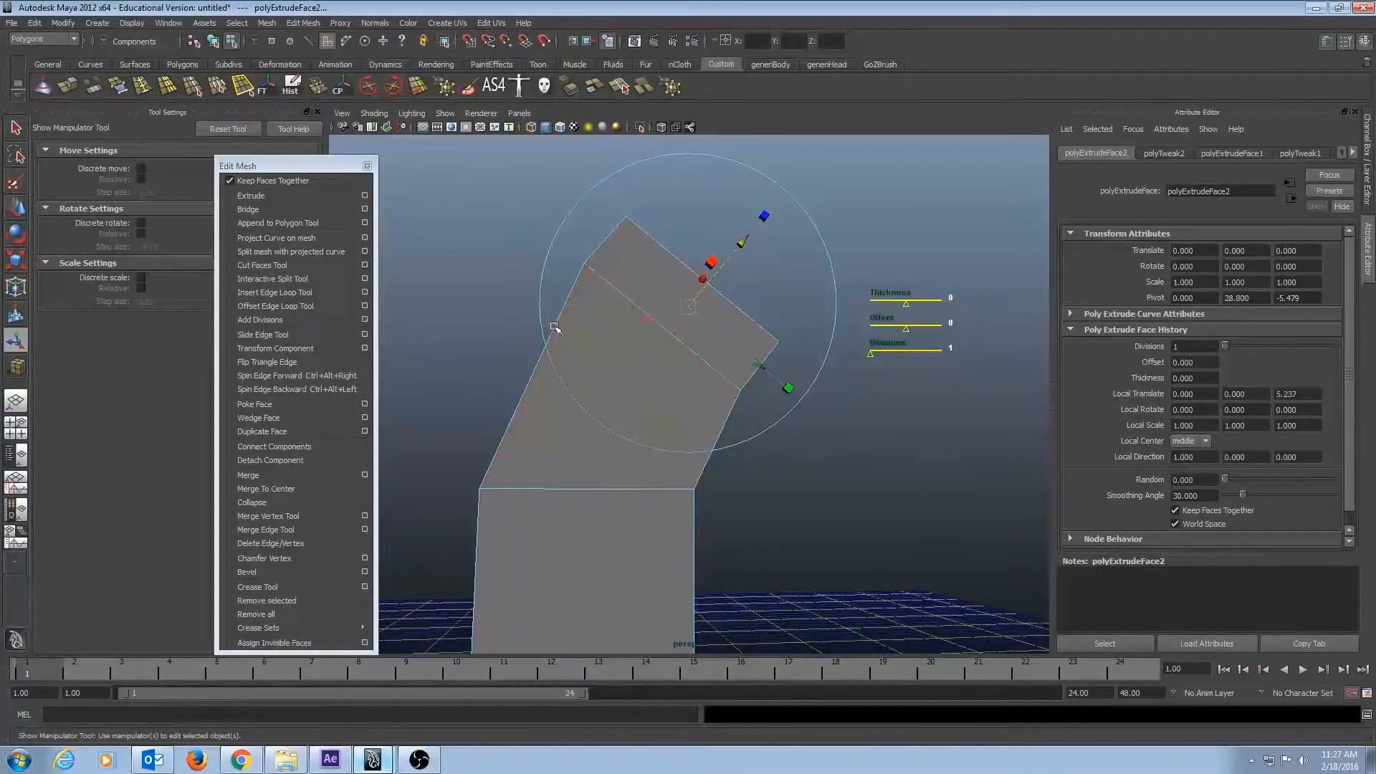
# Undo the second extrusion, the world Z shift and the tilt, back to the straight raised top face.
pyautogui.hotkey('ctrl', 'z')
pyautogui.hotkey('ctrl', 'z')
pyautogui.hotkey('ctrl', 'z')
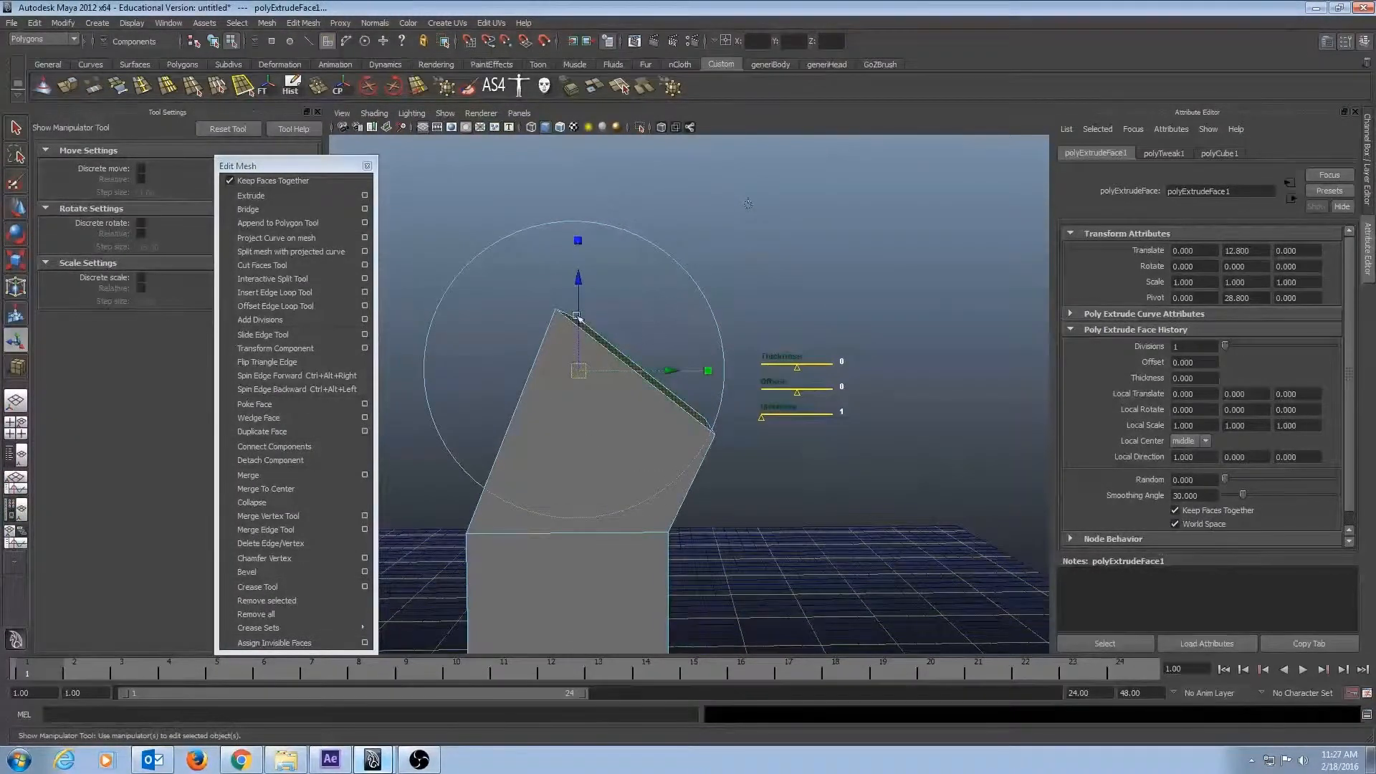
pyautogui.keyDown('alt'); pyautogui.moveTo(573, 309); pyautogui.dragTo(590, 319); pyautogui.keyUp('alt')
pyautogui.hotkey('ctrl', 'z')
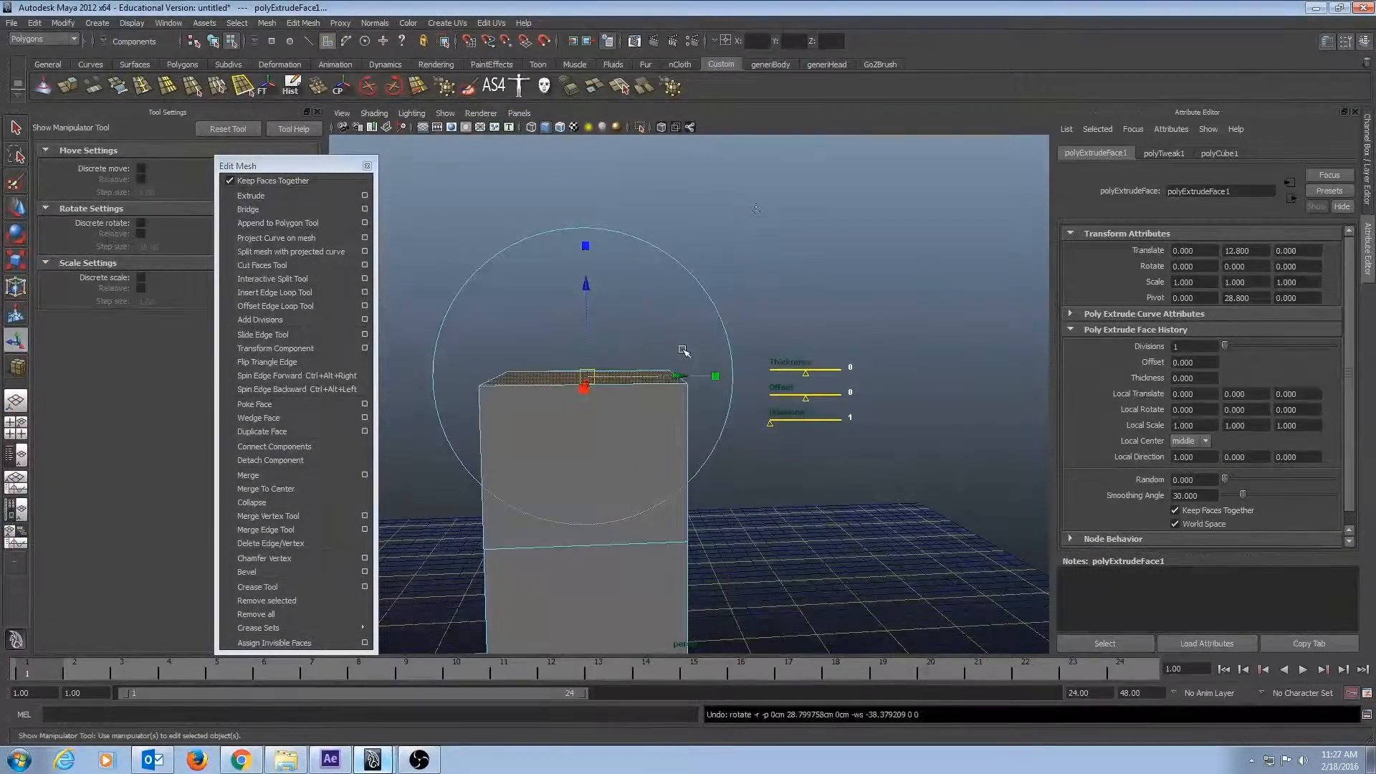
# Reselect the top face of the raised block and tilt it around the X axis with the Rotate tool.
pyautogui.click(798, 283)
pyautogui.click(613, 377)
pyautogui.keyDown('alt'); pyautogui.moveTo(691, 353); pyautogui.dragTo(718, 374); pyautogui.keyUp('alt')
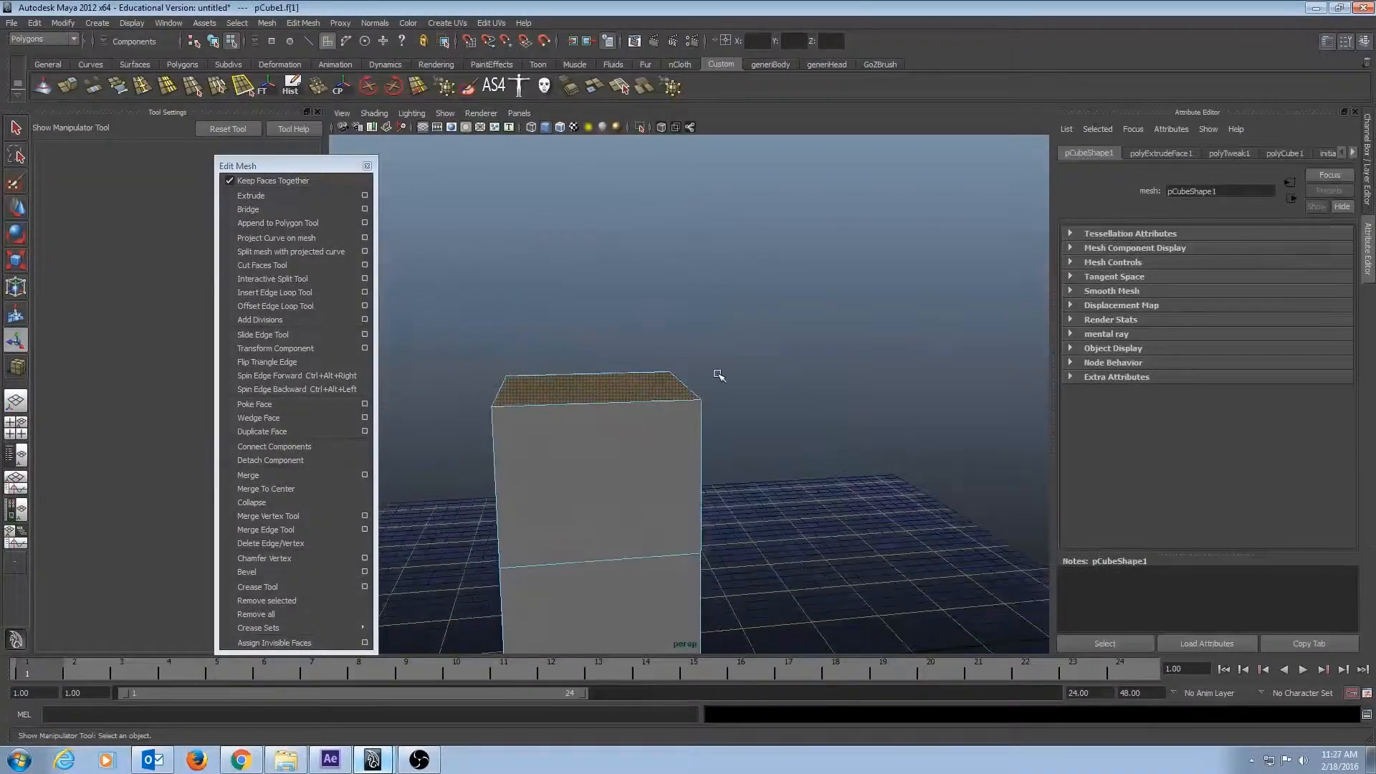
pyautogui.press('w')
pyautogui.press('e')
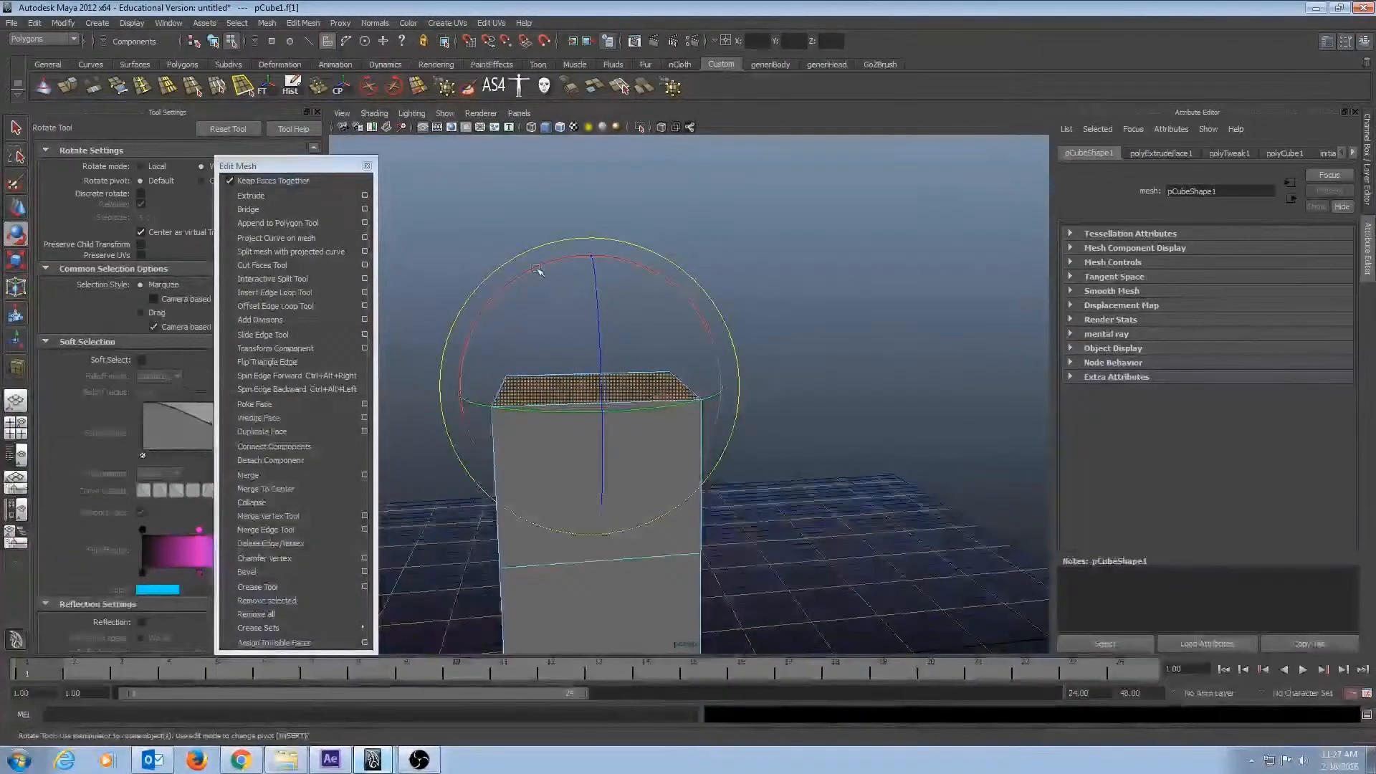
pyautogui.moveTo(537, 271); pyautogui.dragTo(644, 264)
# Scale the tilted face along the Z axis and shift it to about -6.19 along world Z.
pyautogui.press('r')
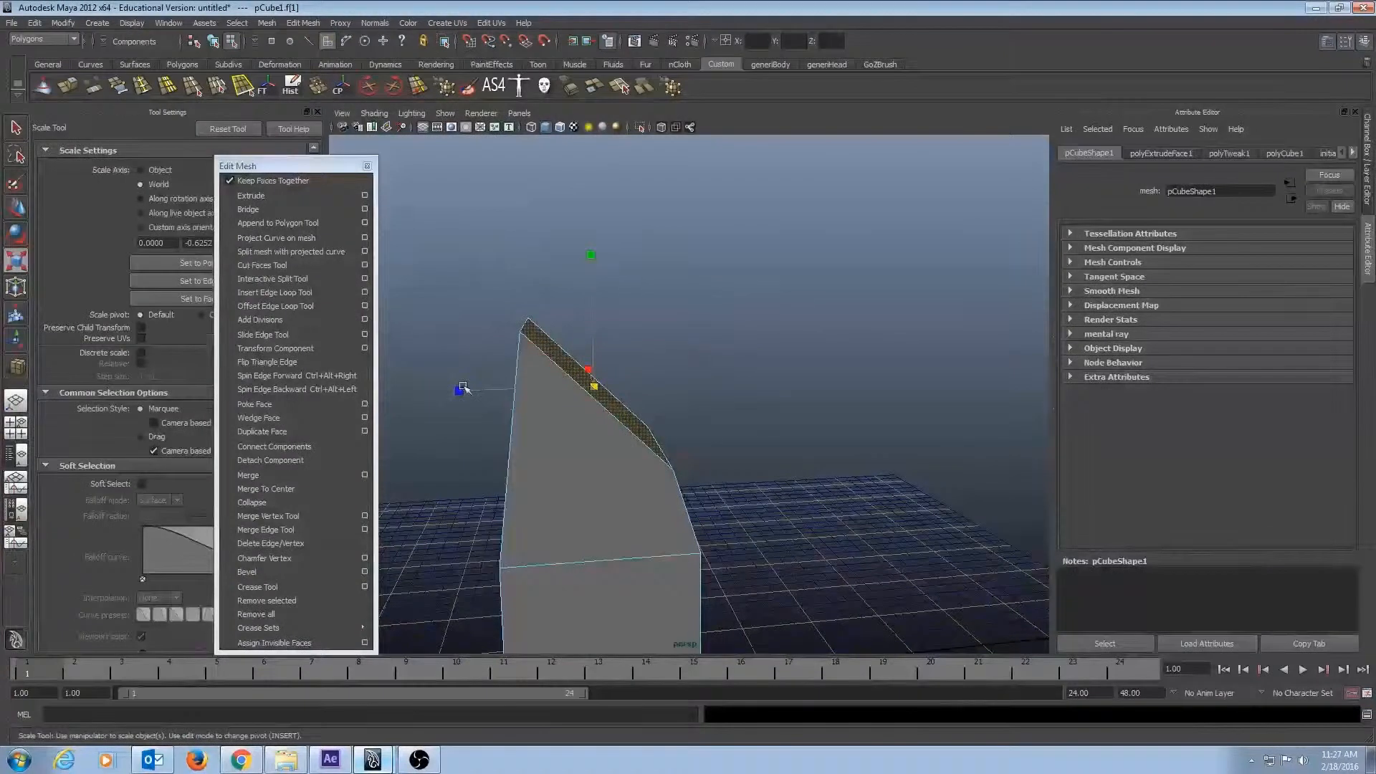
pyautogui.moveTo(463, 387); pyautogui.dragTo(513, 459)
pyautogui.press('w')
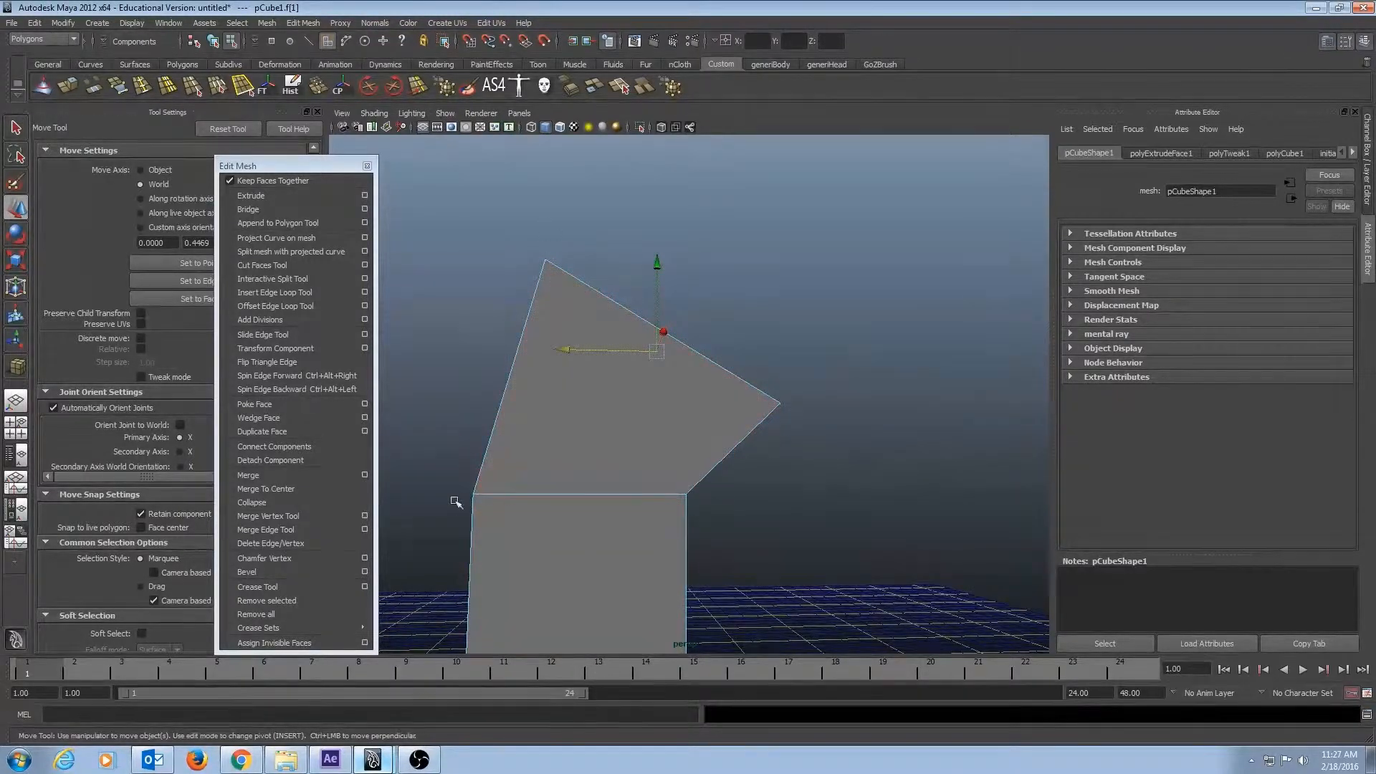
# Extrude the tilted face and pull it out about 36.2 units along its local Z axis.
pyautogui.keyDown('alt'); pyautogui.moveTo(821, 331); pyautogui.dragTo(853, 170); pyautogui.keyUp('alt')
pyautogui.click(66, 87)
pyautogui.keyDown('alt'); pyautogui.moveTo(921, 344); pyautogui.dragTo(795, 372, button='right'); pyautogui.keyUp('alt')
pyautogui.keyDown('alt'); pyautogui.moveTo(774, 387); pyautogui.dragTo(725, 405); pyautogui.keyUp('alt')
pyautogui.moveTo(757, 263); pyautogui.dragTo(852, 170)
pyautogui.keyDown('alt'); pyautogui.moveTo(867, 286); pyautogui.dragTo(793, 258); pyautogui.keyUp('alt')
pyautogui.keyDown('alt'); pyautogui.moveTo(793, 258); pyautogui.dragTo(807, 321, button='right'); pyautogui.keyUp('alt')
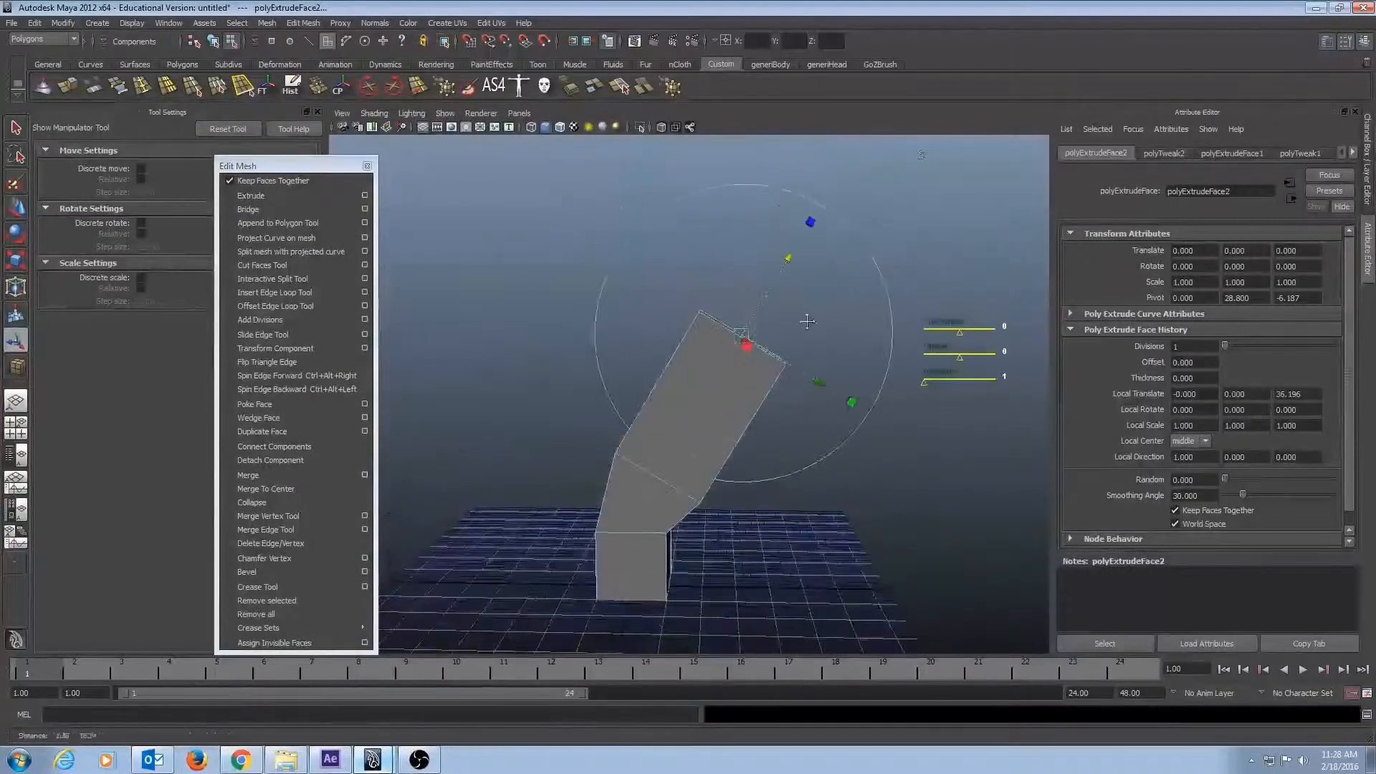
# Shorten the extrusion to about 11.23 units along local Z and undo the whole extrusion.
pyautogui.click(796, 275)
pyautogui.hotkey('ctrl', 'z')
pyautogui.moveTo(788, 258); pyautogui.dragTo(727, 362)
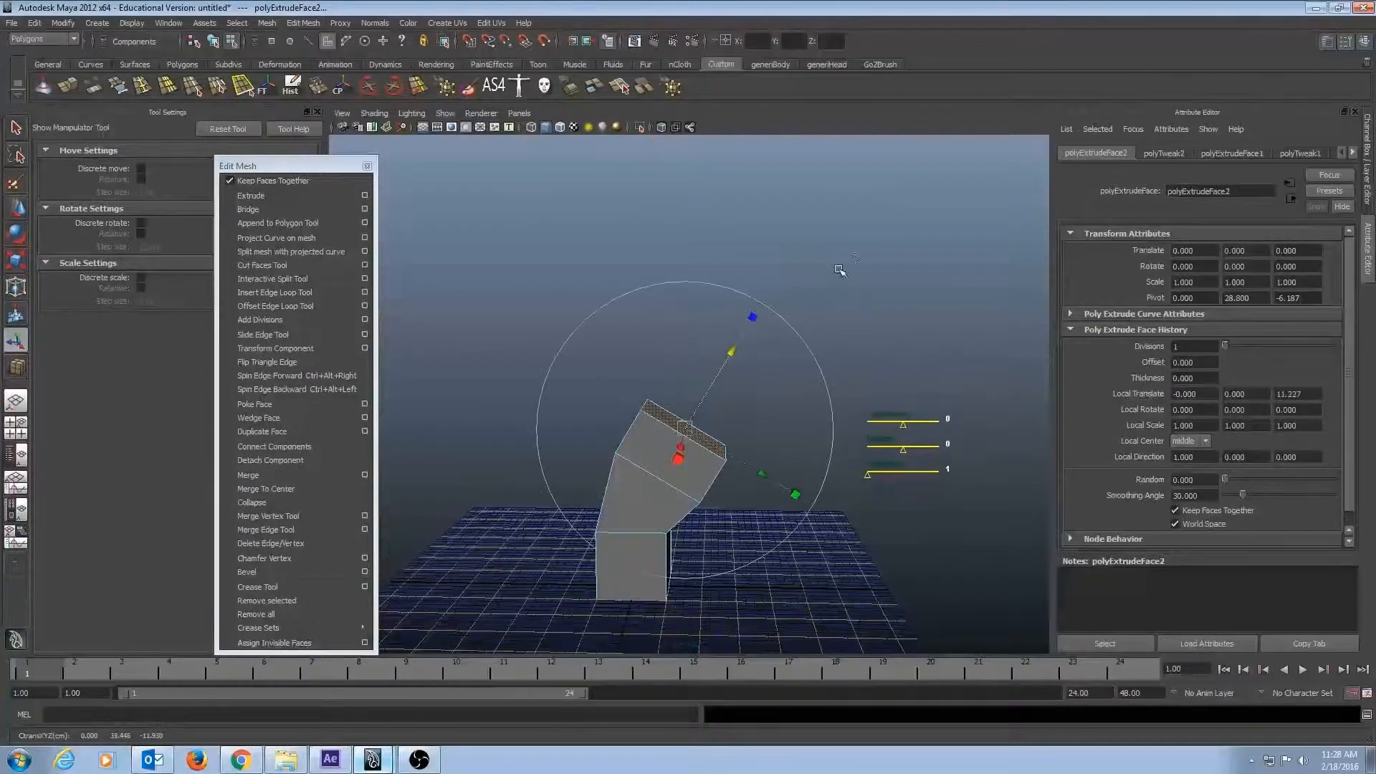
pyautogui.hotkey('ctrl', 'z')
pyautogui.hotkey('ctrl', 'z')
pyautogui.hotkey('ctrl', 'z')
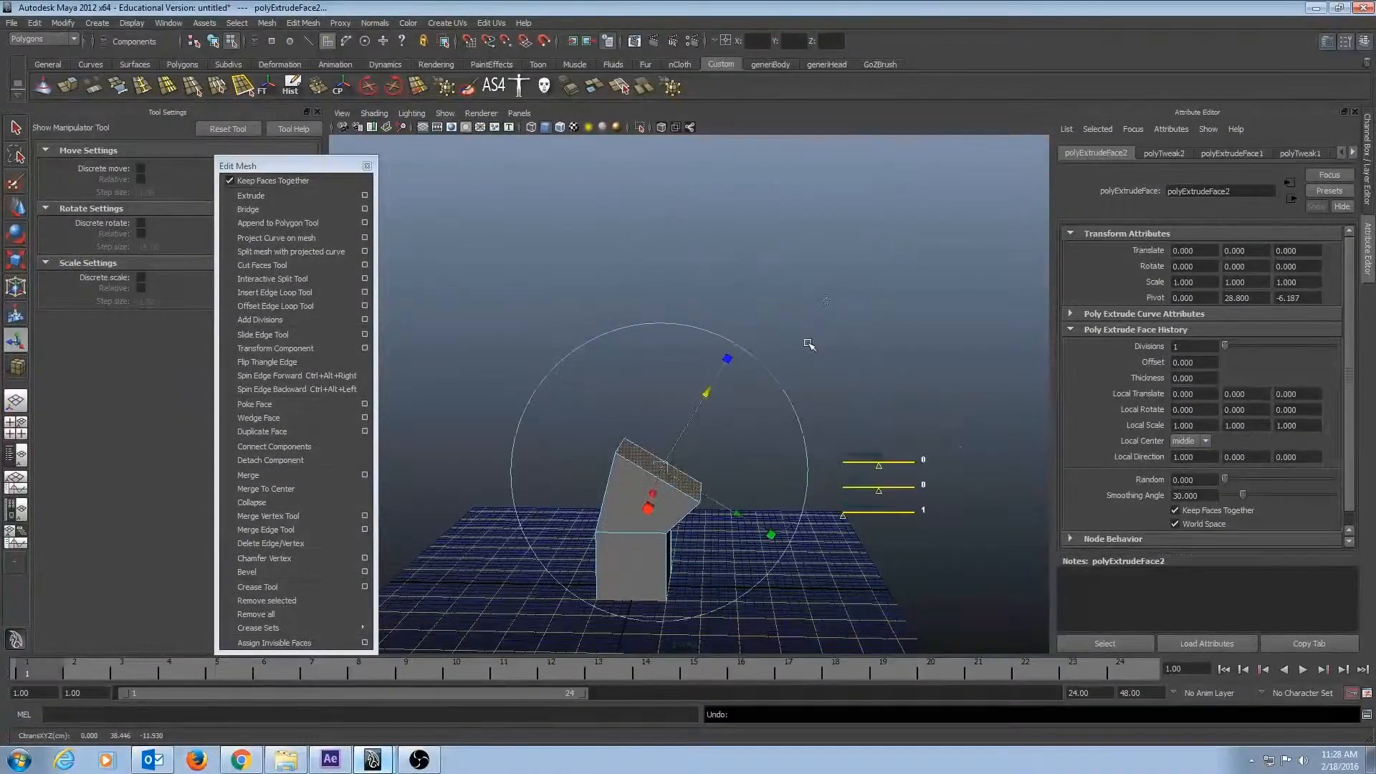
pyautogui.hotkey('ctrl', 'z')
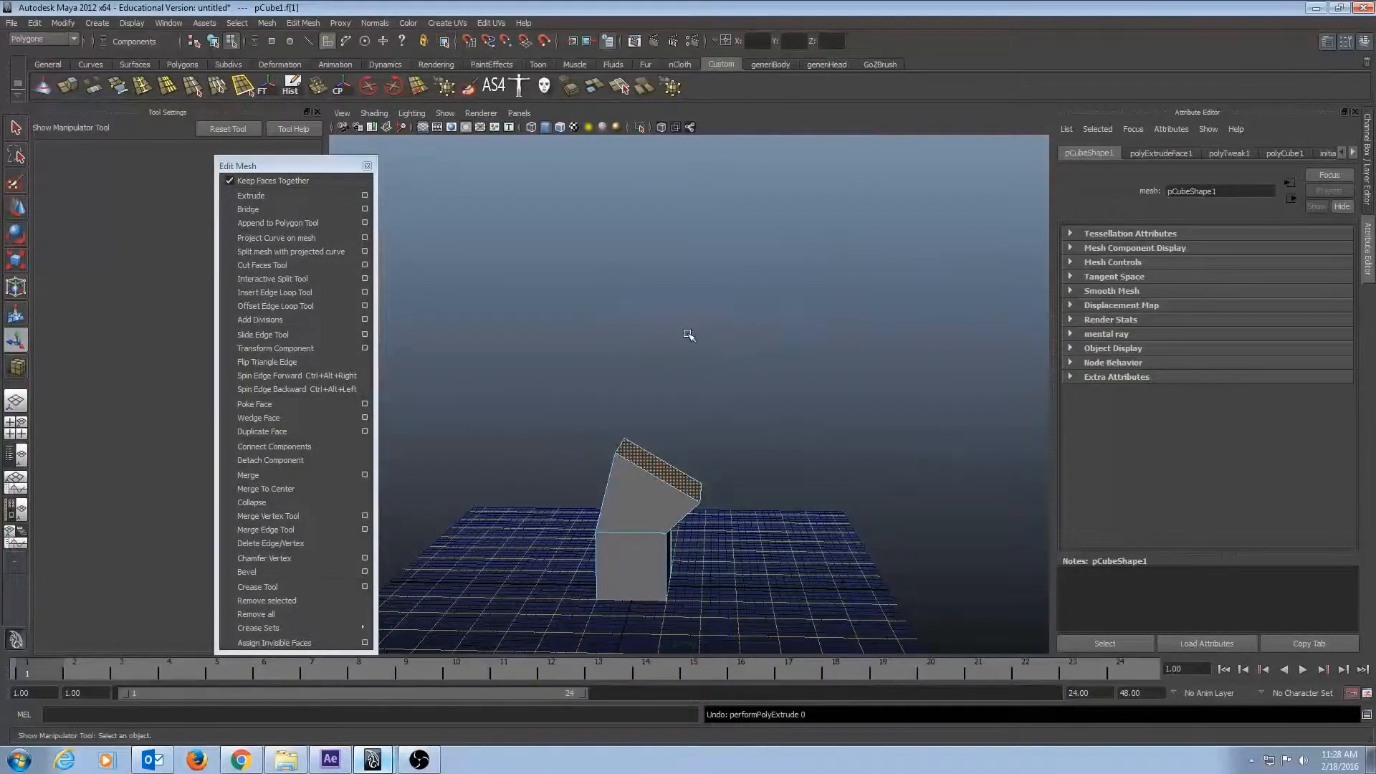
# Extrude the tilted face again with the manipulator in world axes and raise it about 44.1 units along world Y.
pyautogui.keyDown('alt'); pyautogui.moveTo(688, 334); pyautogui.dragTo(673, 339); pyautogui.keyUp('alt')
pyautogui.click(63, 83)
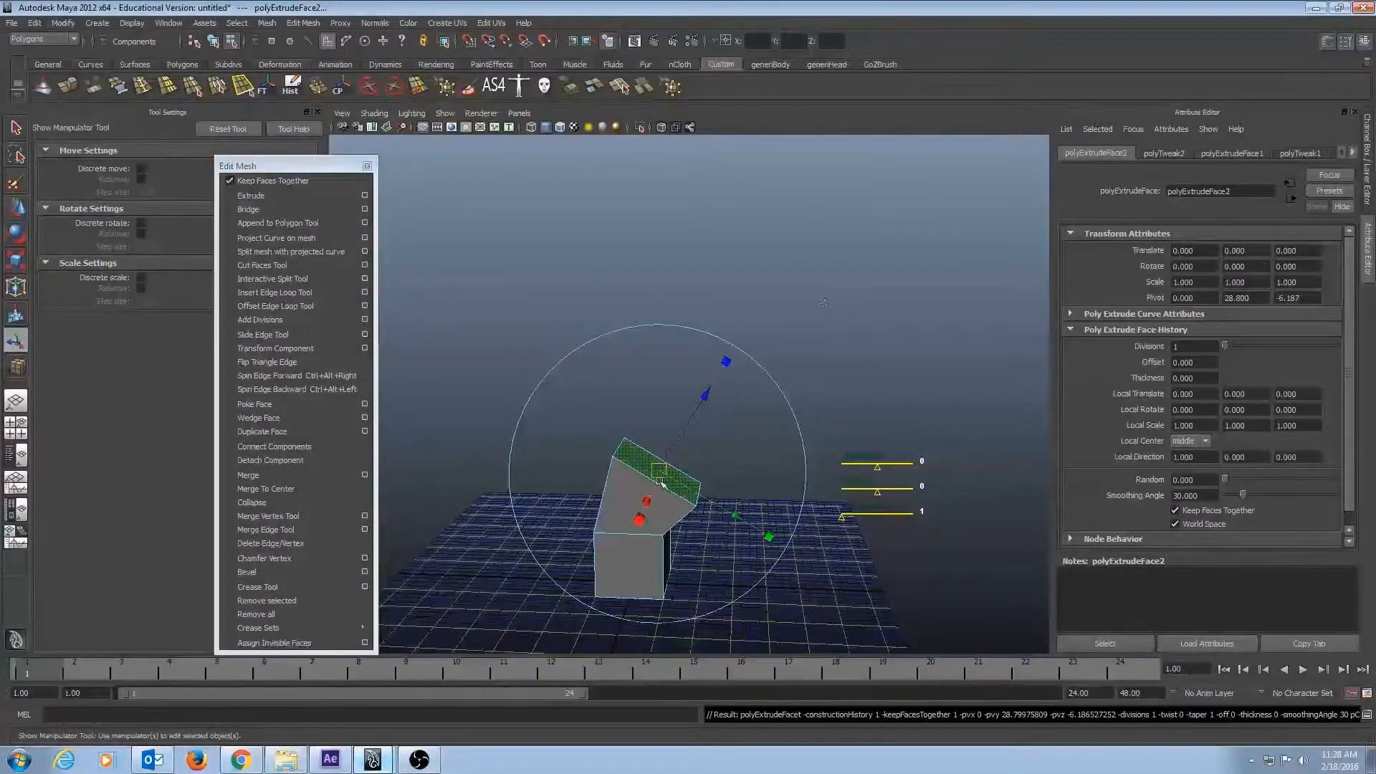
pyautogui.moveTo(658, 470); pyautogui.dragTo(996, 458)
pyautogui.hotkey('ctrl', 'z')
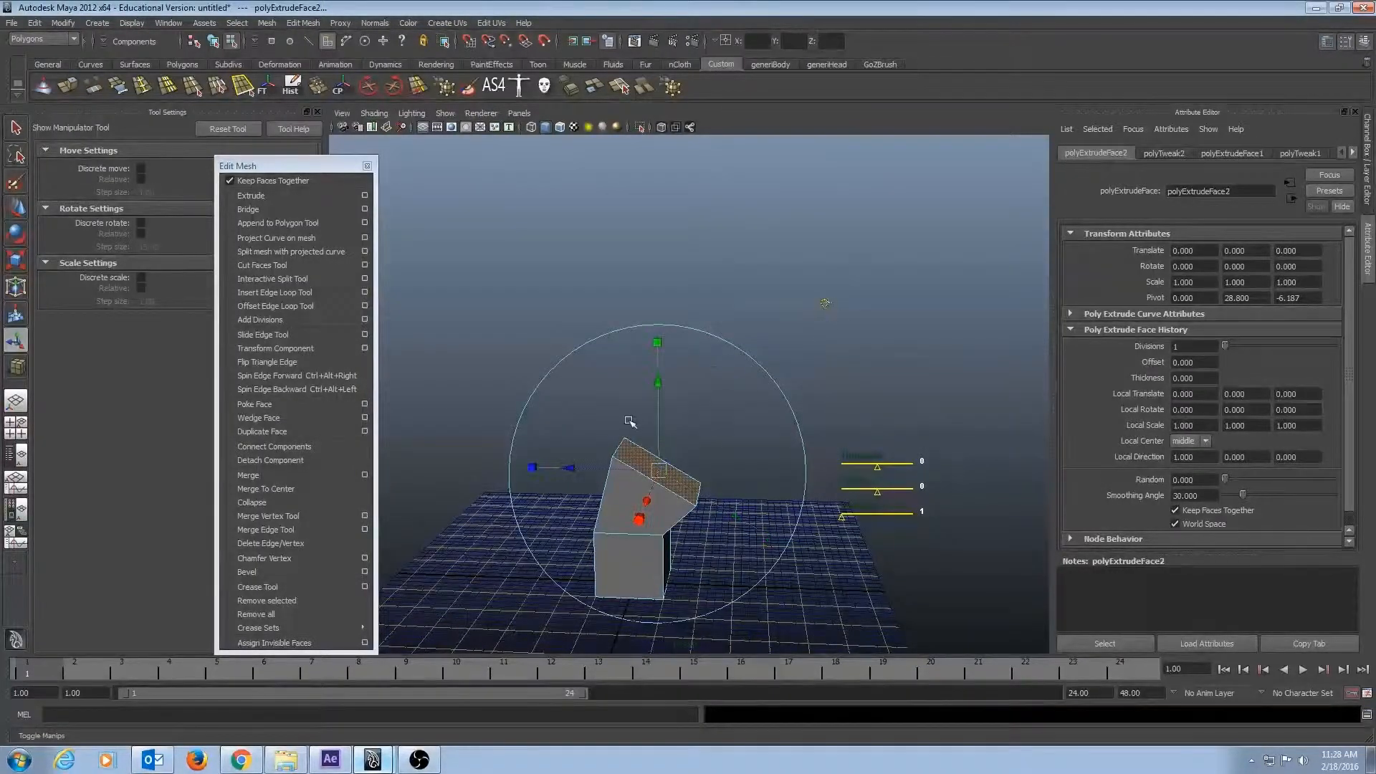
pyautogui.moveTo(660, 390); pyautogui.dragTo(662, 193)
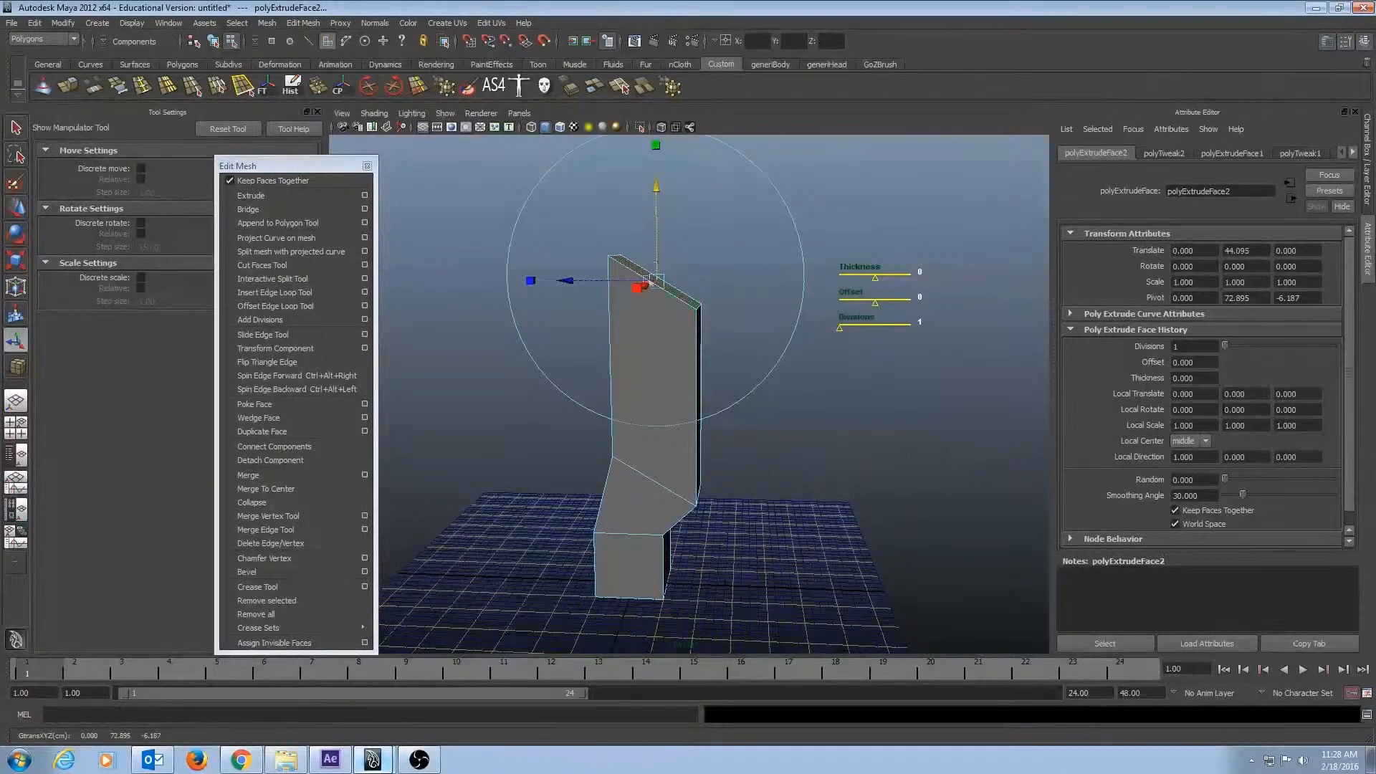
# Try rotating the raised end face with the world-axis manipulator, undoing each rotation.
pyautogui.keyDown('alt'); pyautogui.moveTo(721, 243); pyautogui.dragTo(673, 313, button='middle'); pyautogui.keyUp('alt')
pyautogui.keyDown('alt'); pyautogui.moveTo(673, 313); pyautogui.dragTo(721, 307); pyautogui.keyUp('alt')
pyautogui.click(745, 278)
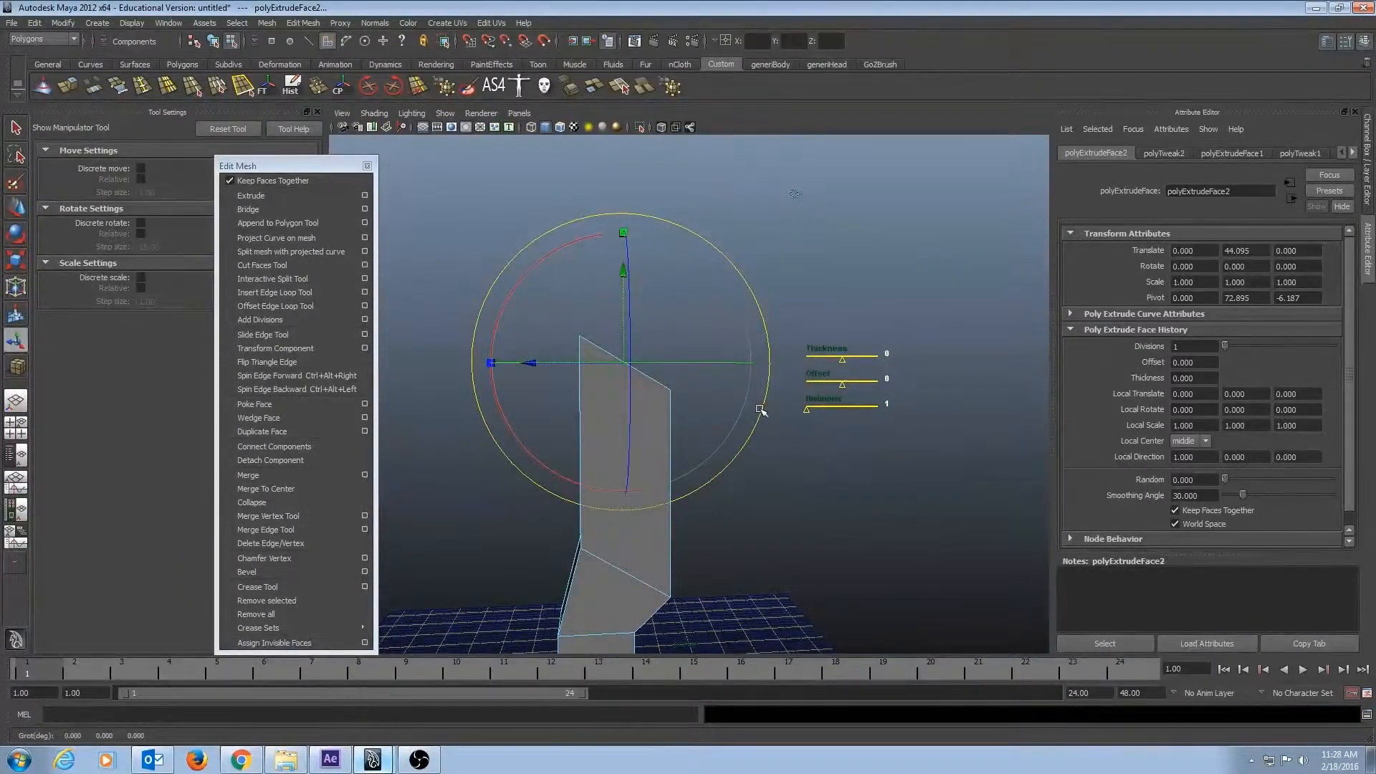
pyautogui.moveTo(759, 409); pyautogui.dragTo(749, 421)
pyautogui.hotkey('ctrl', 'z')
pyautogui.moveTo(492, 390); pyautogui.dragTo(492, 384)
pyautogui.hotkey('ctrl', 'z')
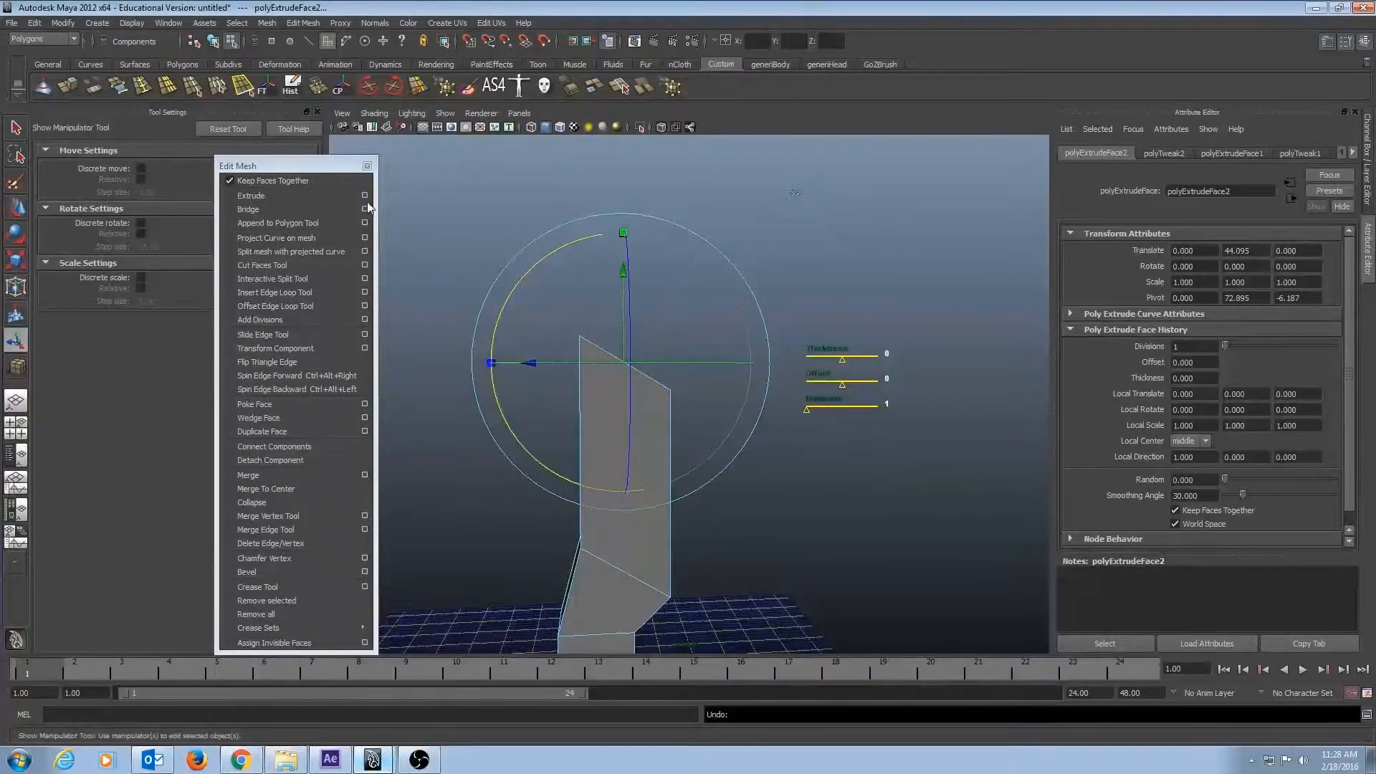
# Extrude the upper slanted face with world axes and pull it sideways to about -60.98 along world Z.
pyautogui.click(283, 196)
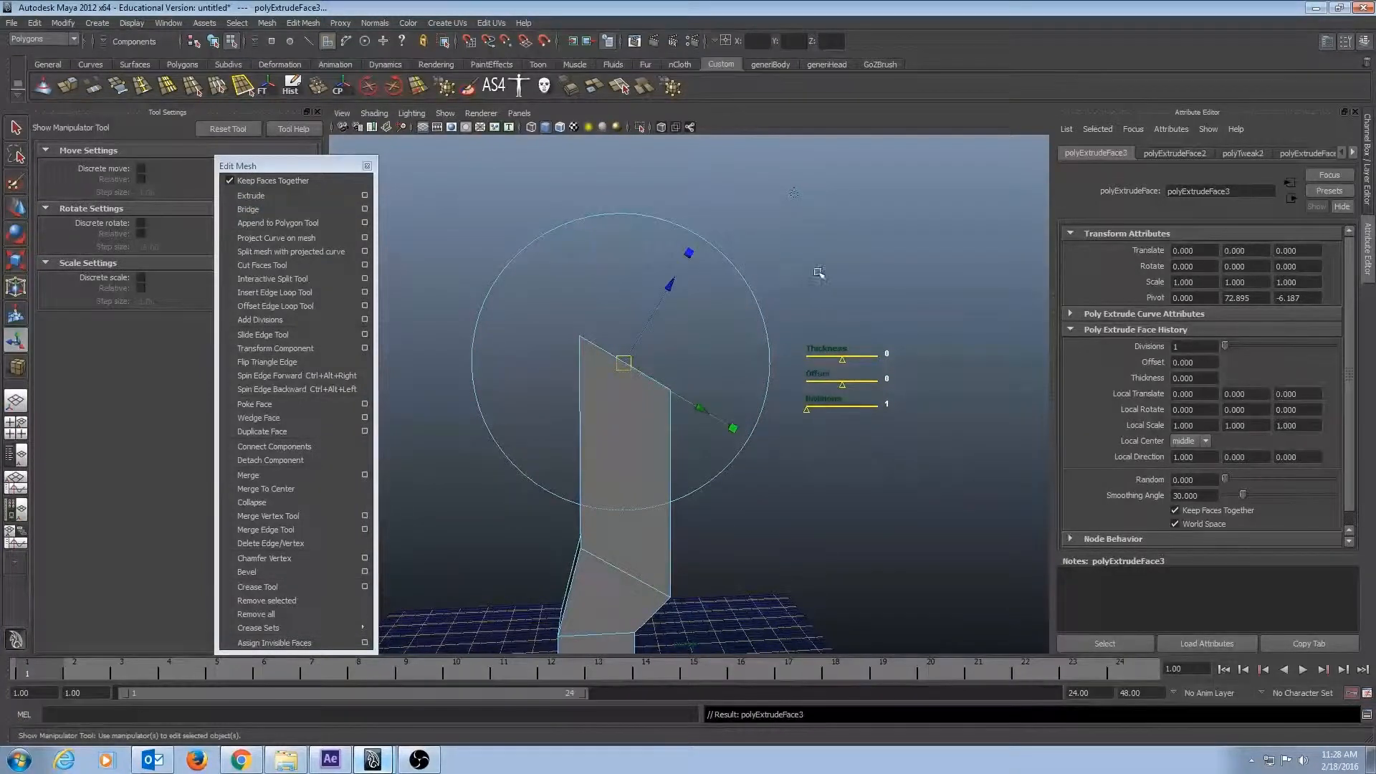
pyautogui.click(795, 194)
pyautogui.moveTo(514, 362); pyautogui.dragTo(817, 373)
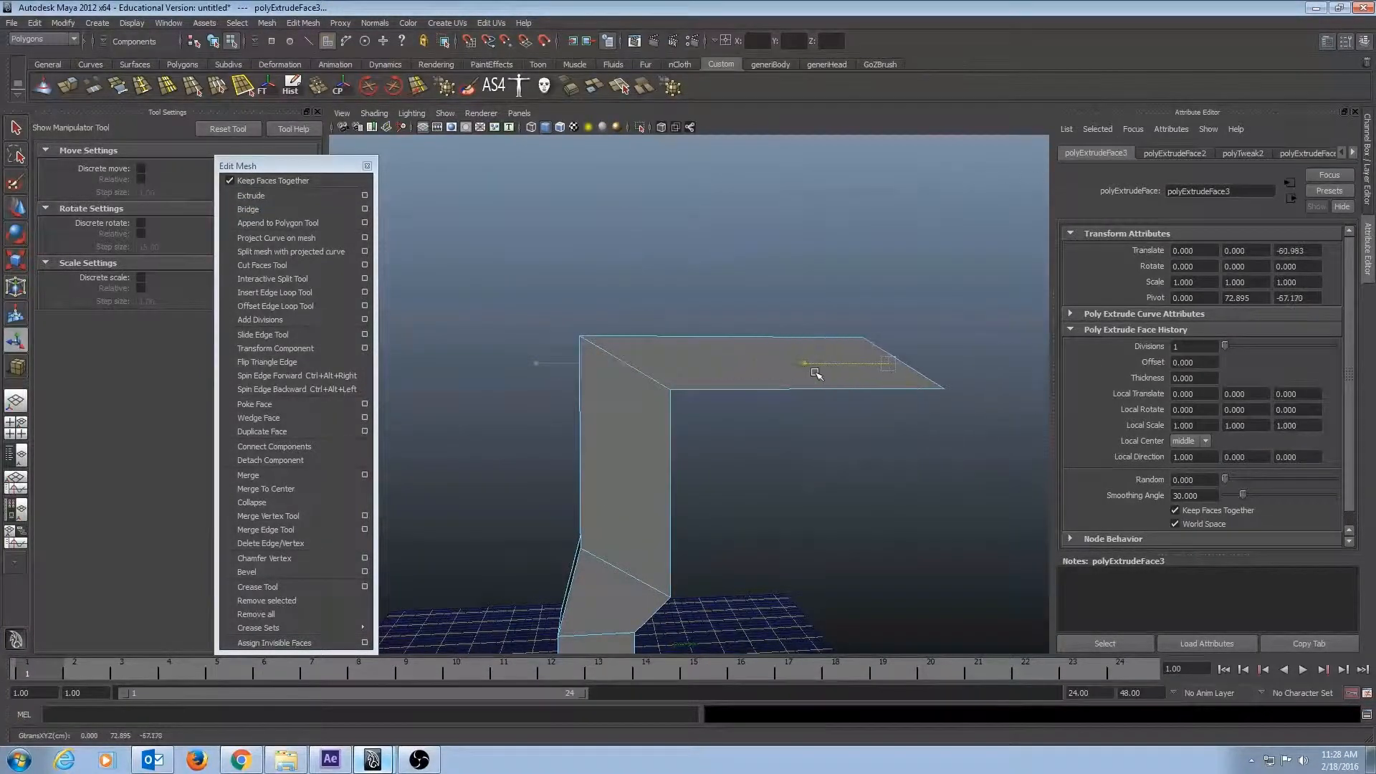
# Set the divisions of the horizontal arm's extrusion to 5.
pyautogui.keyDown('alt'); pyautogui.moveTo(824, 491); pyautogui.dragTo(743, 479, button='middle'); pyautogui.keyUp('alt')
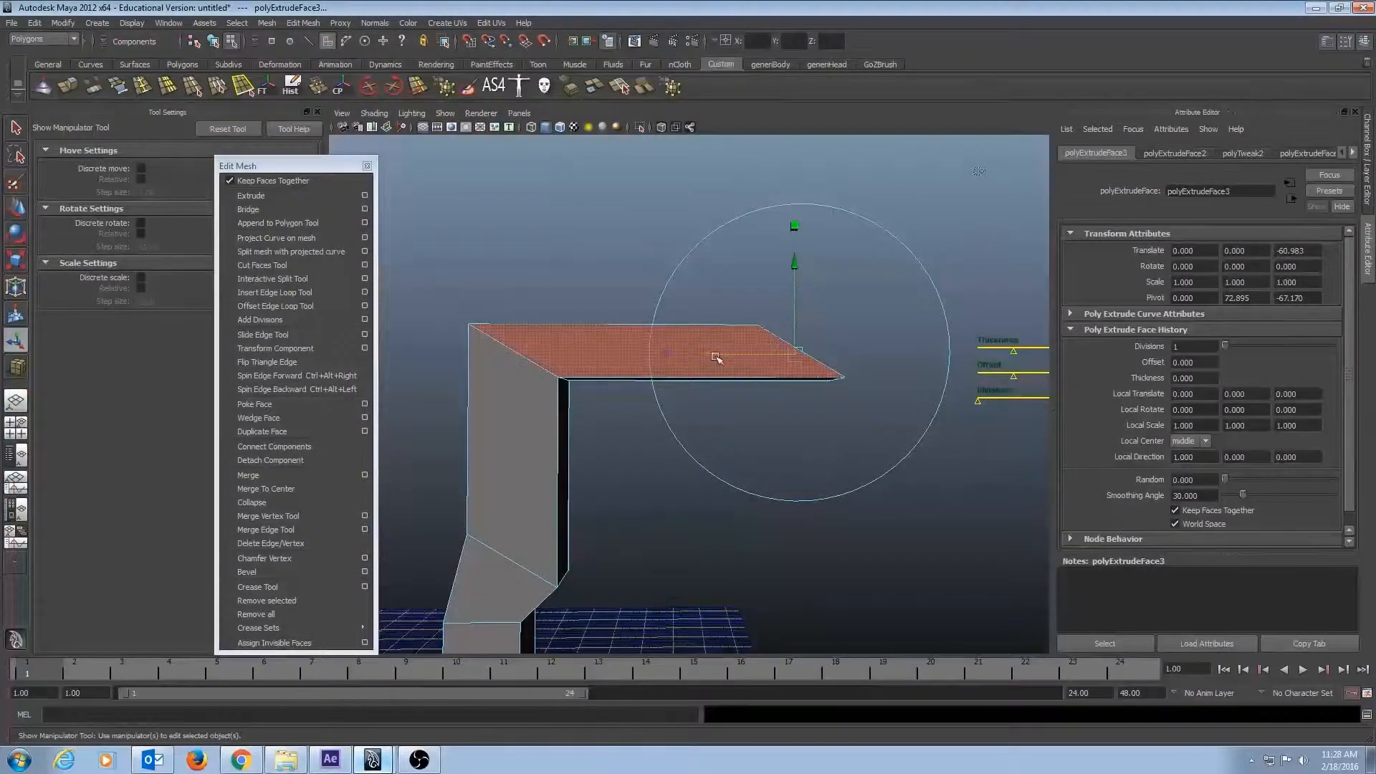
pyautogui.keyDown('alt'); pyautogui.moveTo(717, 356); pyautogui.dragTo(745, 344); pyautogui.keyUp('alt')
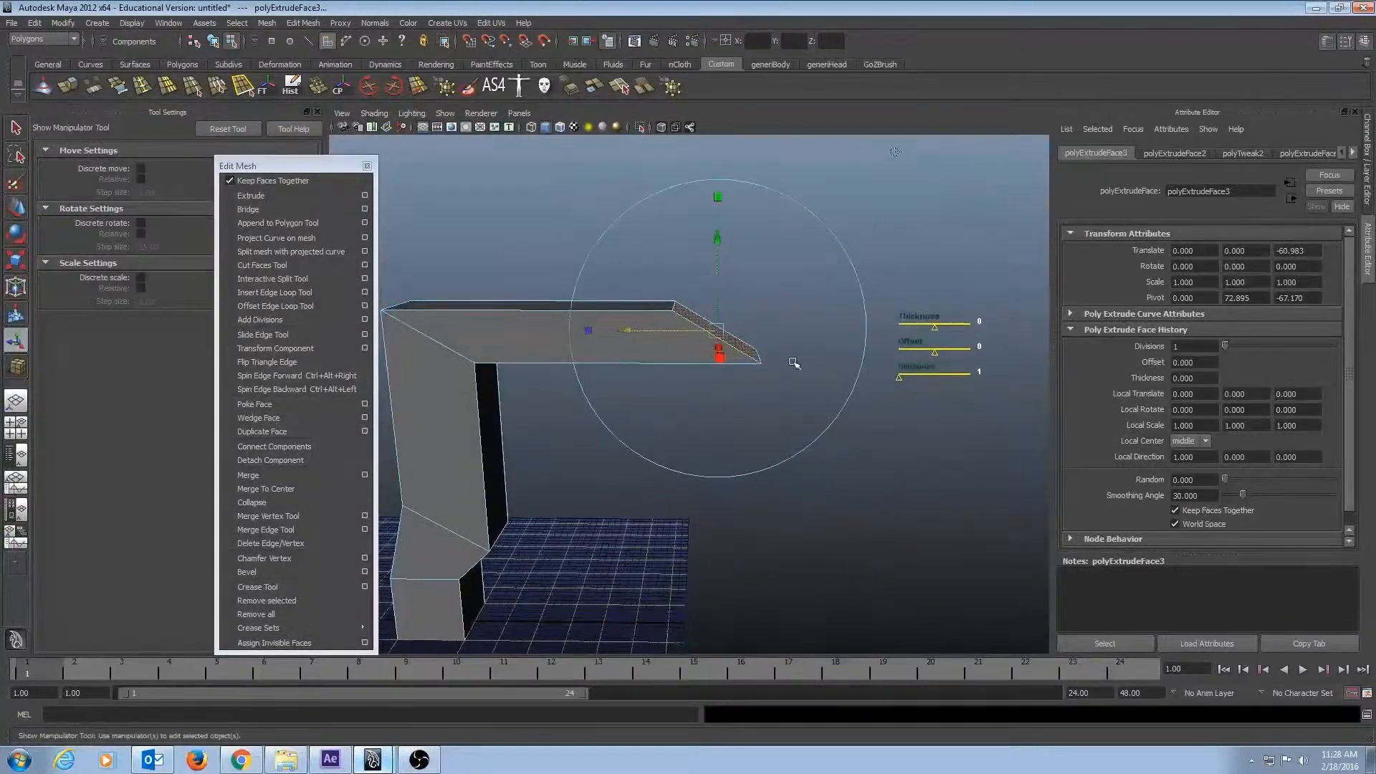
pyautogui.keyDown('alt'); pyautogui.moveTo(794, 363); pyautogui.dragTo(1039, 394, button='middle'); pyautogui.keyUp('alt')
pyautogui.moveTo(956, 370); pyautogui.dragTo(967, 370)
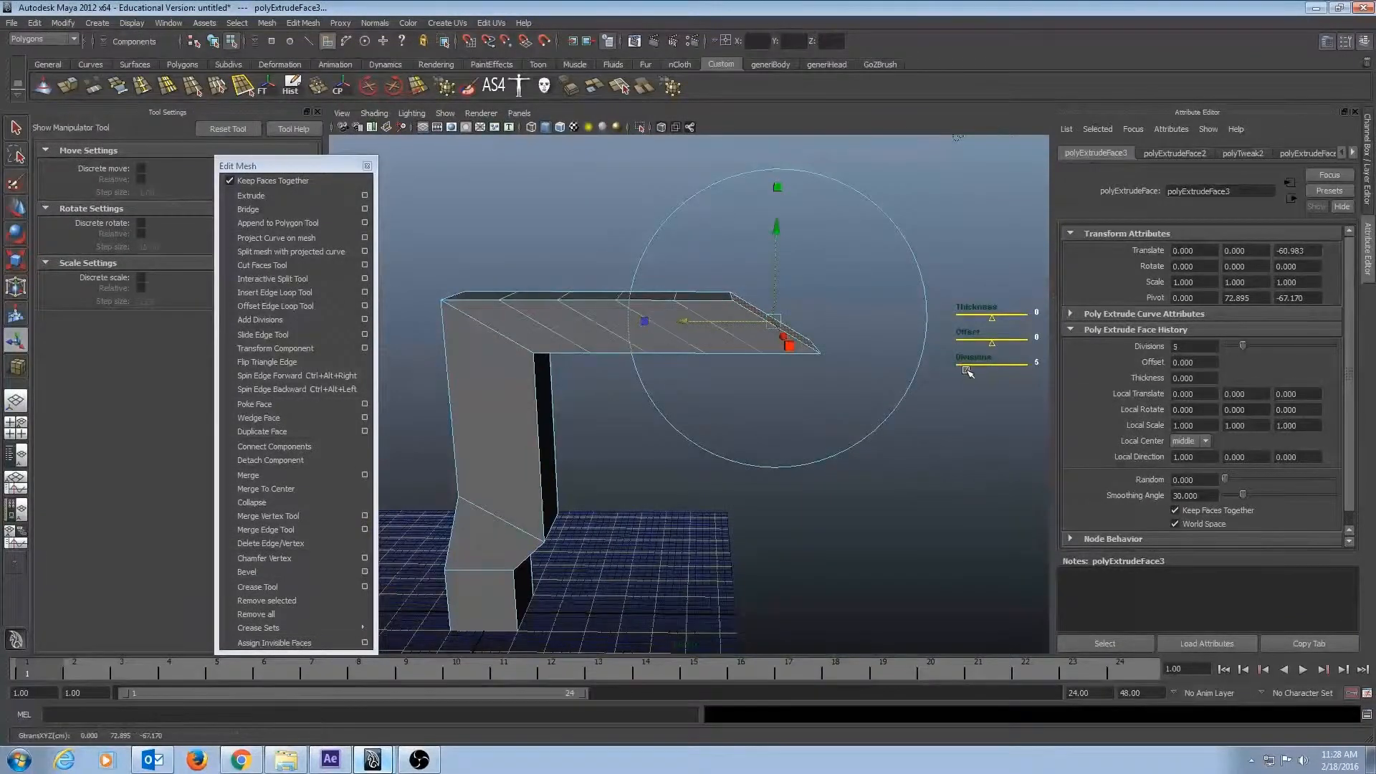
# Try different thickness values on the arm's extrusion, such as about -13.12, and undo the changes.
pyautogui.keyDown('alt'); pyautogui.moveTo(933, 461); pyautogui.dragTo(931, 423); pyautogui.keyUp('alt')
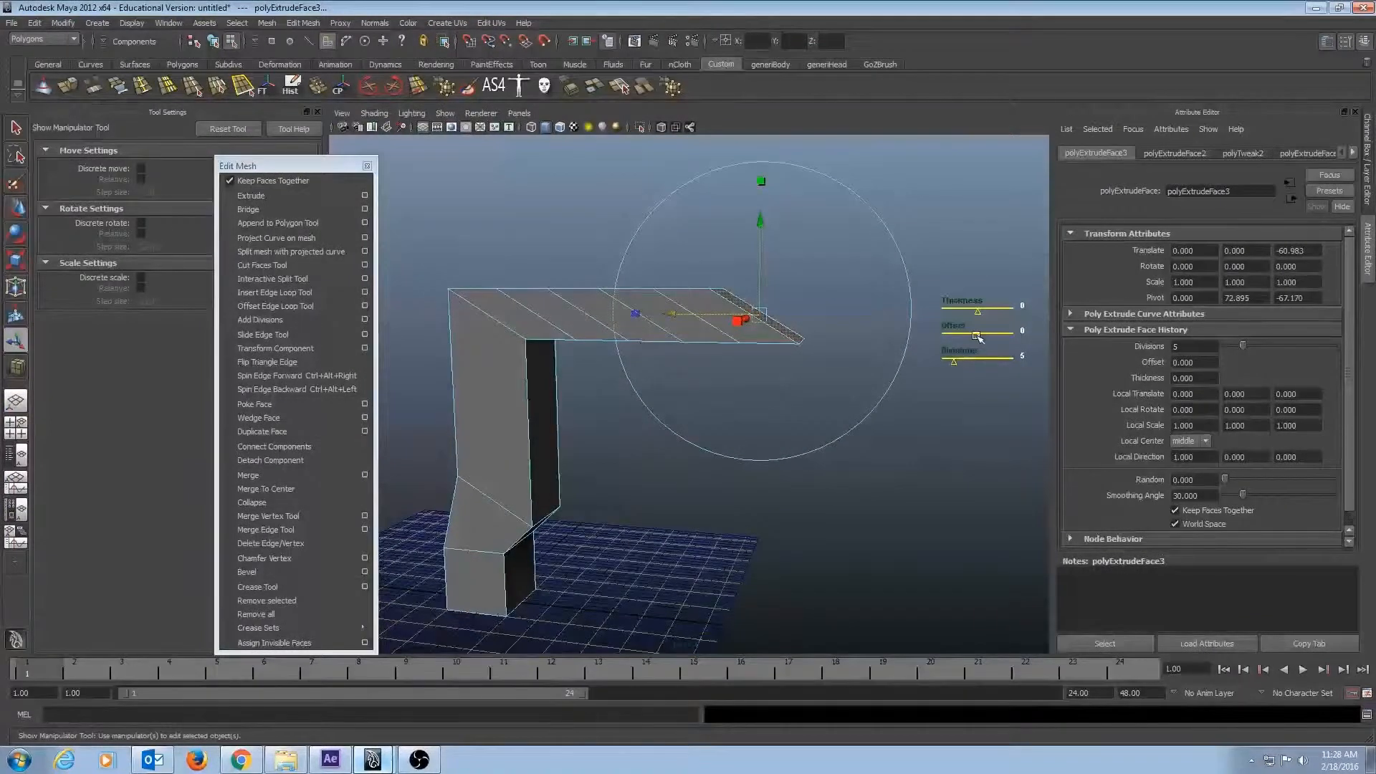
pyautogui.moveTo(976, 337)
pyautogui.mouseDown()
pyautogui.moveTo(995, 336)
pyautogui.moveTo(964, 332)
pyautogui.moveTo(977, 336)
pyautogui.moveTo(973, 314)
pyautogui.mouseUp()
pyautogui.keyDown('alt'); pyautogui.moveTo(957, 207); pyautogui.dragTo(856, 147); pyautogui.keyUp('alt')
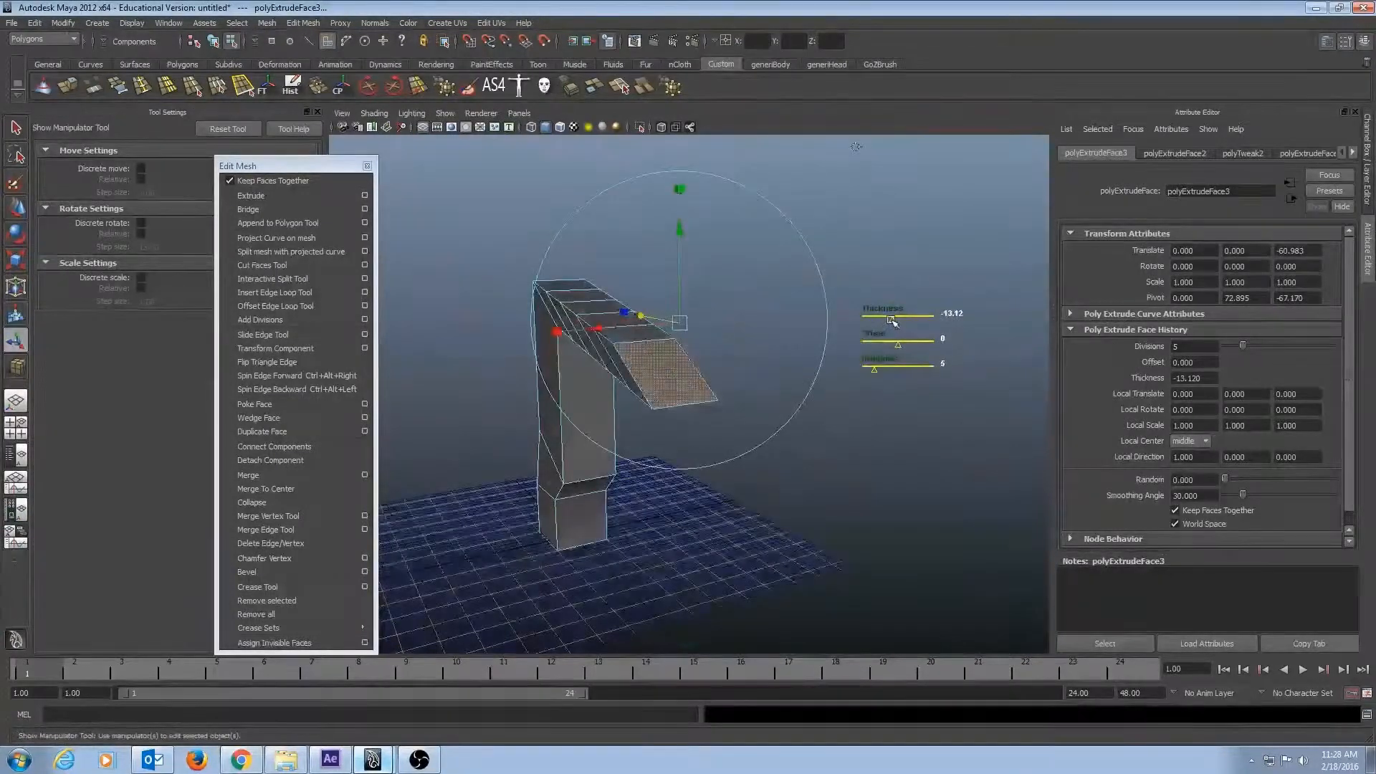
pyautogui.moveTo(892, 320); pyautogui.dragTo(942, 317)
pyautogui.keyDown('alt'); pyautogui.moveTo(833, 470); pyautogui.dragTo(782, 428); pyautogui.keyUp('alt')
pyautogui.hotkey('ctrl', 'z')
pyautogui.hotkey('ctrl', 'z')
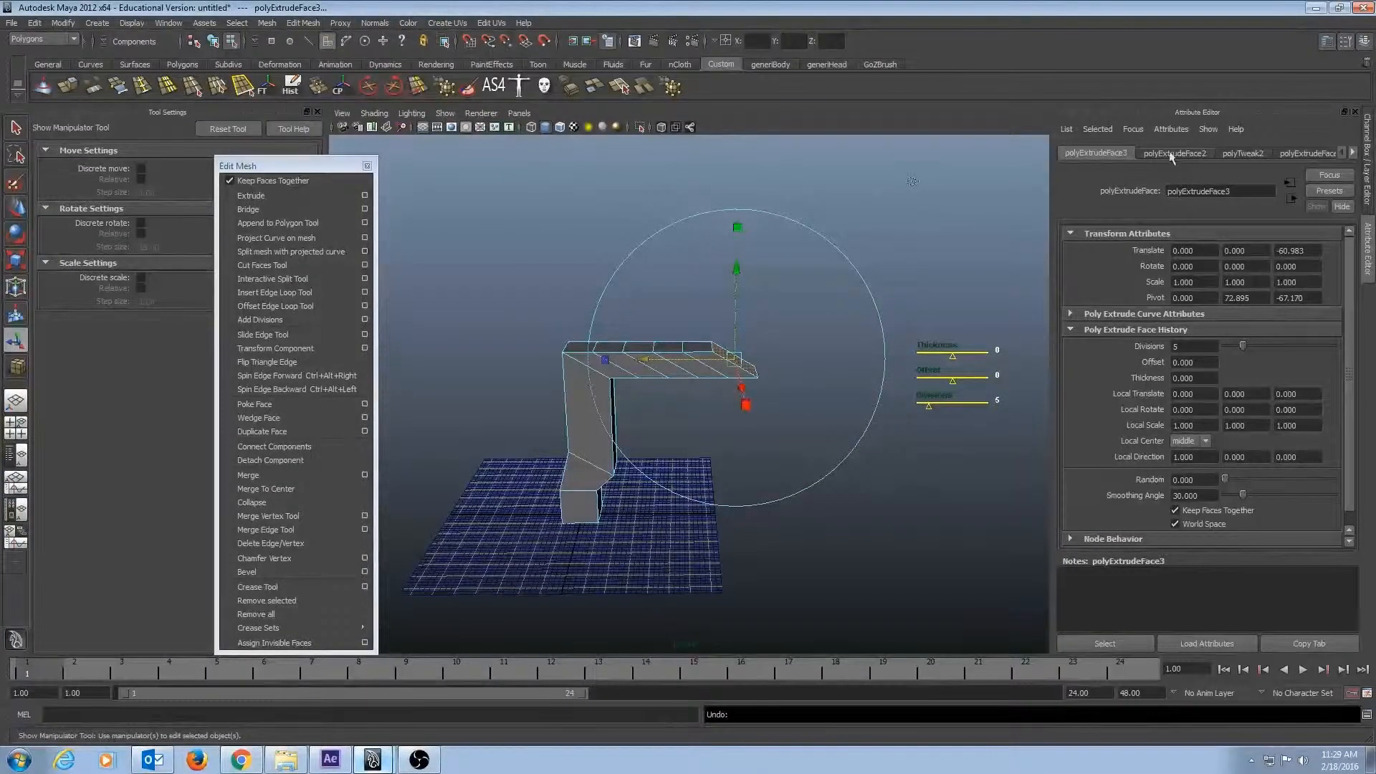
# Set the divisions of the vertical column's extrusion, polyExtrudeFace2, to 4 through the construction history.
pyautogui.click(1146, 152)
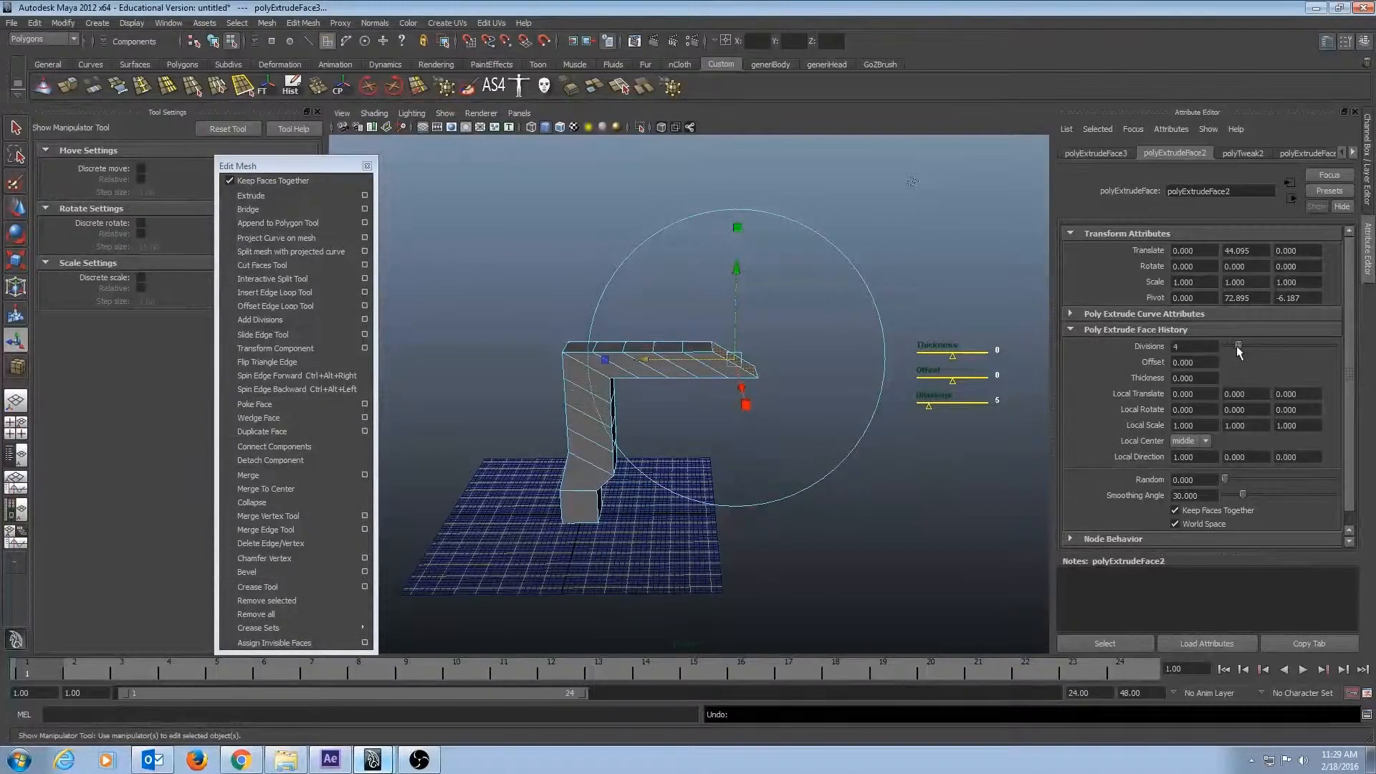
pyautogui.click(1227, 152)
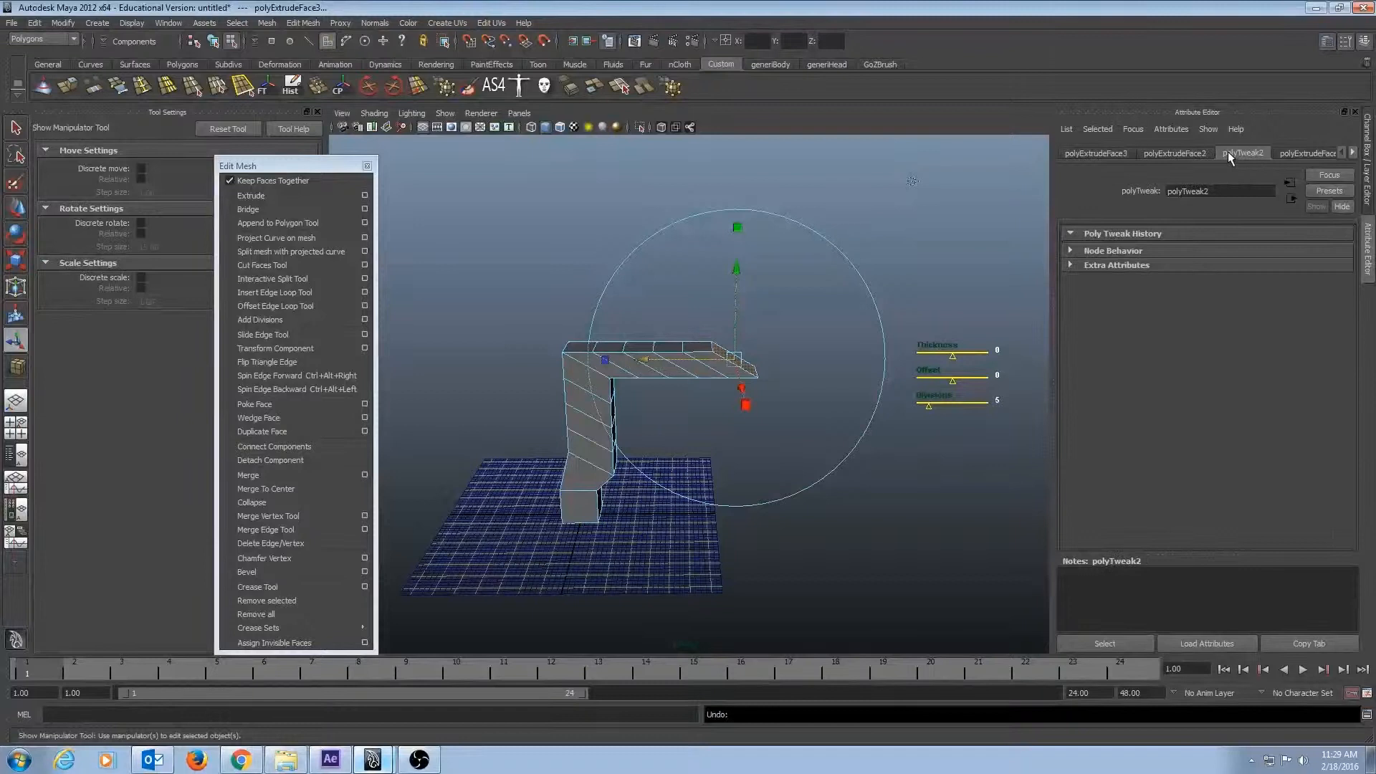
pyautogui.click(1174, 152)
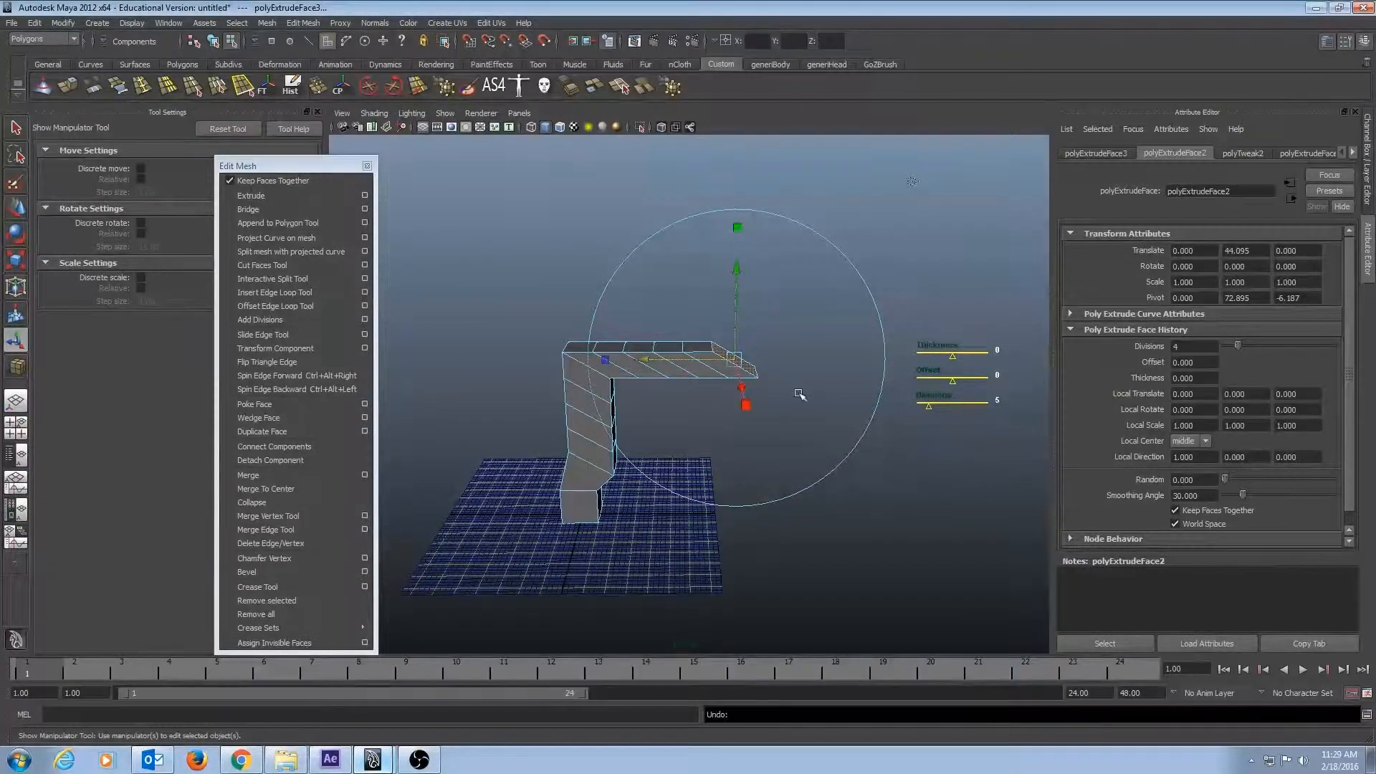
# Switch to edge selection and select the run of five edges along the far upper side of the horizontal arm.
pyautogui.keyDown('alt'); pyautogui.moveTo(872, 506); pyautogui.dragTo(620, 453); pyautogui.keyUp('alt')
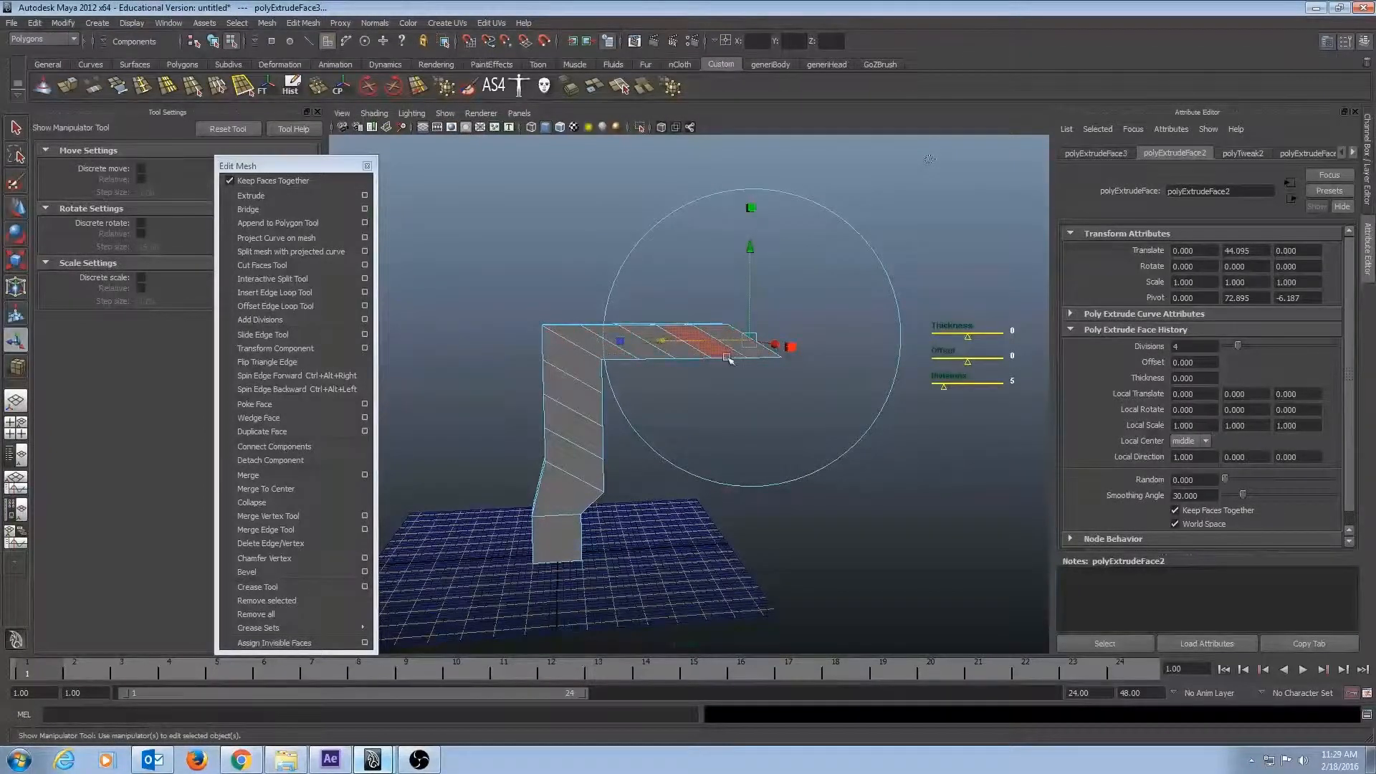
pyautogui.moveTo(665, 359)
pyautogui.keyDown('alt'); pyautogui.mouseDown()
pyautogui.moveTo(593, 383)
pyautogui.moveTo(645, 361)
pyautogui.mouseUp(); pyautogui.keyUp('alt')
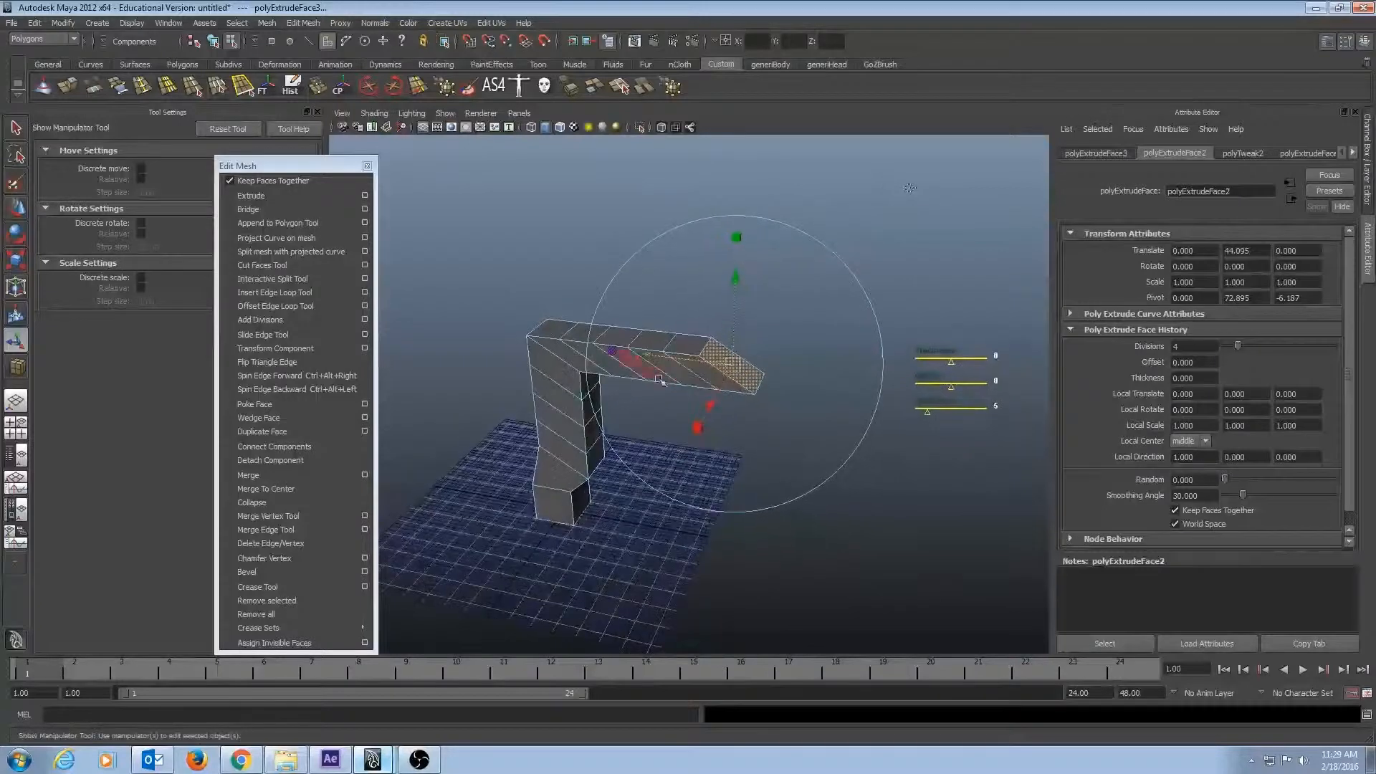
pyautogui.keyDown('alt'); pyautogui.moveTo(511, 301); pyautogui.dragTo(544, 322); pyautogui.keyUp('alt')
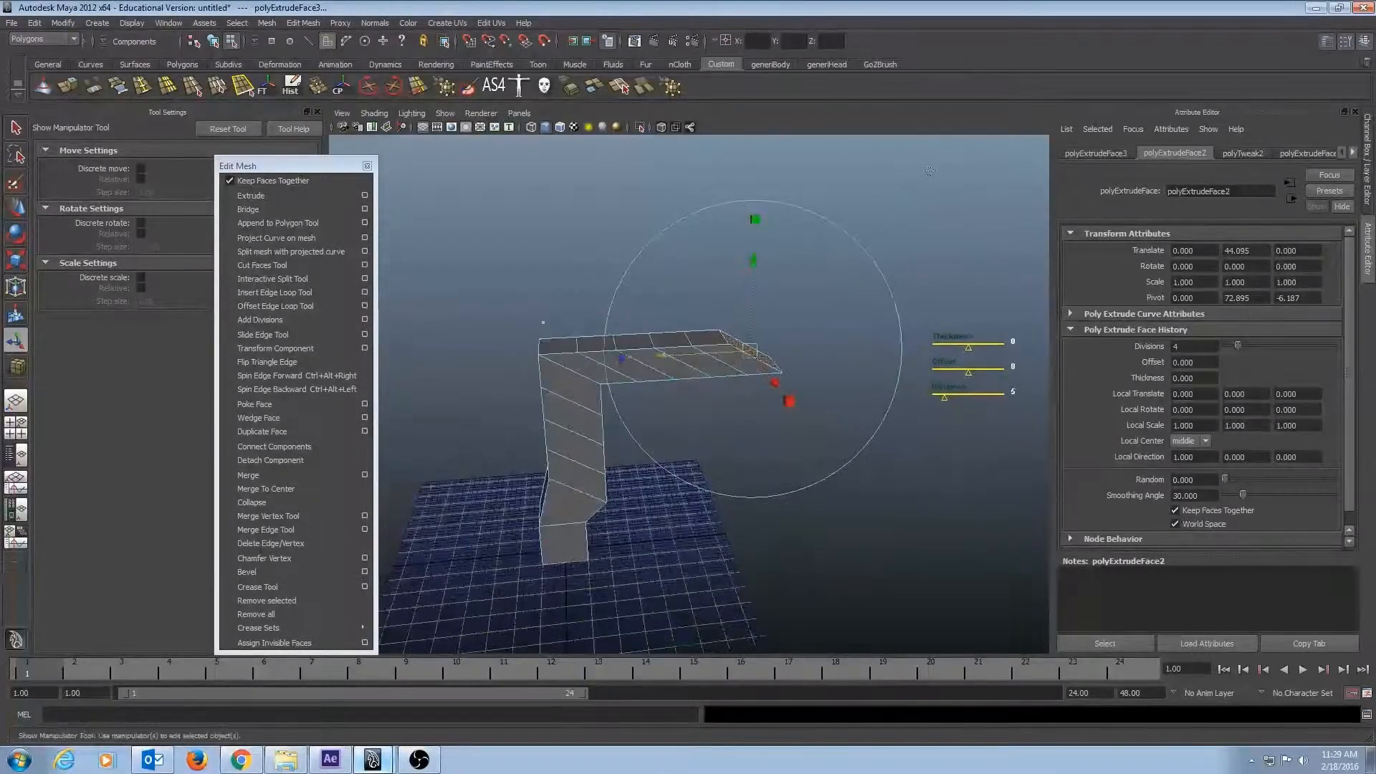
pyautogui.keyDown('alt'); pyautogui.moveTo(543, 322); pyautogui.dragTo(571, 335, button='right'); pyautogui.keyUp('alt')
pyautogui.keyDown('alt'); pyautogui.moveTo(572, 333); pyautogui.dragTo(595, 456, button='middle'); pyautogui.keyUp('alt')
pyautogui.keyDown('alt'); pyautogui.moveTo(595, 455); pyautogui.dragTo(683, 364); pyautogui.keyUp('alt')
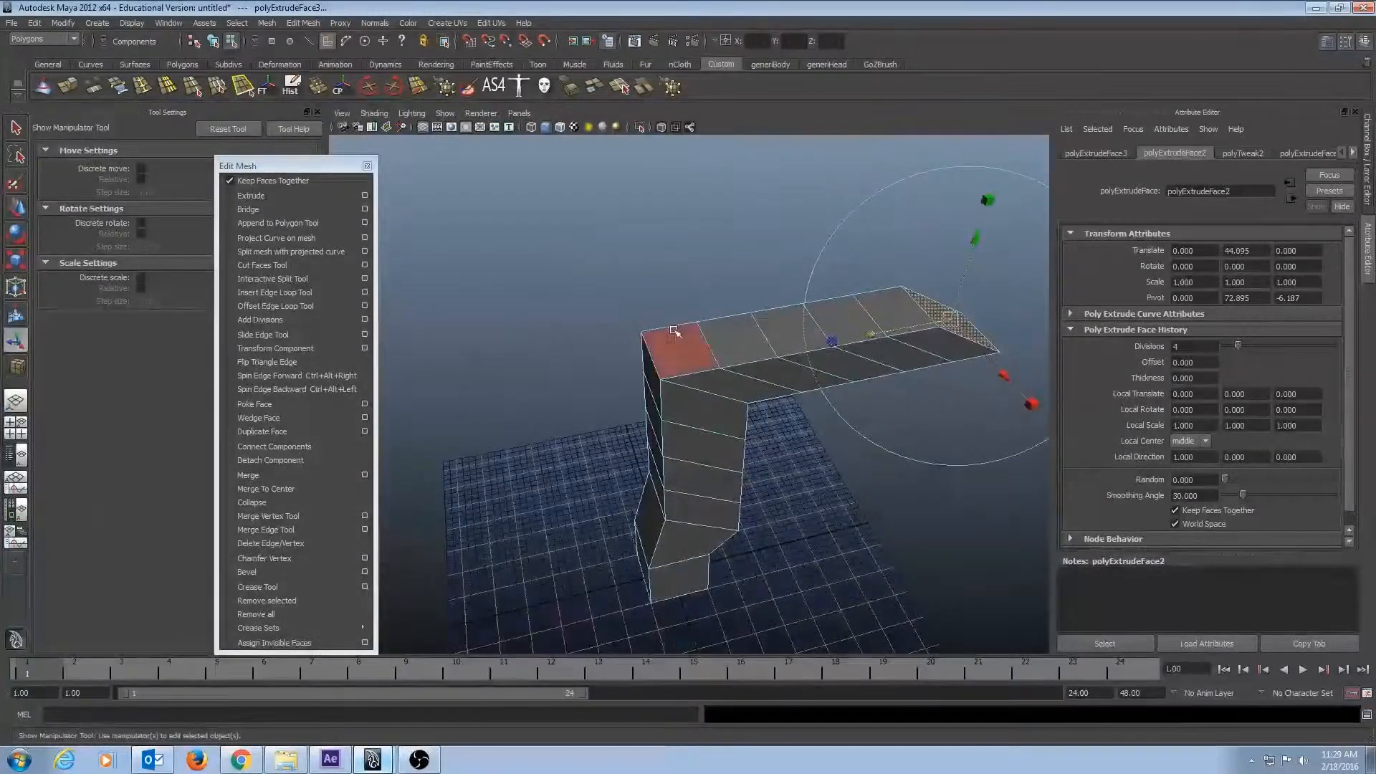
pyautogui.doubleClick(679, 325)
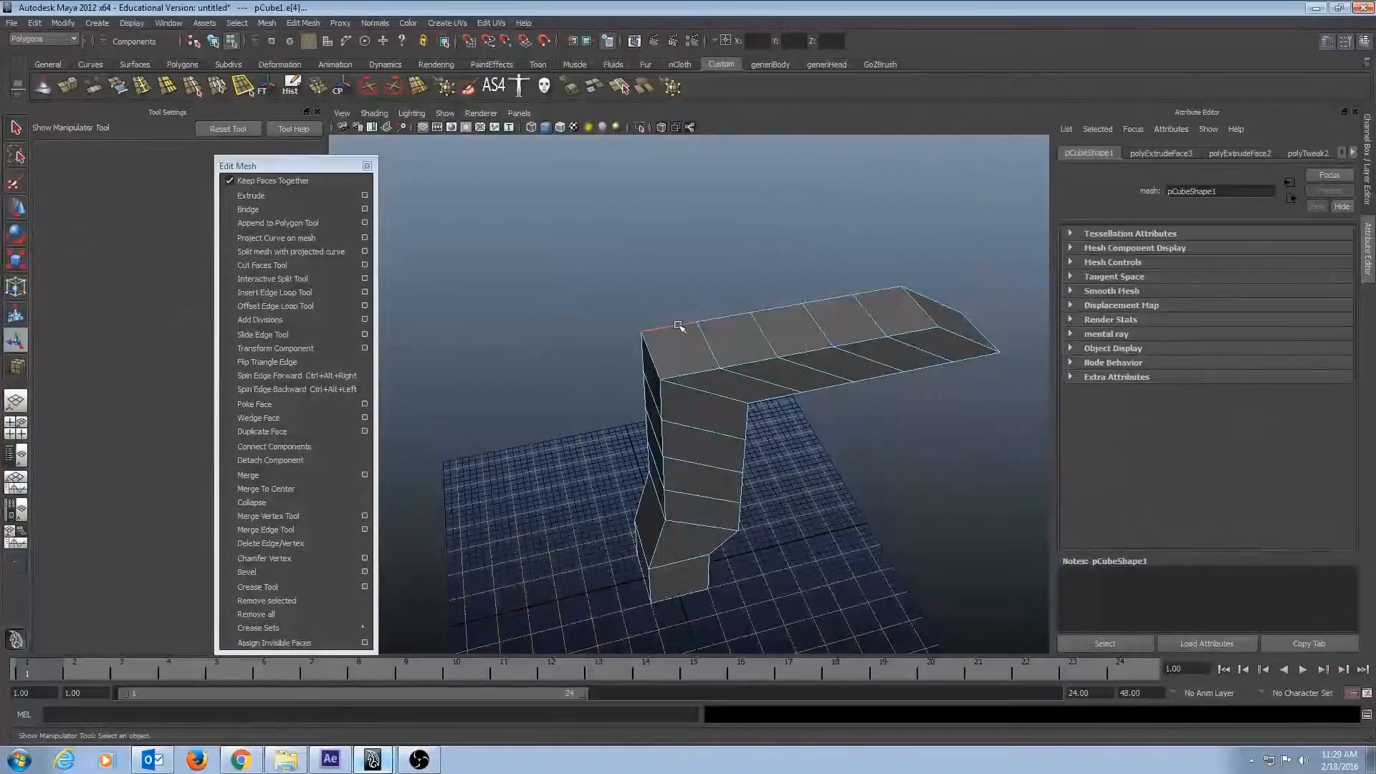
pyautogui.keyDown('alt'); pyautogui.moveTo(725, 369); pyautogui.dragTo(799, 351); pyautogui.keyUp('alt')
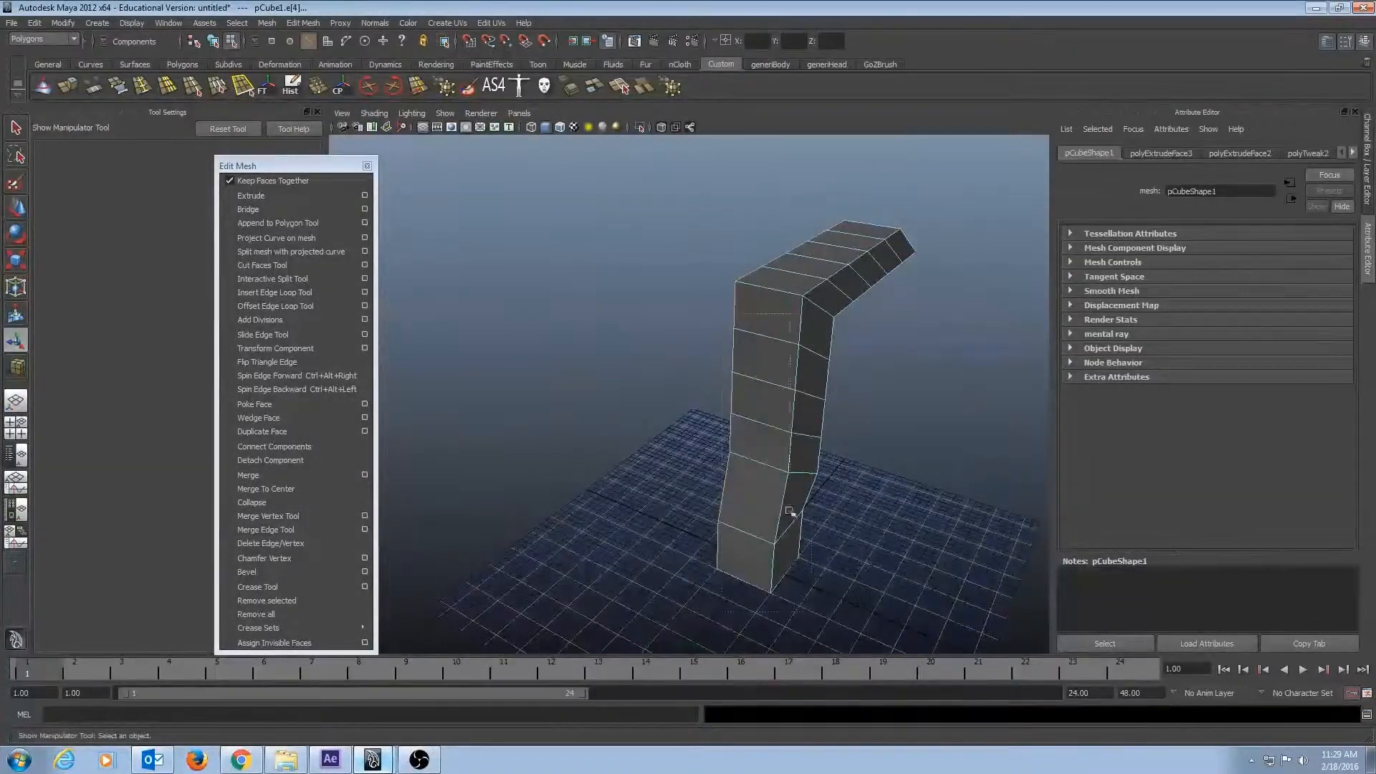
pyautogui.keyDown('alt'); pyautogui.moveTo(878, 678); pyautogui.dragTo(481, 303); pyautogui.keyUp('alt')
pyautogui.keyDown('alt'); pyautogui.moveTo(800, 411); pyautogui.dragTo(726, 359); pyautogui.keyUp('alt')
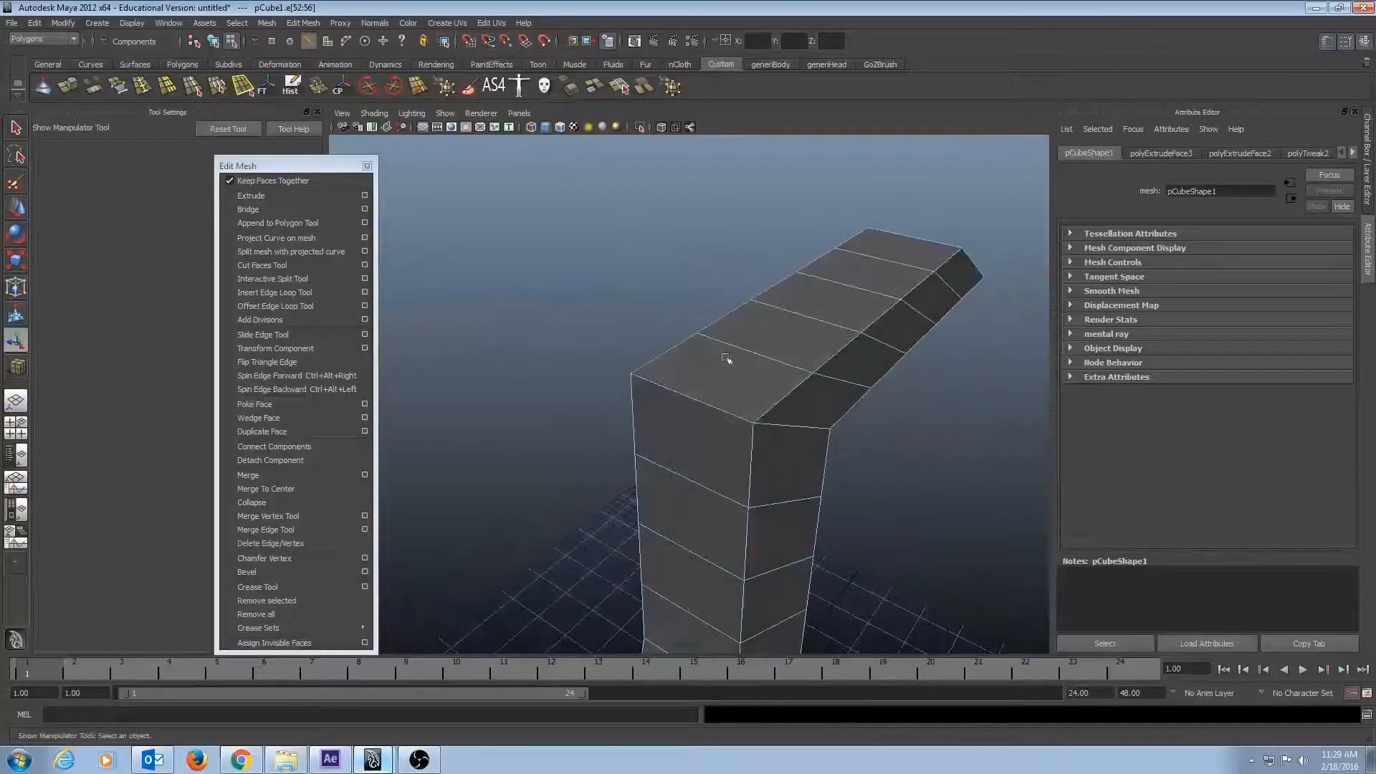
# Extrude the selected arm edges upward into a new surface, about 36.5 units along local Z.
pyautogui.keyDown('alt'); pyautogui.moveTo(864, 230); pyautogui.dragTo(807, 282); pyautogui.keyUp('alt')
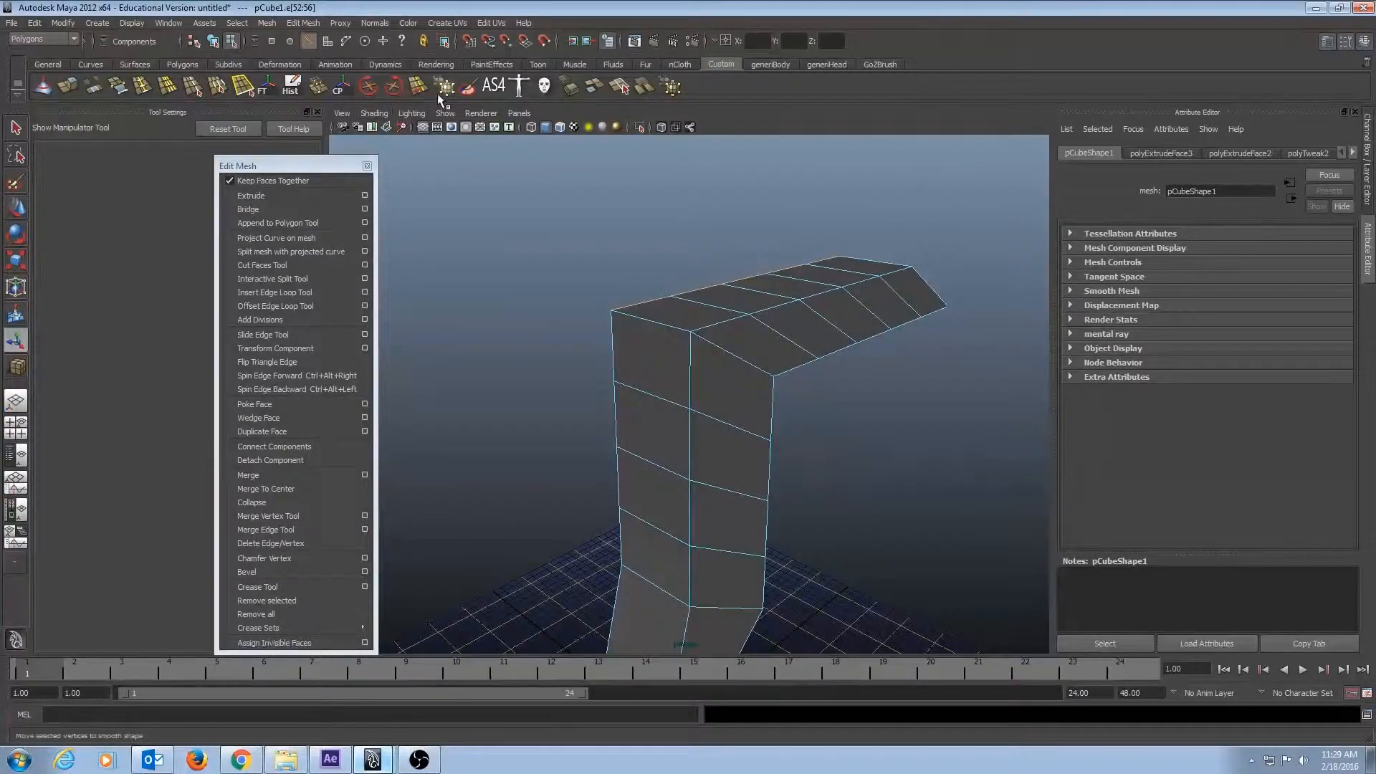
pyautogui.click(76, 88)
pyautogui.keyDown('alt'); pyautogui.moveTo(599, 221); pyautogui.dragTo(770, 263); pyautogui.keyUp('alt')
pyautogui.keyDown('alt'); pyautogui.moveTo(703, 330); pyautogui.dragTo(555, 136); pyautogui.keyUp('alt')
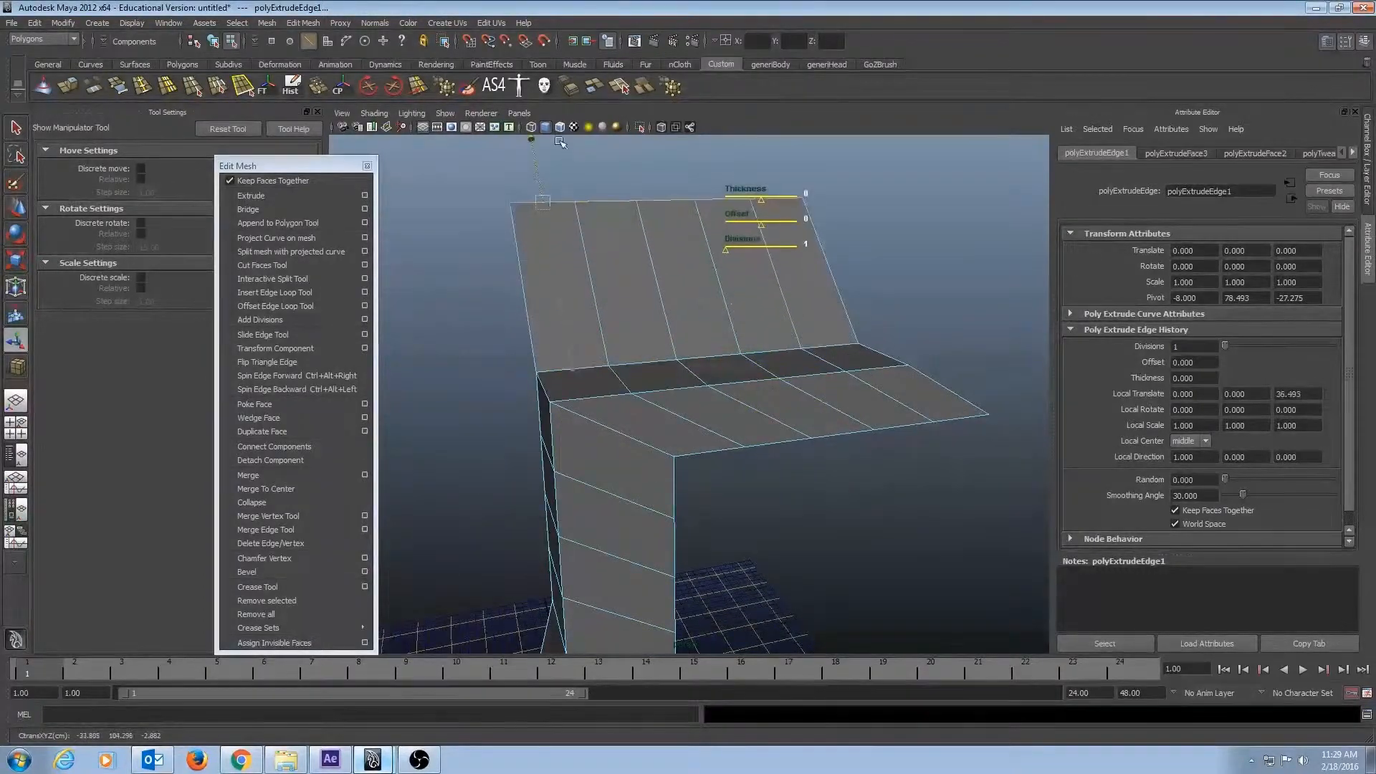
# Extrude the selected arm edges straight up about 27 units along world Y instead of the tilted local axis.
pyautogui.keyDown('alt'); pyautogui.moveTo(573, 323); pyautogui.dragTo(613, 306); pyautogui.keyUp('alt')
pyautogui.click(931, 191)
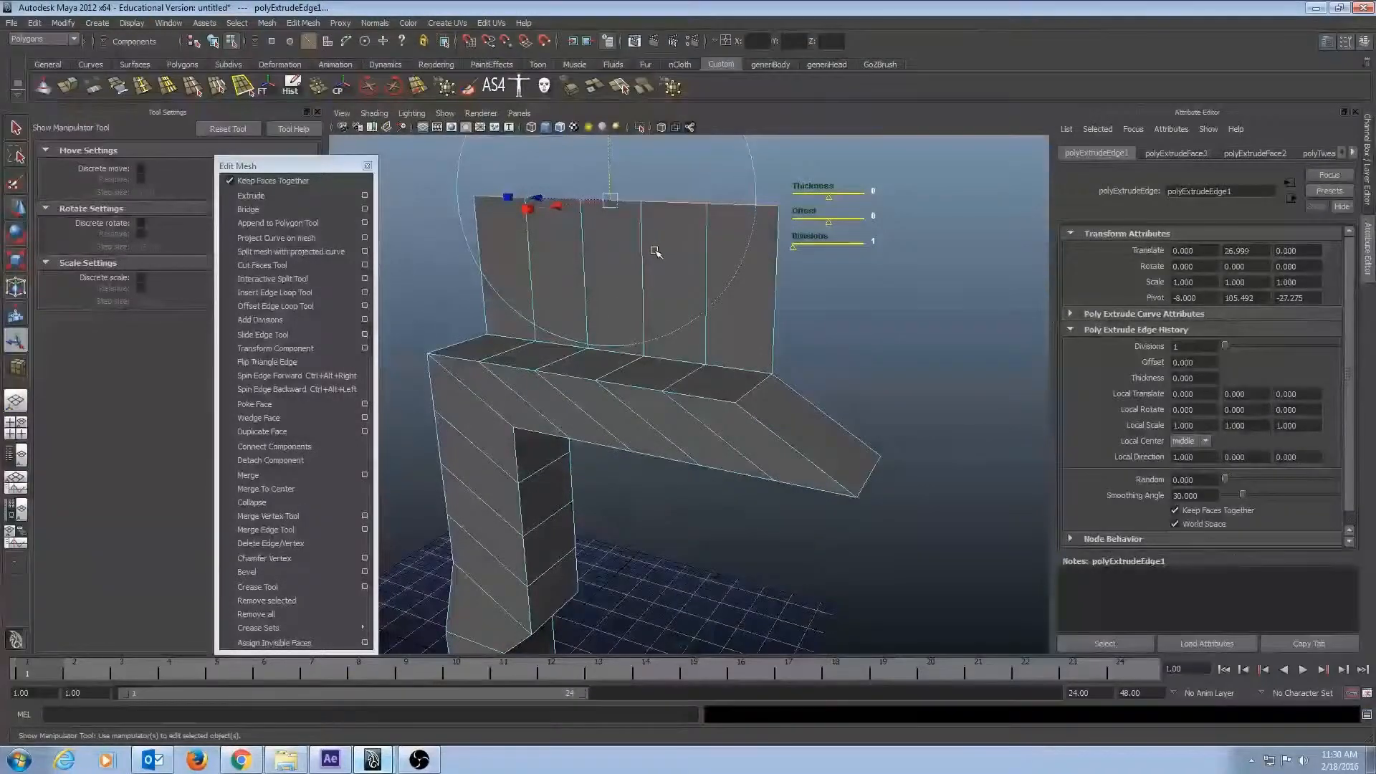
pyautogui.keyDown('alt'); pyautogui.moveTo(542, 386); pyautogui.dragTo(802, 432); pyautogui.keyUp('alt')
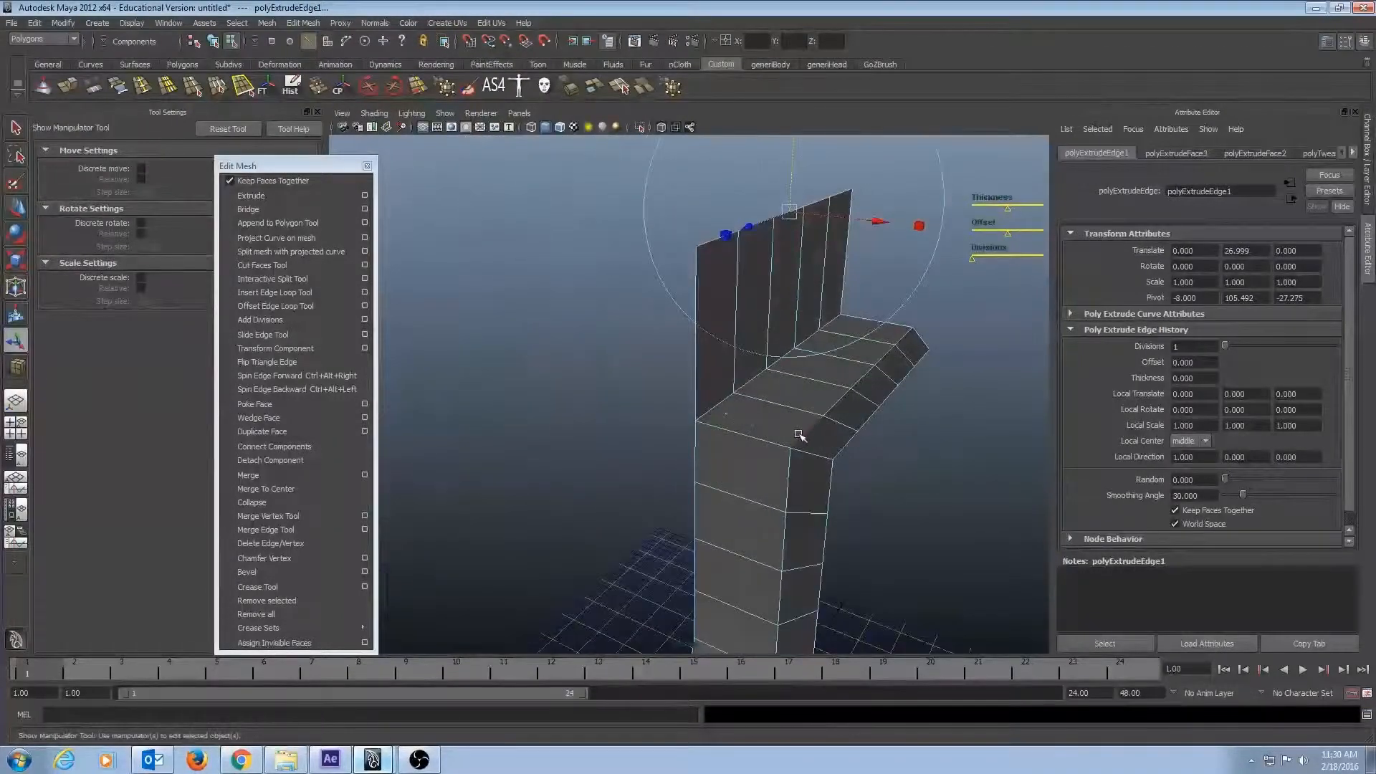
# Select the run of five edges along the near upper side of the horizontal arm.
pyautogui.click(817, 423)
pyautogui.press('q')
pyautogui.keyDown('shift'); pyautogui.click(843, 394); pyautogui.keyUp('shift')
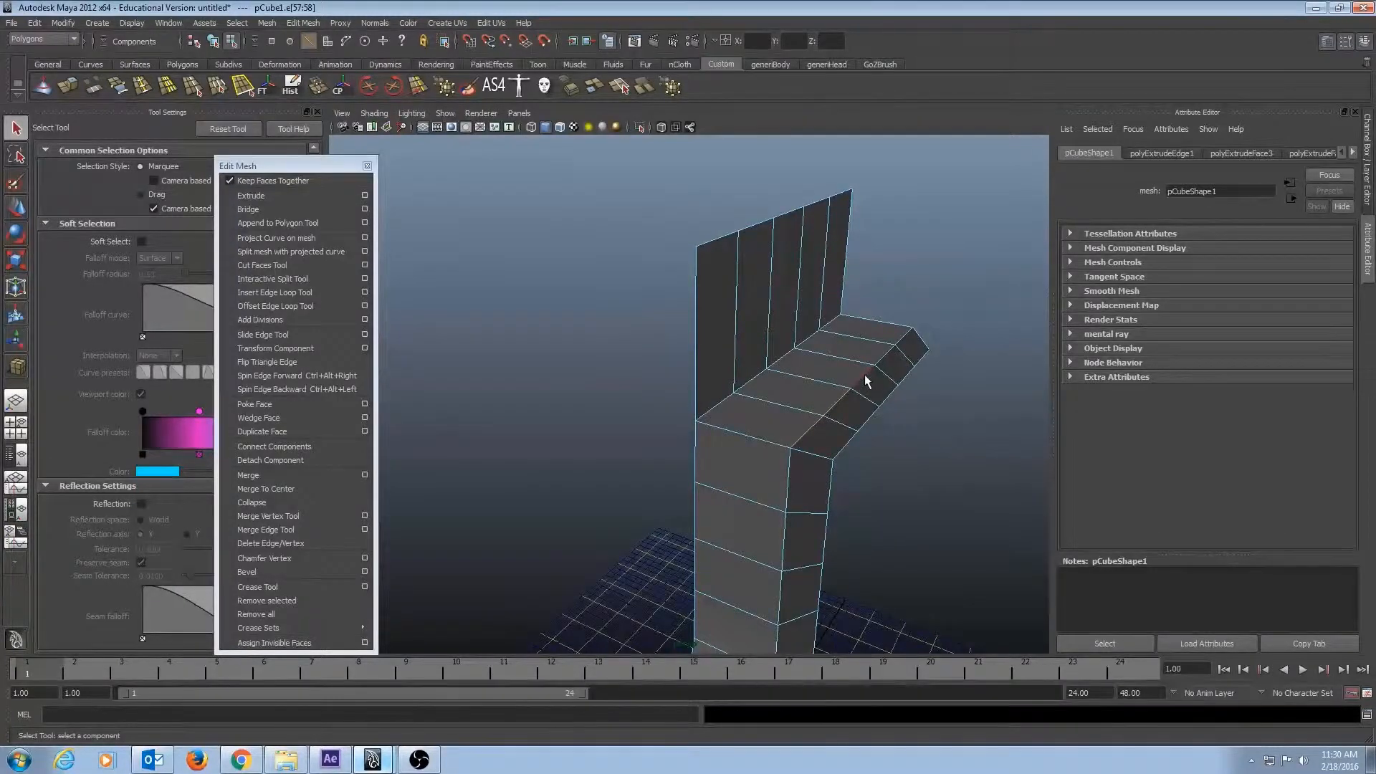
pyautogui.keyDown('alt'); pyautogui.moveTo(857, 433); pyautogui.dragTo(897, 423); pyautogui.keyUp('alt')
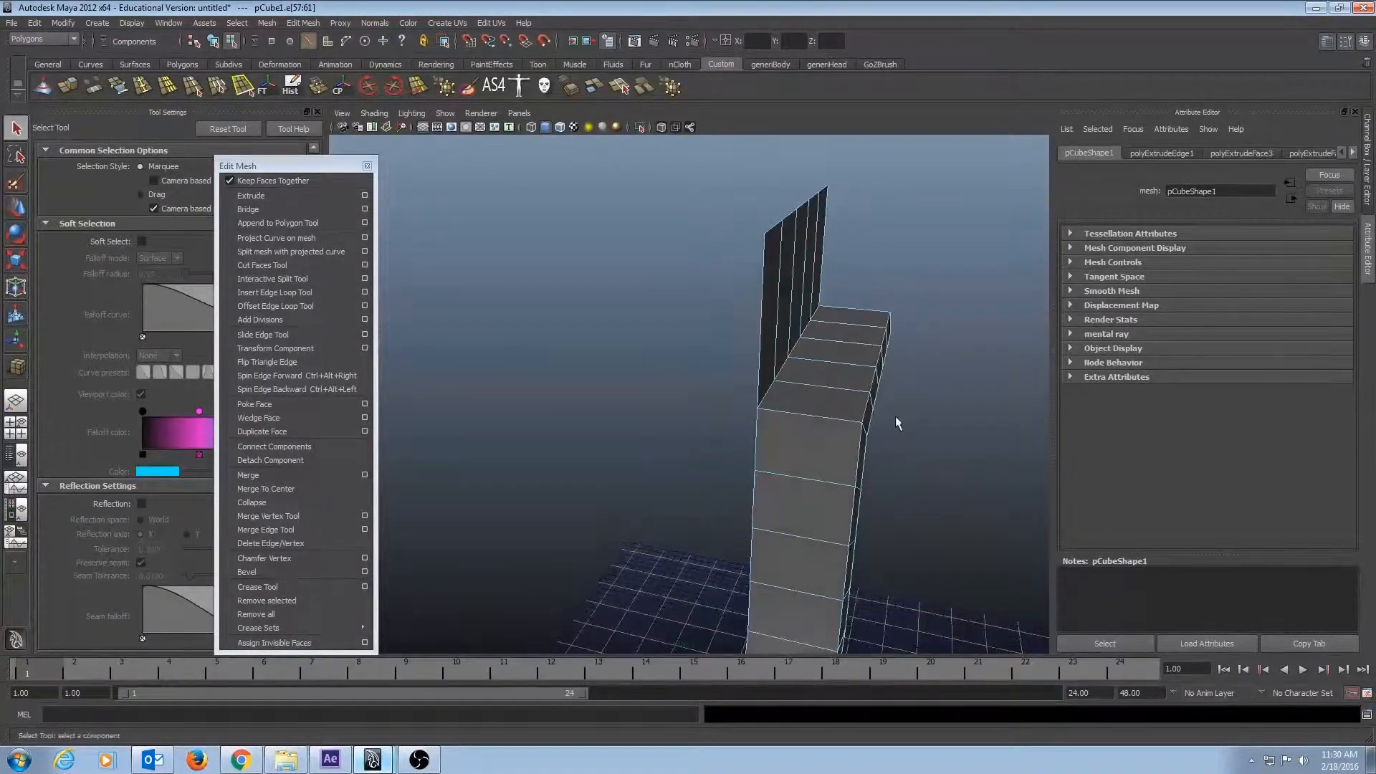
# Extrude the selected edges horizontally into a flat surface about 41.4 units along world X.
pyautogui.click(68, 87)
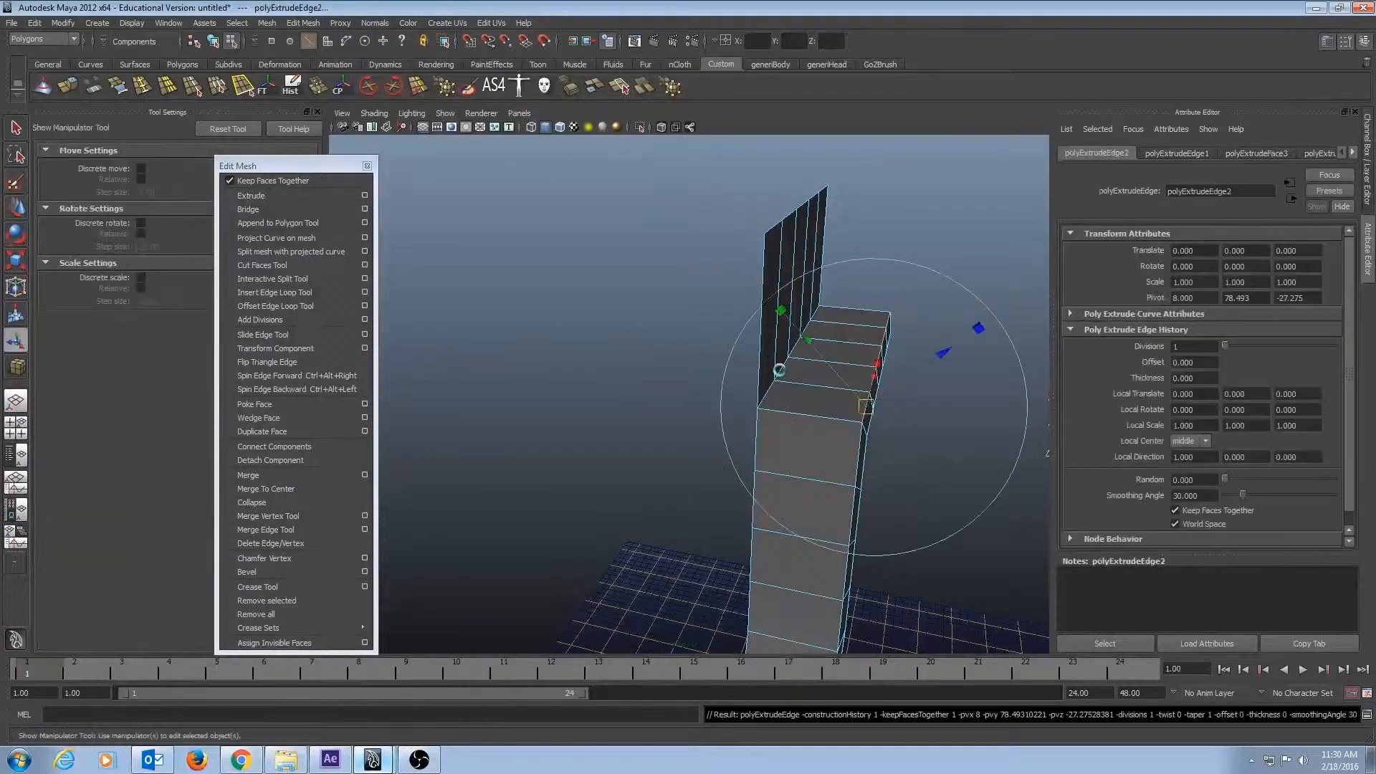
pyautogui.keyDown('alt'); pyautogui.moveTo(888, 237); pyautogui.dragTo(794, 235); pyautogui.keyUp('alt')
pyautogui.moveTo(790, 358); pyautogui.dragTo(669, 366)
# Switch to face selection and select the side faces running along the horizontal arm and down the vertical column.
pyautogui.press('q')
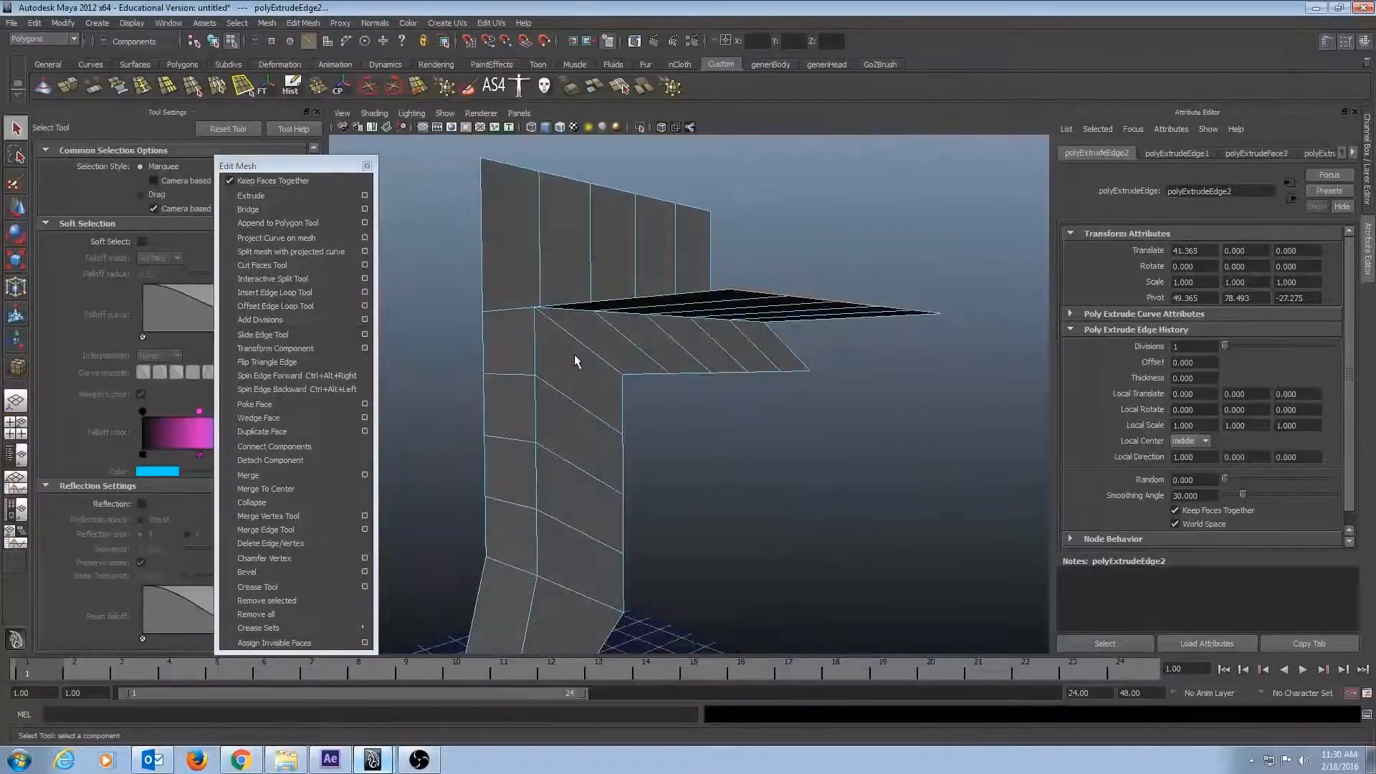
pyautogui.press('F11')
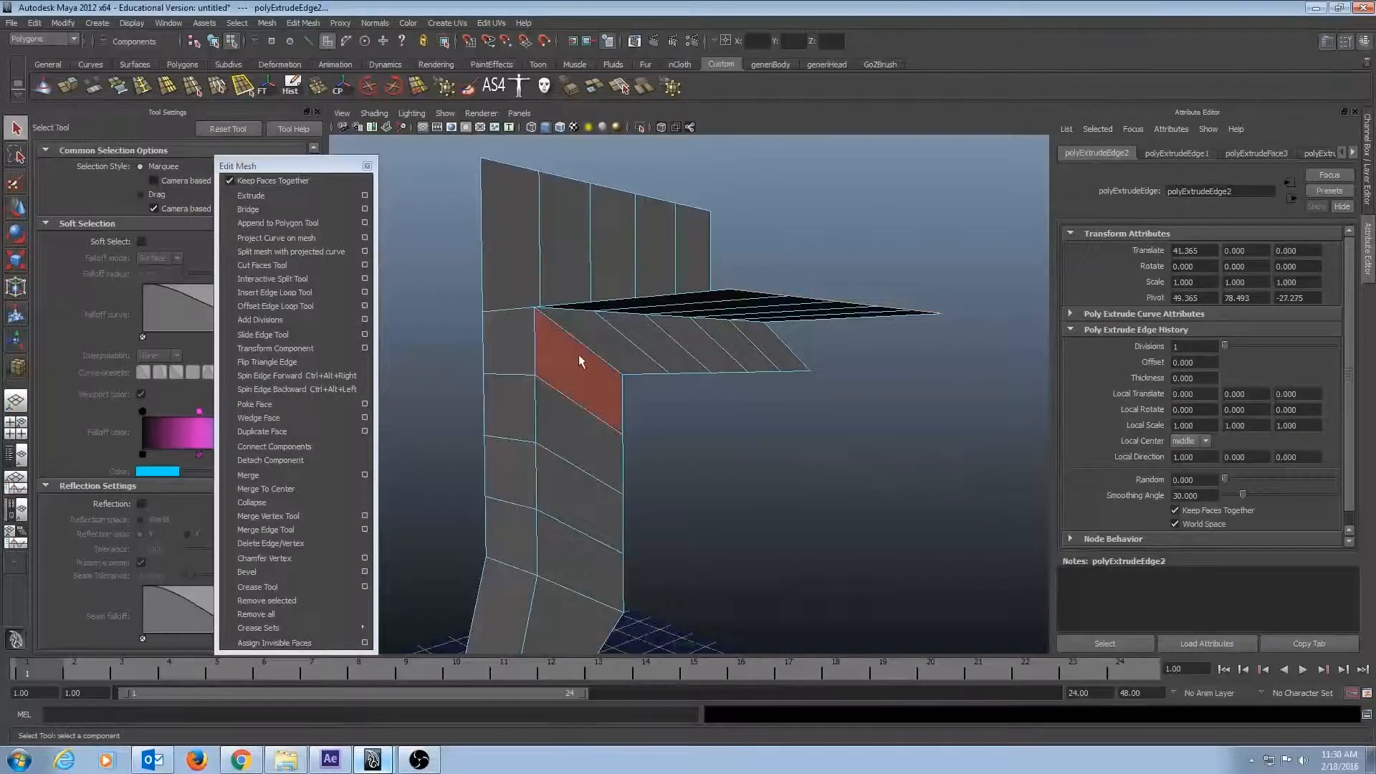
pyautogui.click(765, 349)
pyautogui.keyDown('shift'); pyautogui.click(747, 349); pyautogui.keyUp('shift')
pyautogui.keyDown('shift'); pyautogui.click(703, 342); pyautogui.keyUp('shift')
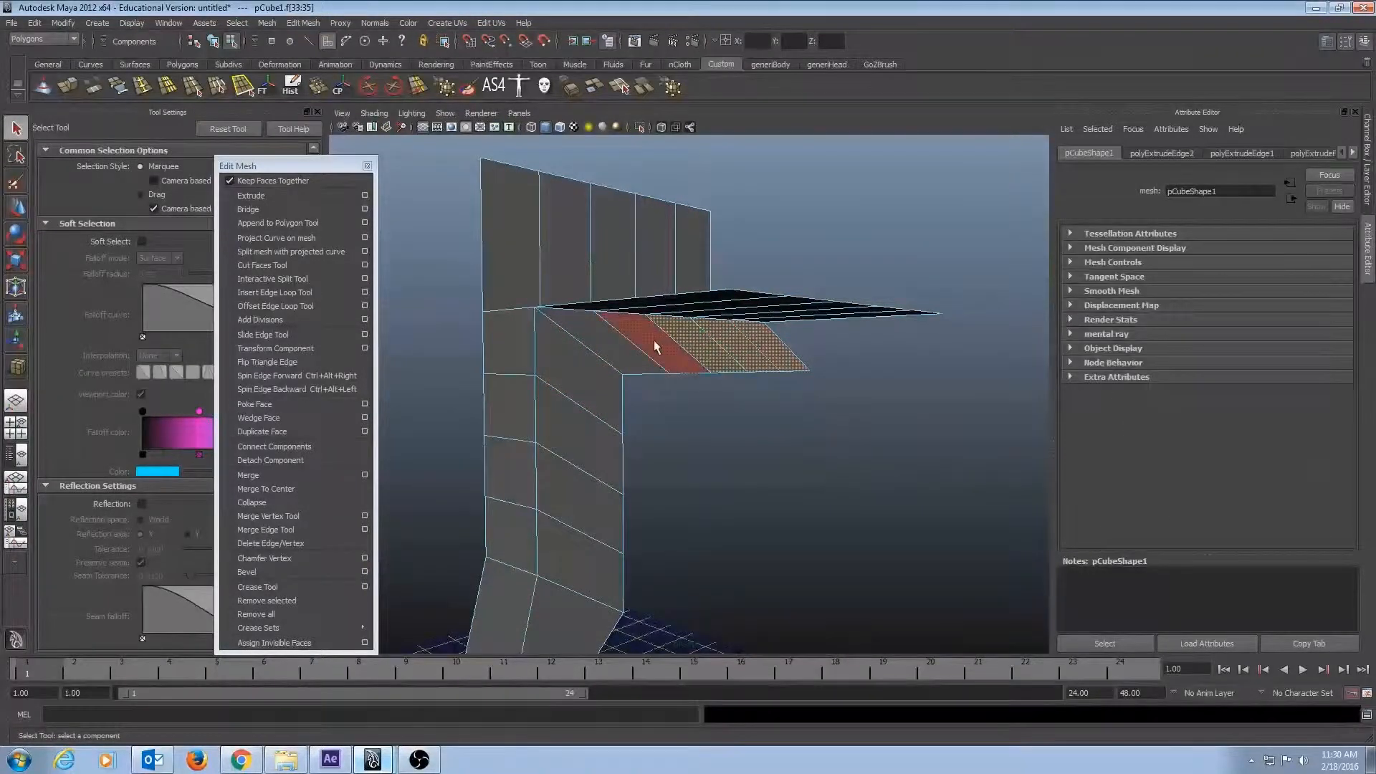
pyautogui.keyDown('shift'); pyautogui.click(653, 341); pyautogui.keyUp('shift')
pyautogui.keyDown('shift'); pyautogui.click(620, 353); pyautogui.keyUp('shift')
pyautogui.keyDown('shift'); pyautogui.click(598, 456); pyautogui.keyUp('shift')
pyautogui.keyDown('shift'); pyautogui.click(594, 516); pyautogui.keyUp('shift')
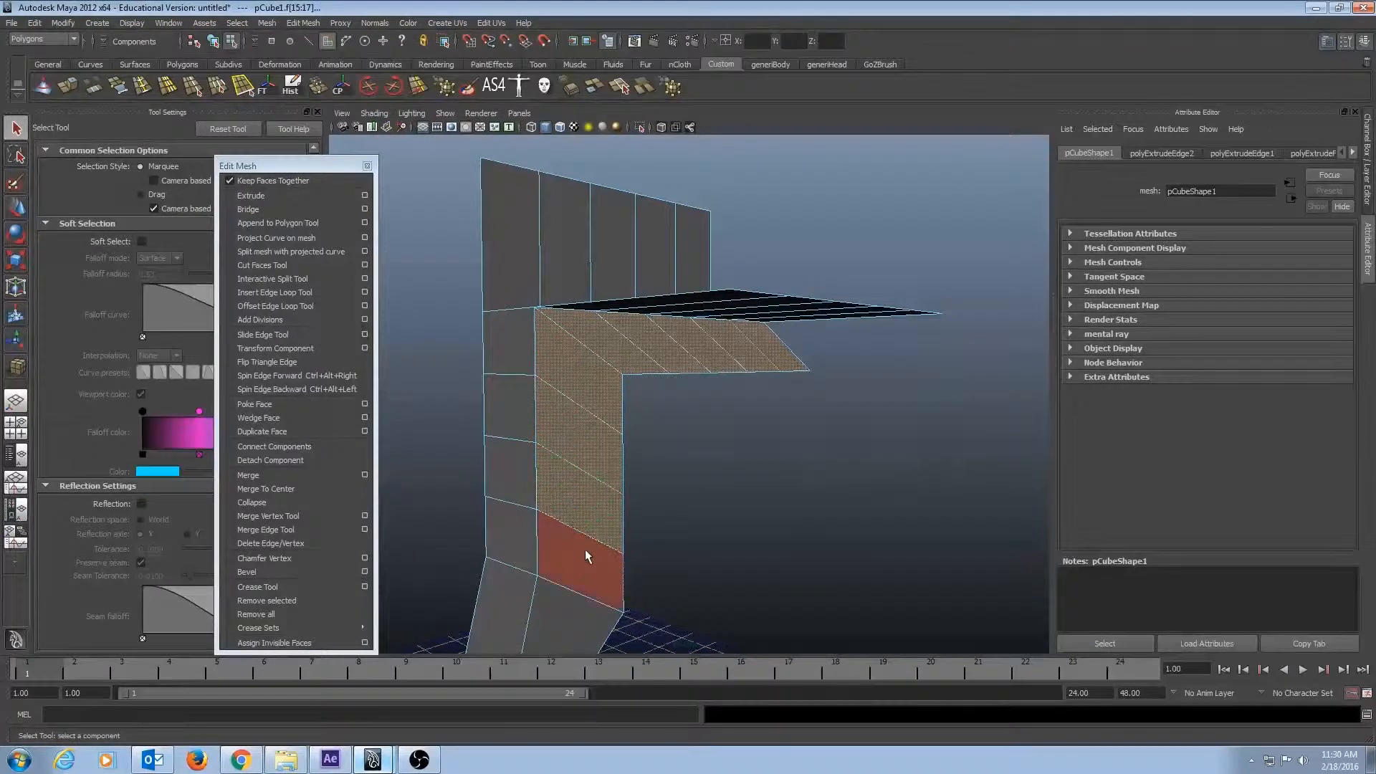
pyautogui.keyDown('shift'); pyautogui.click(590, 555); pyautogui.keyUp('shift')
pyautogui.keyDown('alt'); pyautogui.moveTo(707, 577); pyautogui.dragTo(753, 458); pyautogui.keyUp('alt')
pyautogui.keyDown('alt'); pyautogui.moveTo(752, 458); pyautogui.dragTo(723, 527, button='middle'); pyautogui.keyUp('alt')
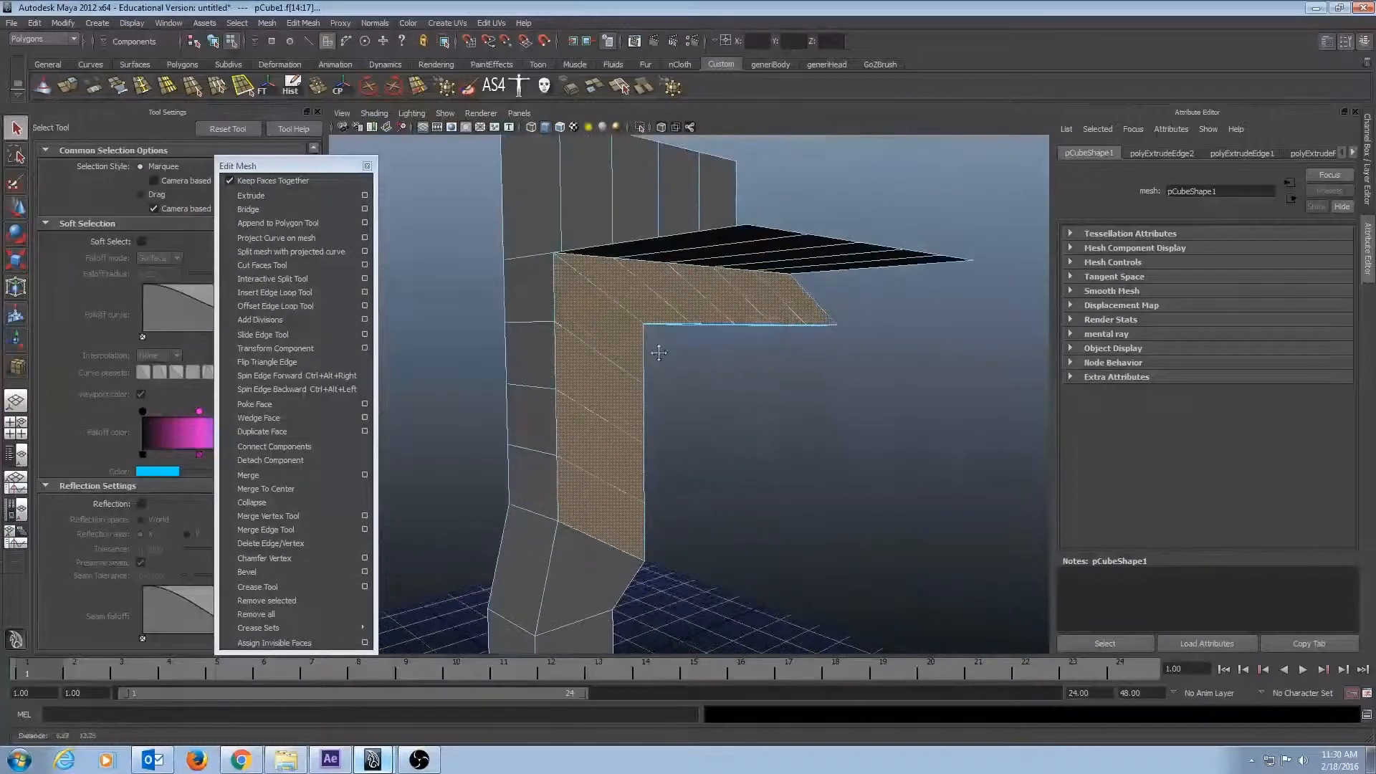
# Extrude the selected arm and column faces outward along X so they extend beneath the flat surface.
pyautogui.click(69, 86)
pyautogui.keyDown('alt'); pyautogui.moveTo(784, 459); pyautogui.dragTo(900, 429); pyautogui.keyUp('alt')
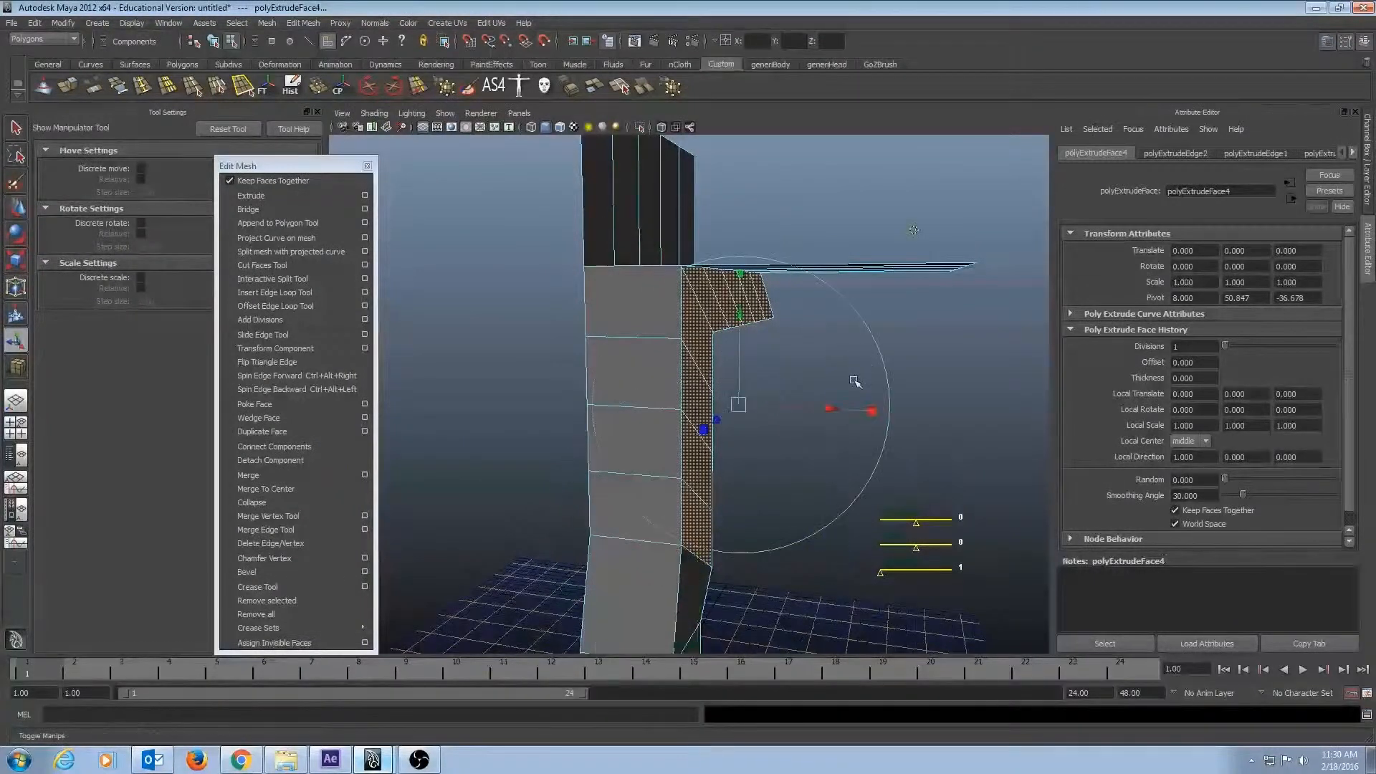
pyautogui.moveTo(857, 387); pyautogui.dragTo(1057, 453)
pyautogui.keyDown('alt'); pyautogui.moveTo(988, 378); pyautogui.dragTo(891, 393, button='middle'); pyautogui.keyUp('alt')
pyautogui.keyDown('alt'); pyautogui.moveTo(891, 393); pyautogui.dragTo(851, 411); pyautogui.keyUp('alt')
pyautogui.click(962, 329)
# Try moving the nearest face of the flat surface up about 11.76 units along Y, and undo the move.
pyautogui.keyDown('alt'); pyautogui.moveTo(781, 318); pyautogui.dragTo(761, 313, button='right'); pyautogui.keyUp('alt')
pyautogui.keyDown('alt'); pyautogui.moveTo(761, 314); pyautogui.dragTo(842, 384); pyautogui.keyUp('alt')
pyautogui.click(839, 372)
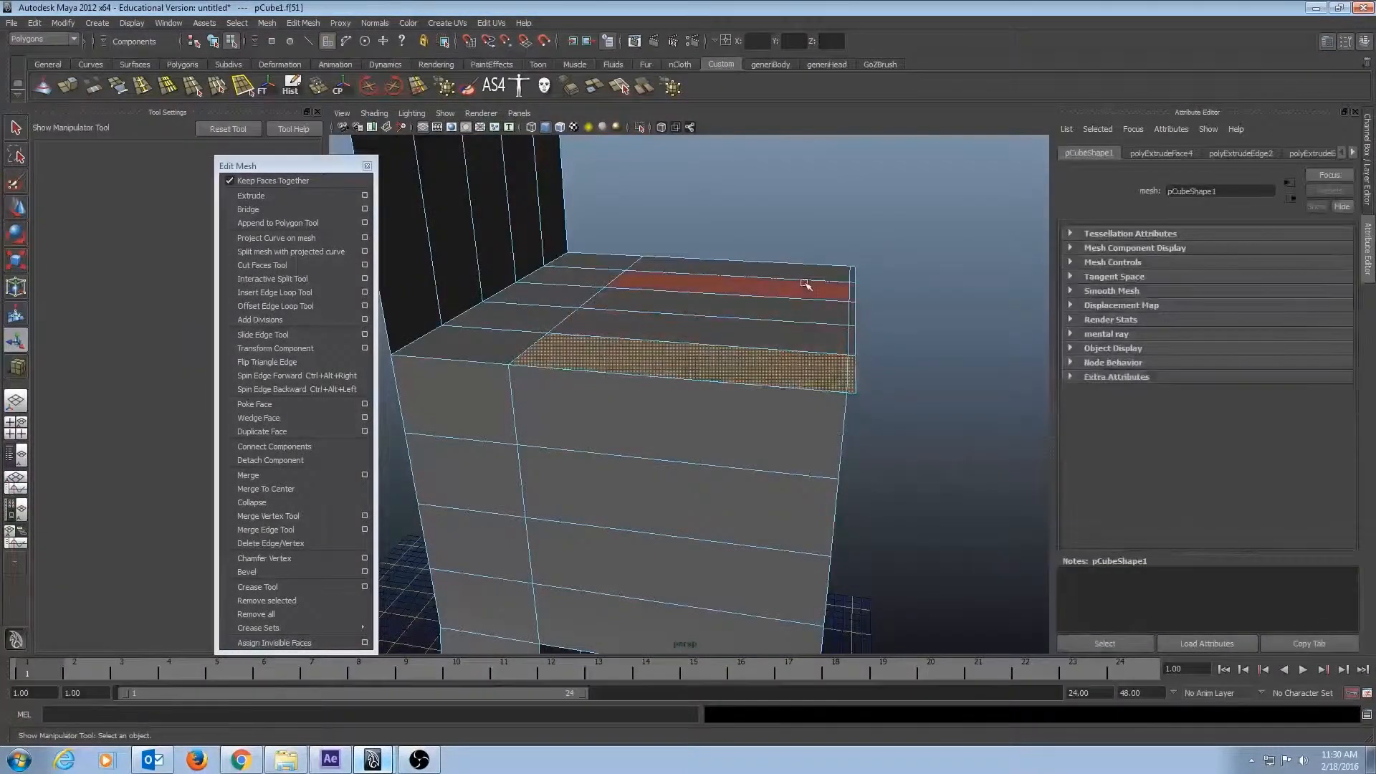
pyautogui.press('w')
pyautogui.keyDown('alt'); pyautogui.moveTo(681, 179); pyautogui.dragTo(838, 450); pyautogui.keyUp('alt')
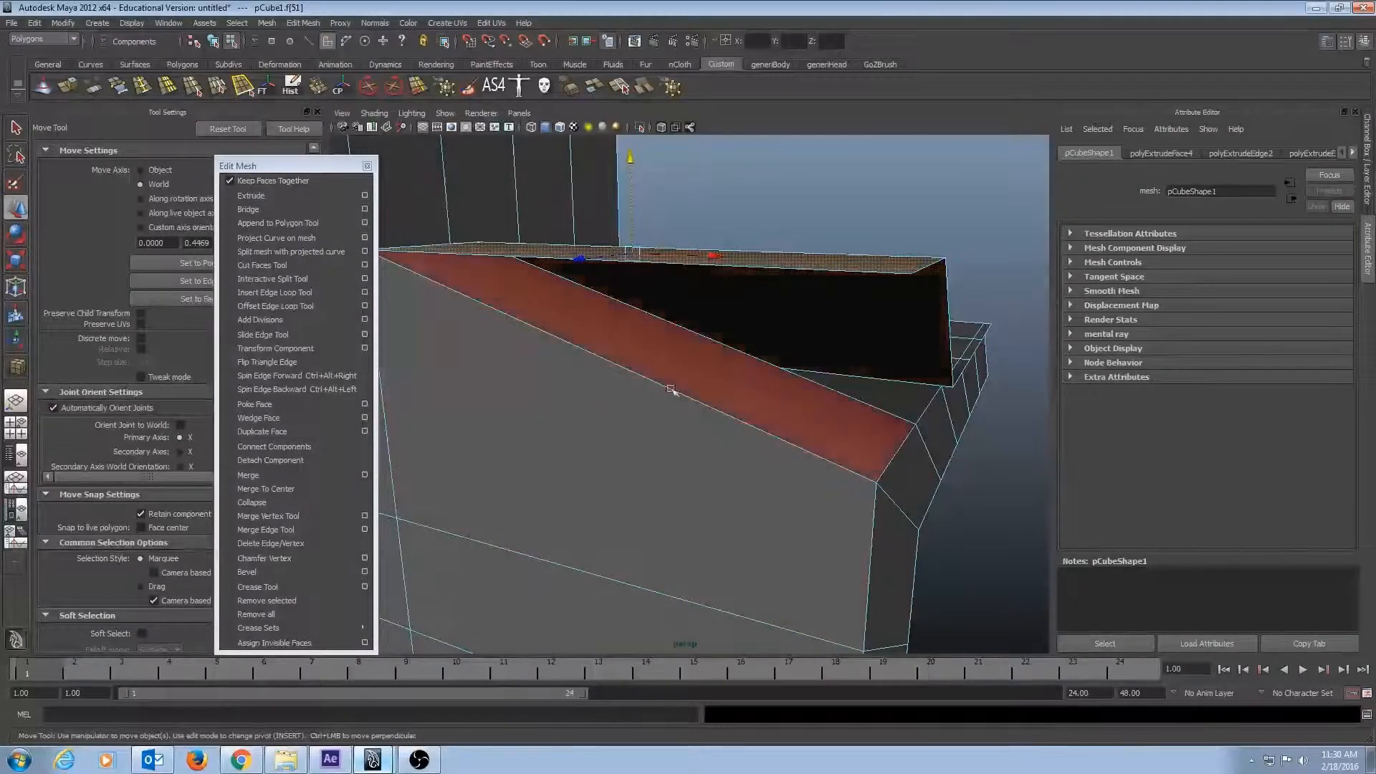
pyautogui.moveTo(673, 390)
pyautogui.keyDown('alt'); pyautogui.mouseDown()
pyautogui.moveTo(670, 372)
pyautogui.moveTo(690, 387)
pyautogui.mouseUp(); pyautogui.keyUp('alt')
pyautogui.keyDown('alt'); pyautogui.moveTo(691, 387); pyautogui.dragTo(566, 383, button='right'); pyautogui.keyUp('alt')
pyautogui.hotkey('ctrl', 'z')
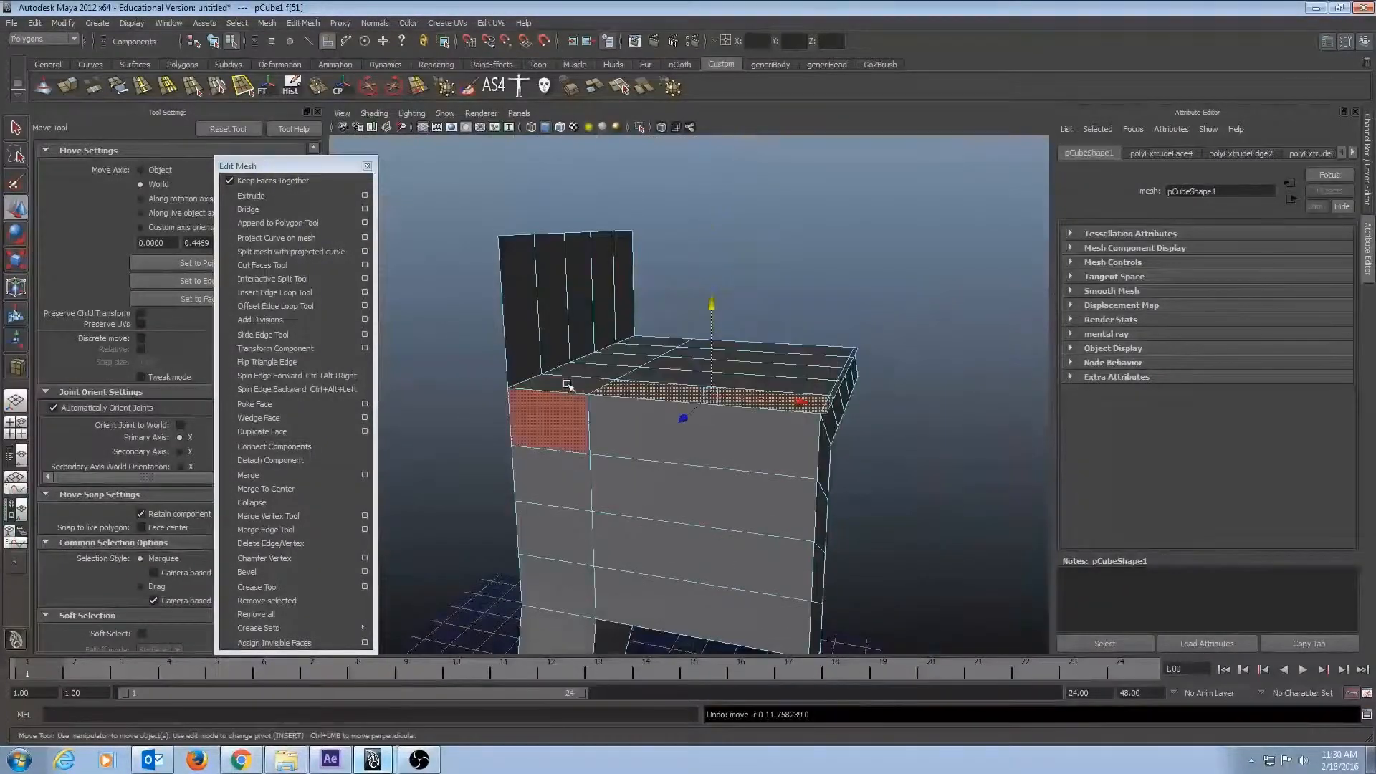
# Select all five faces of the flat surface extruded from the arm's upper edges.
pyautogui.keyDown('alt'); pyautogui.moveTo(794, 391); pyautogui.dragTo(880, 440); pyautogui.keyUp('alt')
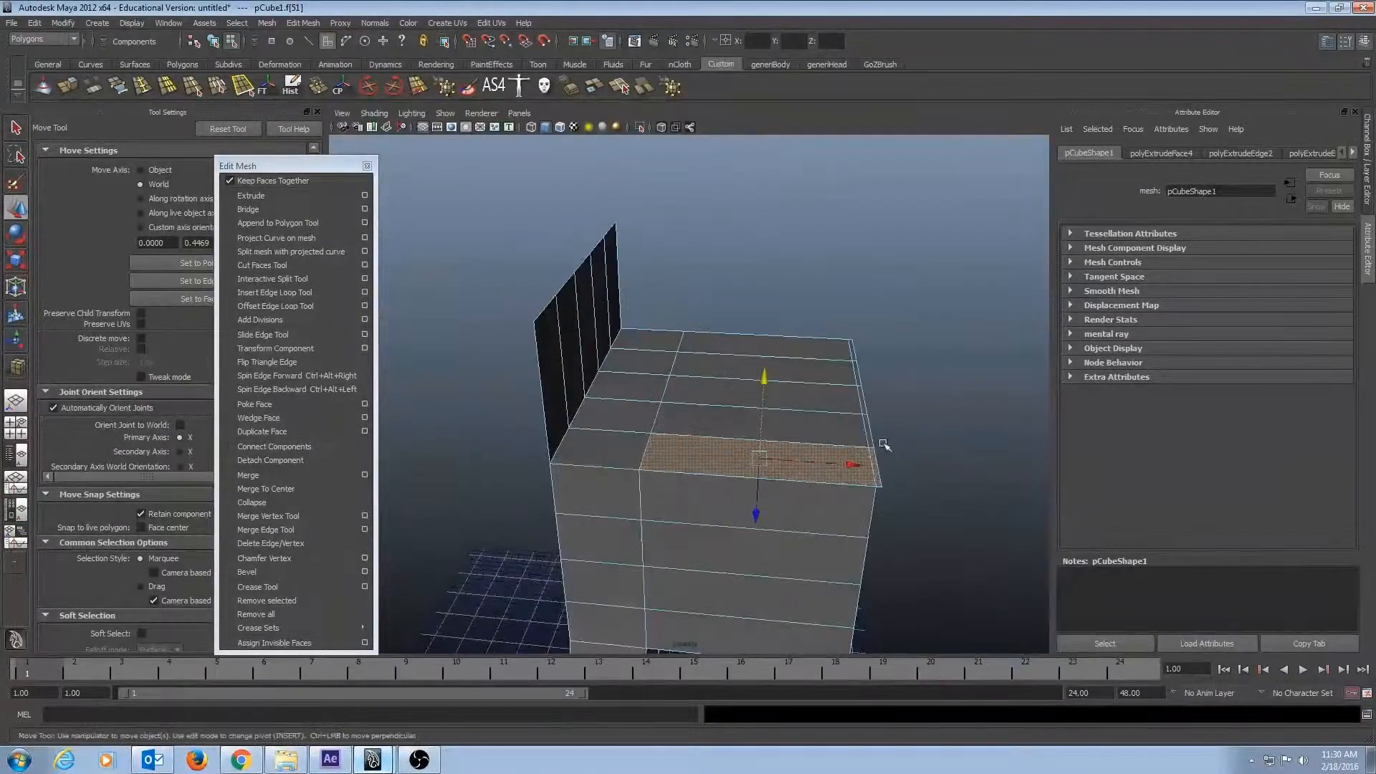
pyautogui.keyDown('shift'); pyautogui.click(870, 430); pyautogui.keyUp('shift')
pyautogui.keyDown('shift'); pyautogui.click(862, 397); pyautogui.keyUp('shift')
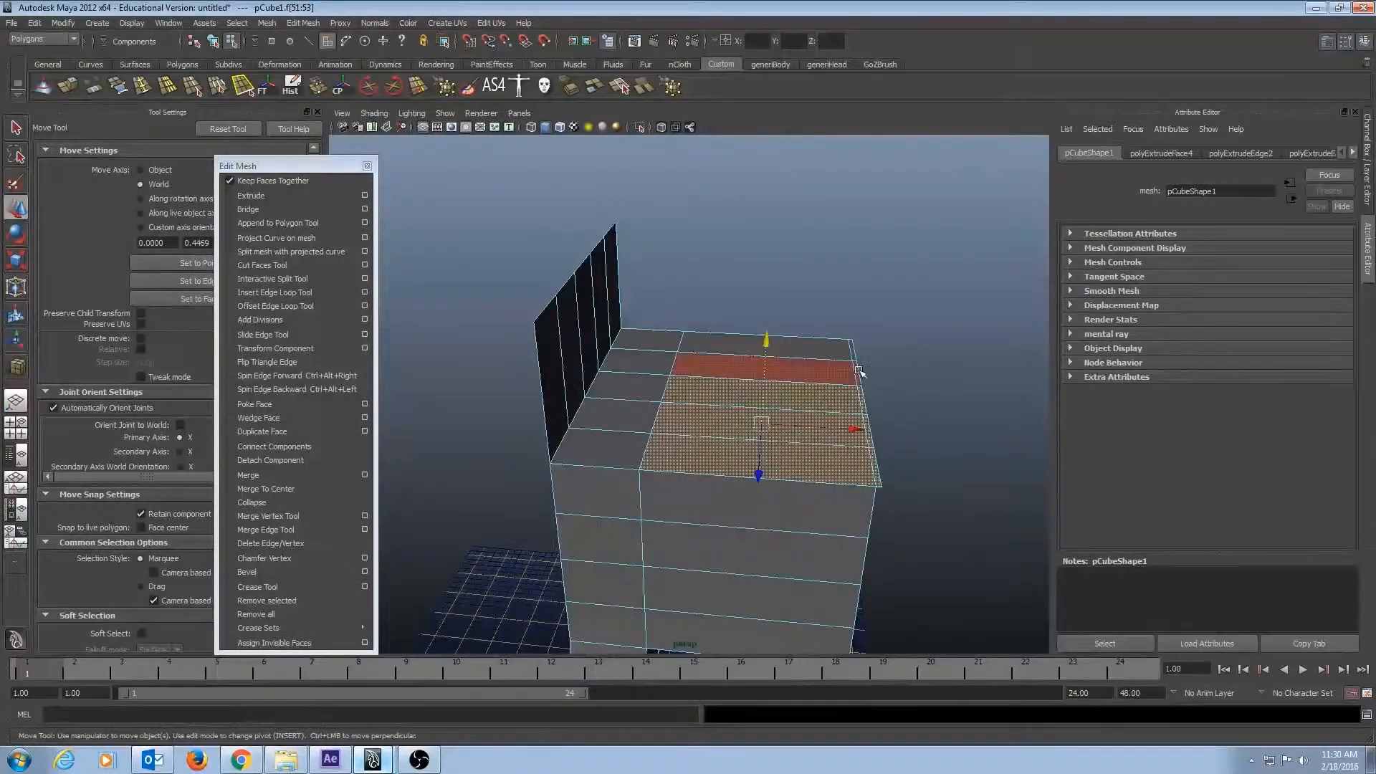
pyautogui.keyDown('shift'); pyautogui.click(856, 372); pyautogui.keyUp('shift')
pyautogui.keyDown('shift'); pyautogui.click(856, 354); pyautogui.keyUp('shift')
pyautogui.keyDown('alt'); pyautogui.moveTo(904, 420); pyautogui.dragTo(862, 356); pyautogui.keyUp('alt')
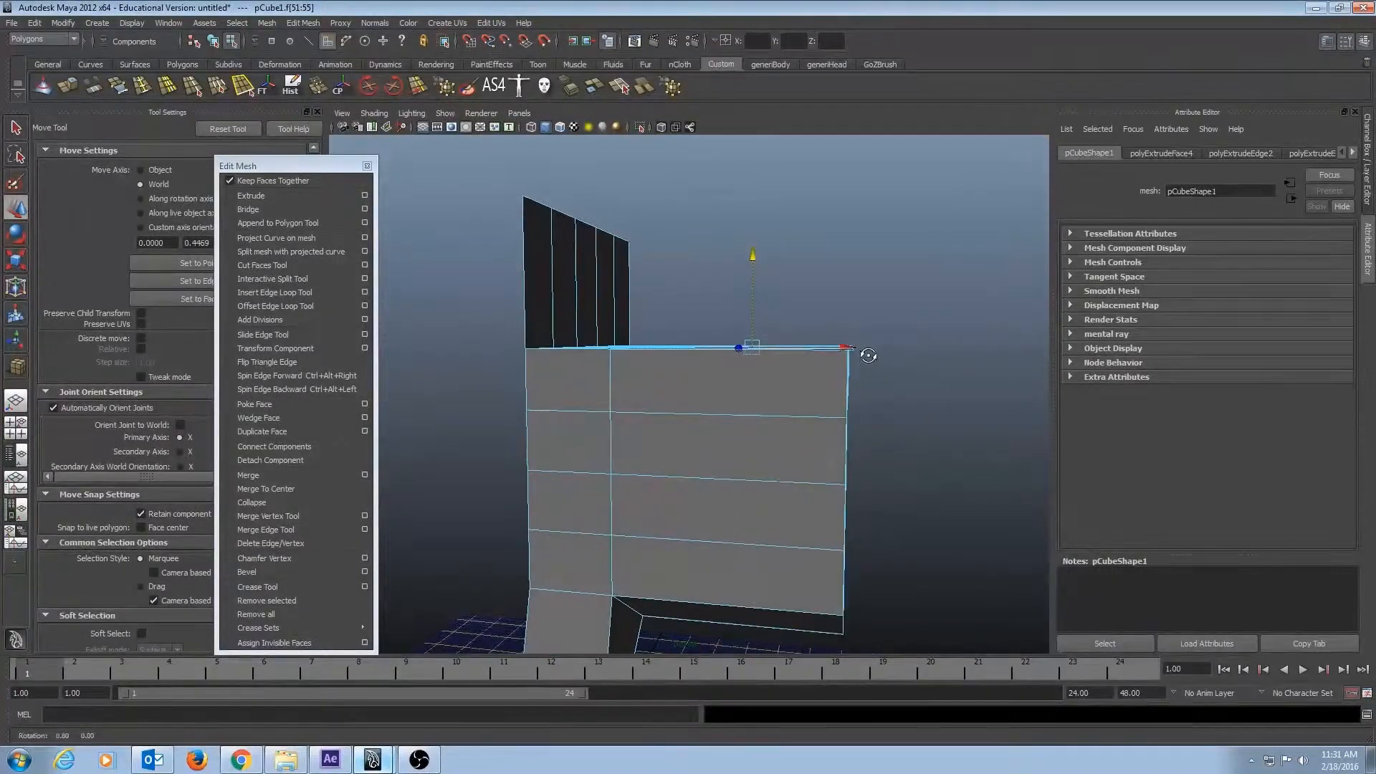
# Try raising the flat surface's outer row of vertices to about Y 111.85, and undo the change.
pyautogui.press('q')
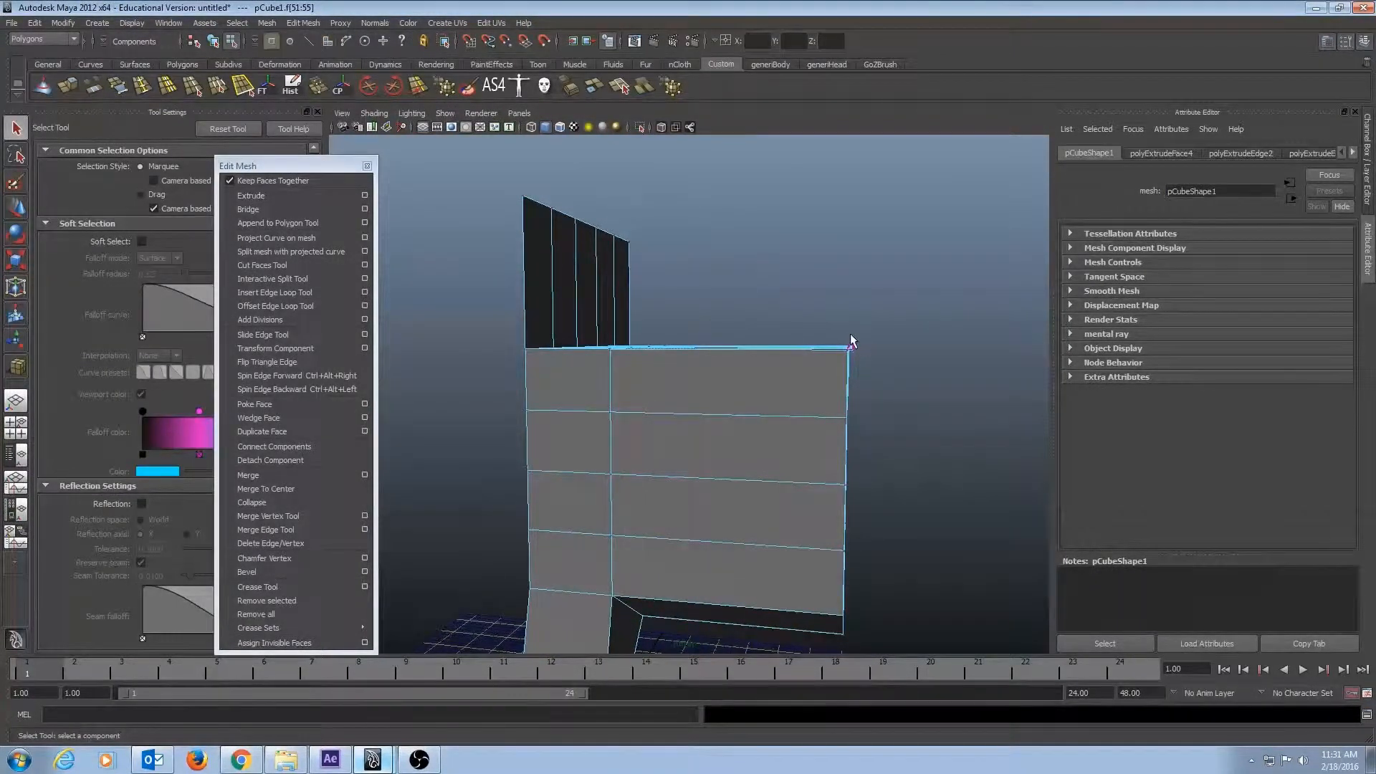
pyautogui.click(851, 354)
pyautogui.moveTo(849, 342); pyautogui.dragTo(865, 372)
pyautogui.press('w')
pyautogui.moveTo(856, 261); pyautogui.dragTo(855, 88)
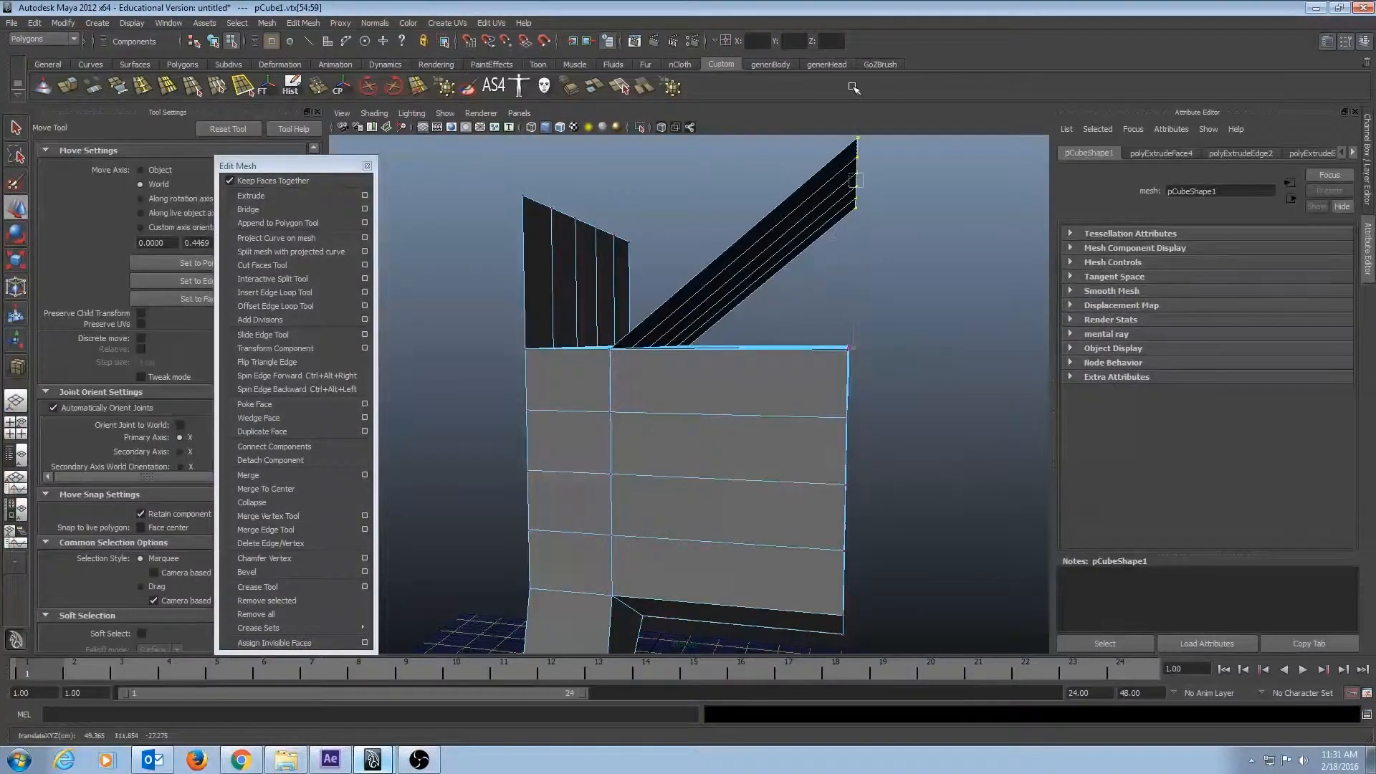
pyautogui.keyDown('alt'); pyautogui.moveTo(784, 294); pyautogui.dragTo(517, 391); pyautogui.keyUp('alt')
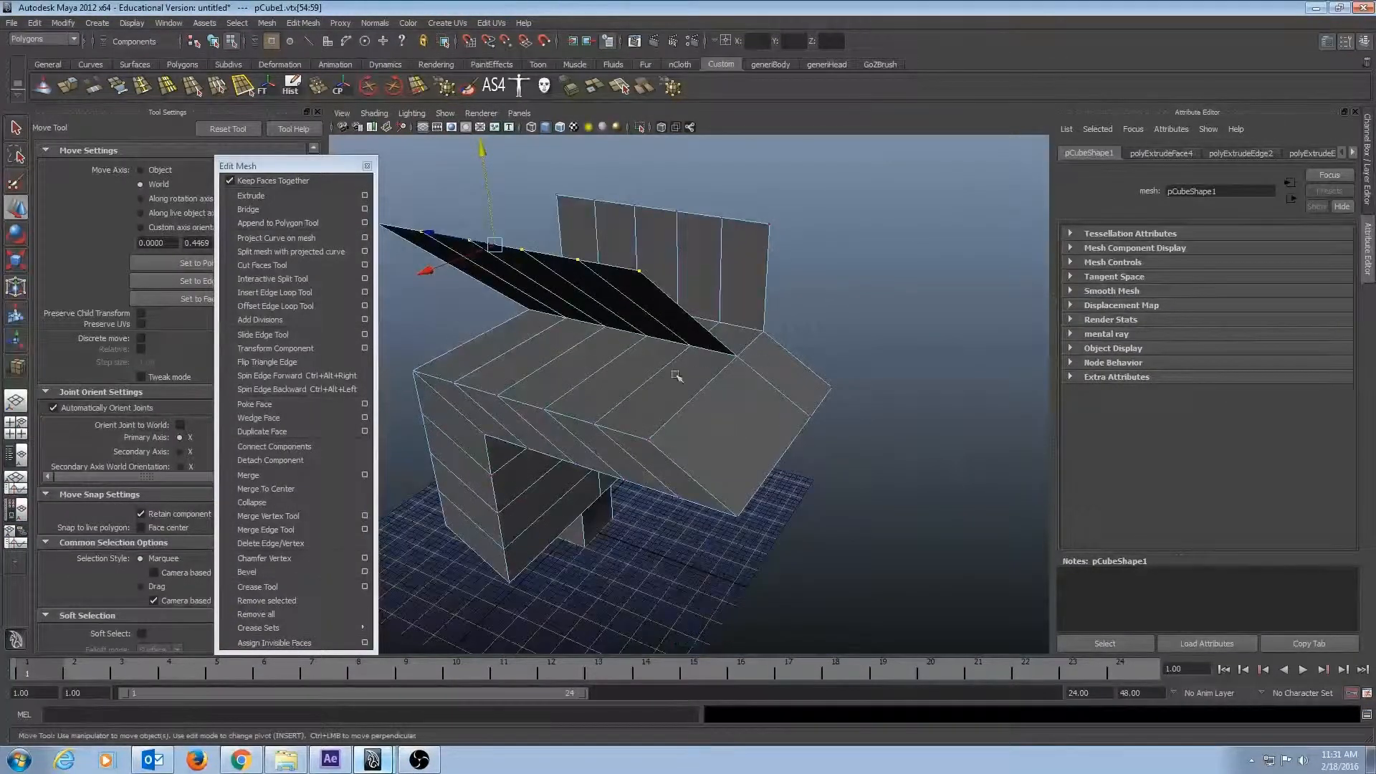
pyautogui.keyDown('alt'); pyautogui.moveTo(675, 374); pyautogui.dragTo(868, 332); pyautogui.keyUp('alt')
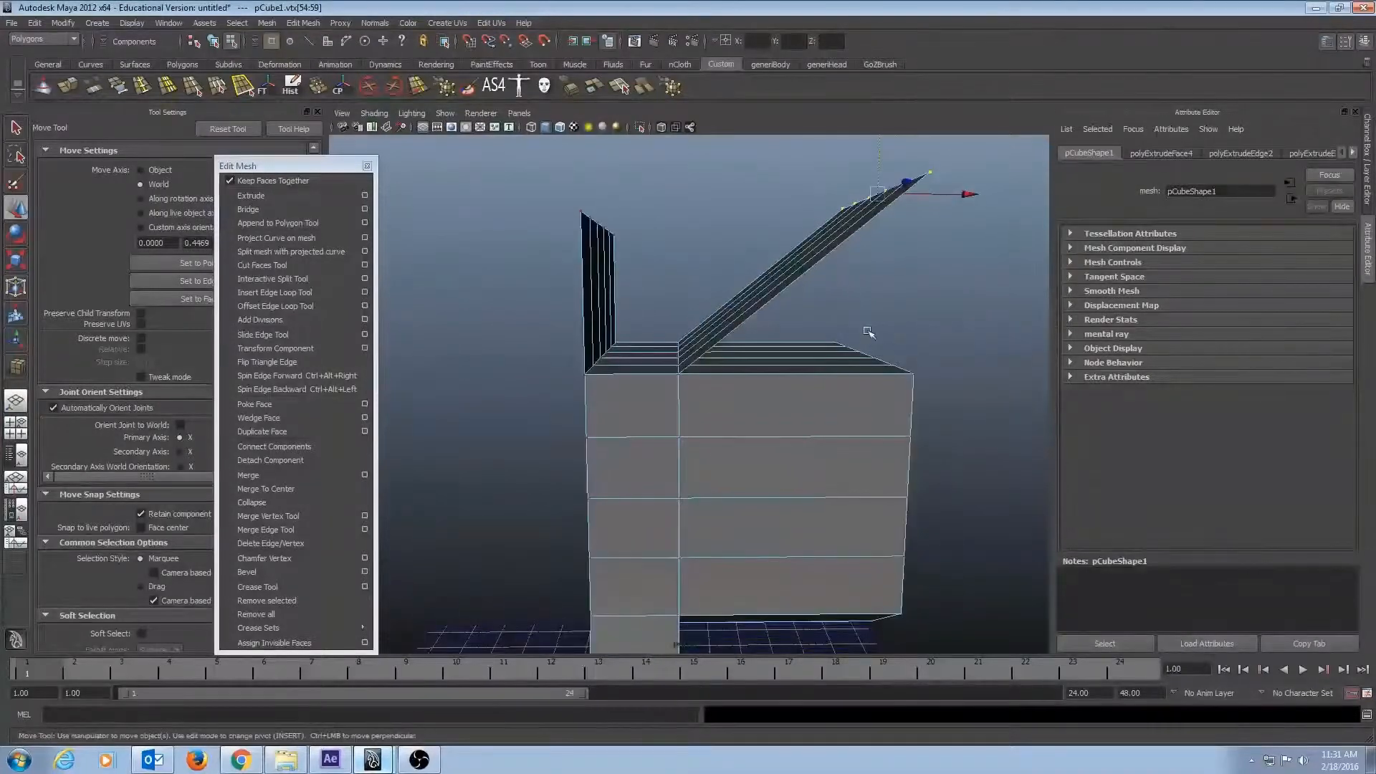
pyautogui.click(755, 239)
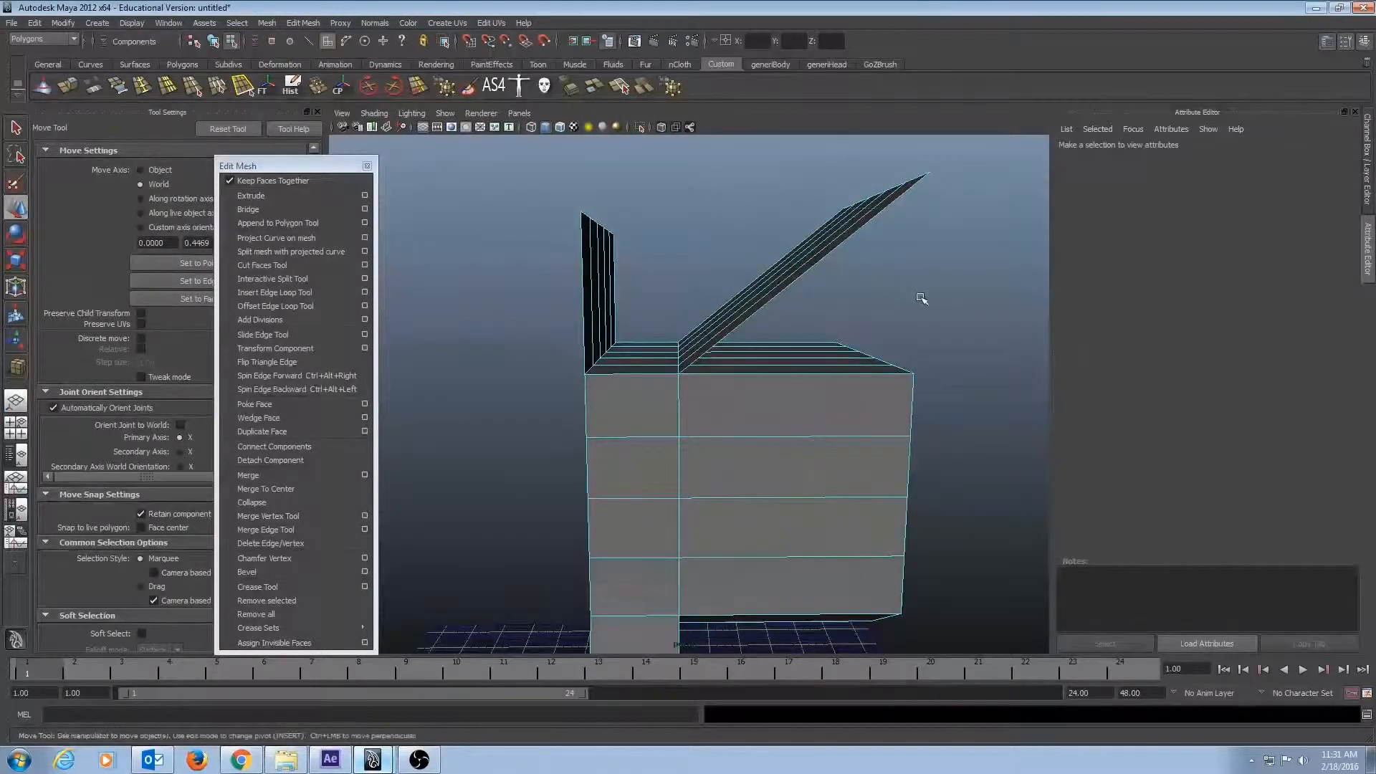
pyautogui.hotkey('ctrl', 'z')
pyautogui.hotkey('ctrl', 'z')
# Examine the inside of the extruded volume along the arm and column to check for interior faces.
pyautogui.keyDown('alt'); pyautogui.moveTo(847, 382); pyautogui.dragTo(716, 459); pyautogui.keyUp('alt')
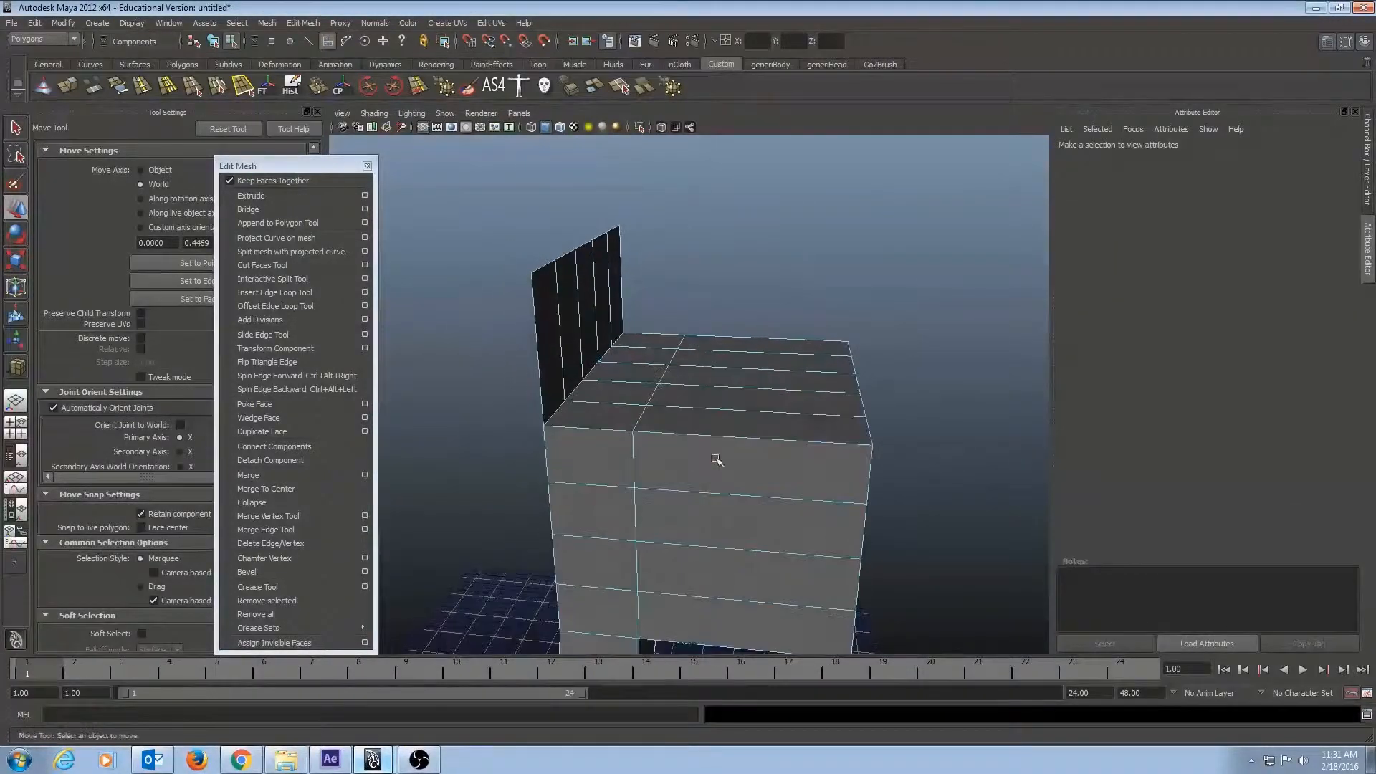
pyautogui.keyDown('alt'); pyautogui.moveTo(846, 451); pyautogui.dragTo(848, 442); pyautogui.keyUp('alt')
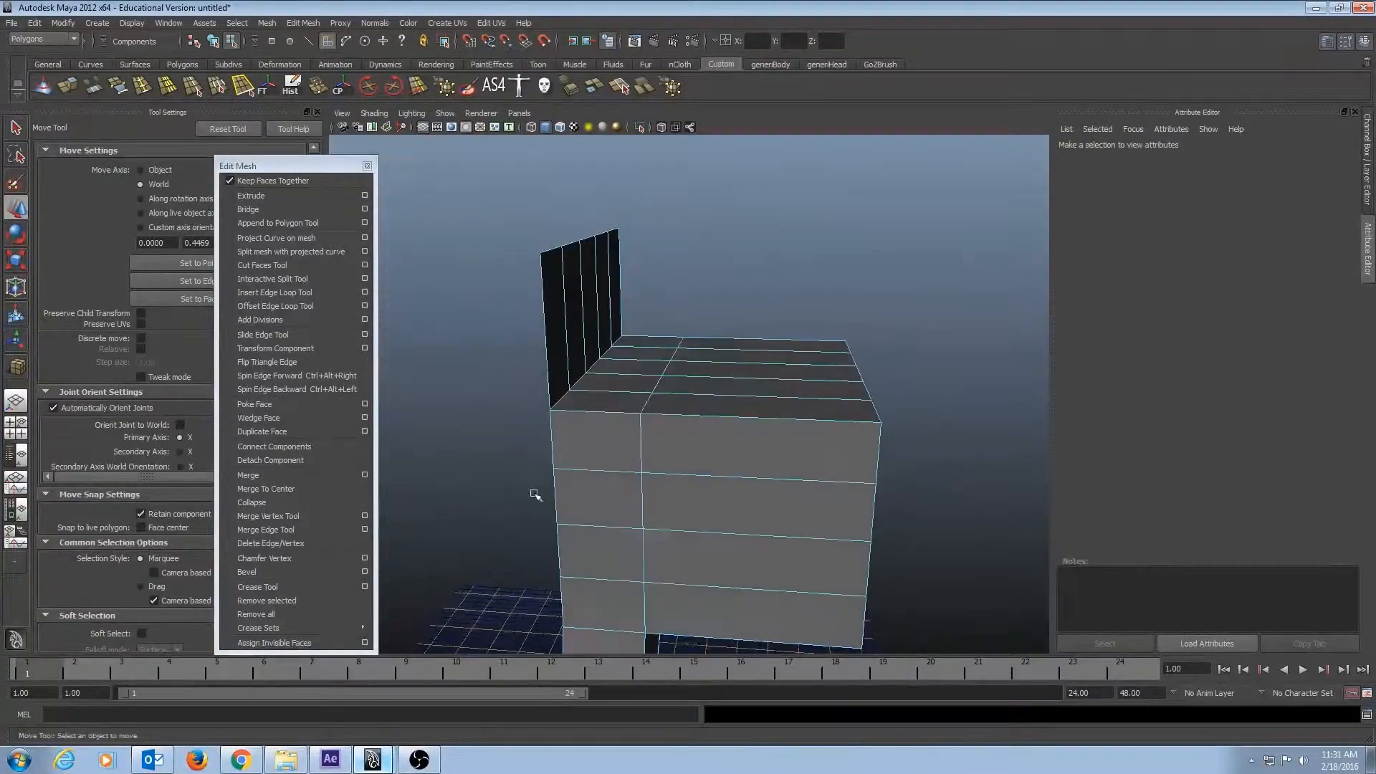
pyautogui.keyDown('alt'); pyautogui.moveTo(534, 495); pyautogui.dragTo(725, 491, button='right'); pyautogui.keyUp('alt')
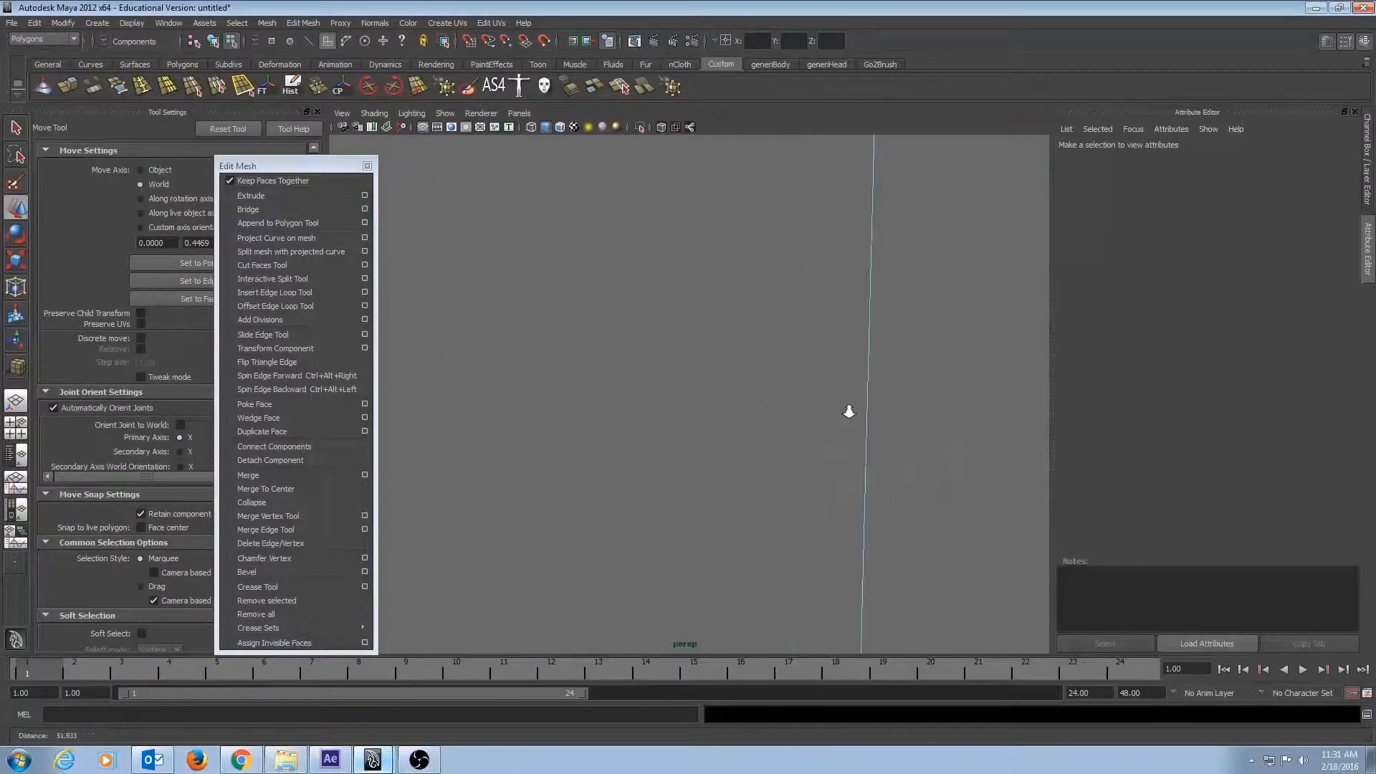
pyautogui.keyDown('alt'); pyautogui.moveTo(731, 463); pyautogui.dragTo(673, 474); pyautogui.keyUp('alt')
pyautogui.keyDown('alt'); pyautogui.moveTo(666, 475); pyautogui.dragTo(347, 475, button='right'); pyautogui.keyUp('alt')
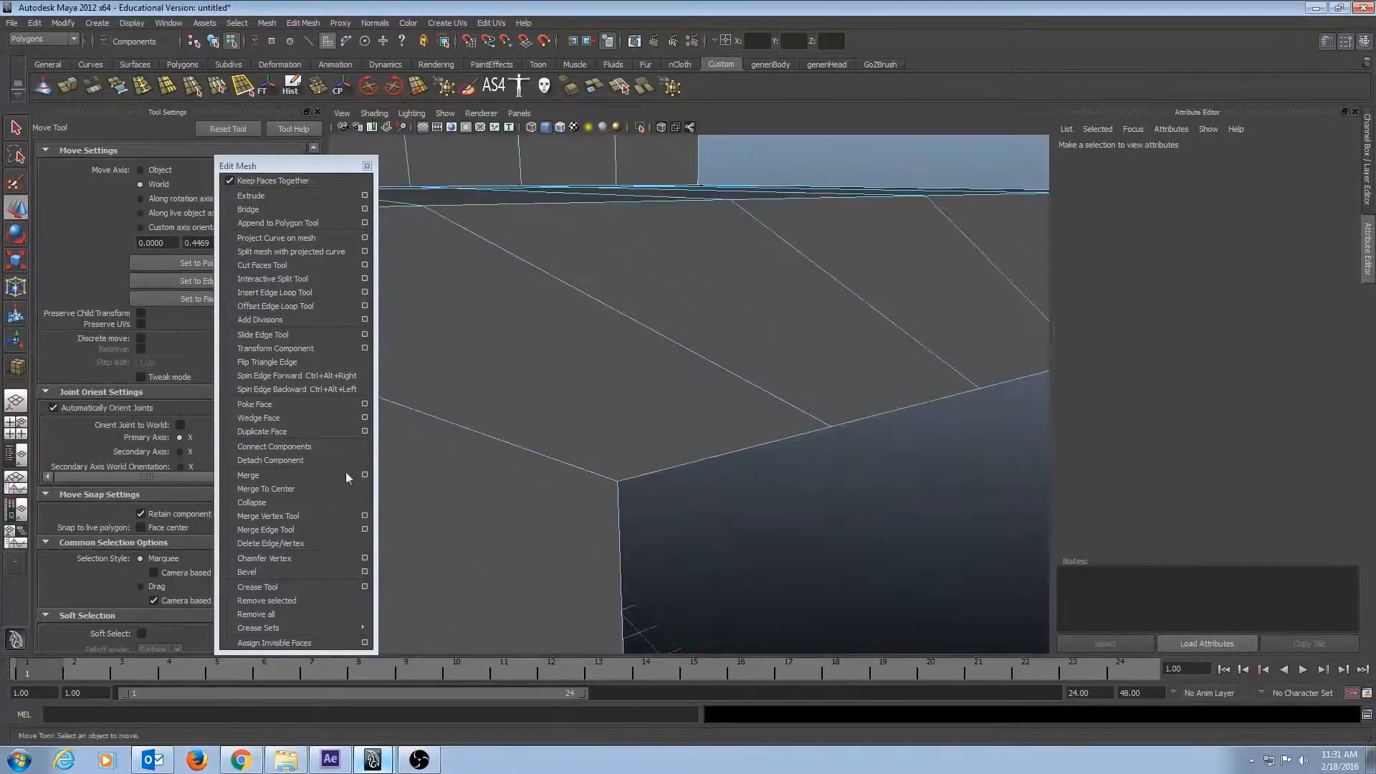
pyautogui.keyDown('alt'); pyautogui.moveTo(610, 530); pyautogui.dragTo(746, 454, button='middle'); pyautogui.keyUp('alt')
pyautogui.keyDown('alt'); pyautogui.moveTo(745, 455); pyautogui.dragTo(718, 356, button='right'); pyautogui.keyUp('alt')
pyautogui.keyDown('alt'); pyautogui.moveTo(717, 357); pyautogui.dragTo(690, 325); pyautogui.keyUp('alt')
pyautogui.keyDown('alt'); pyautogui.moveTo(691, 325); pyautogui.dragTo(731, 344, button='right'); pyautogui.keyUp('alt')
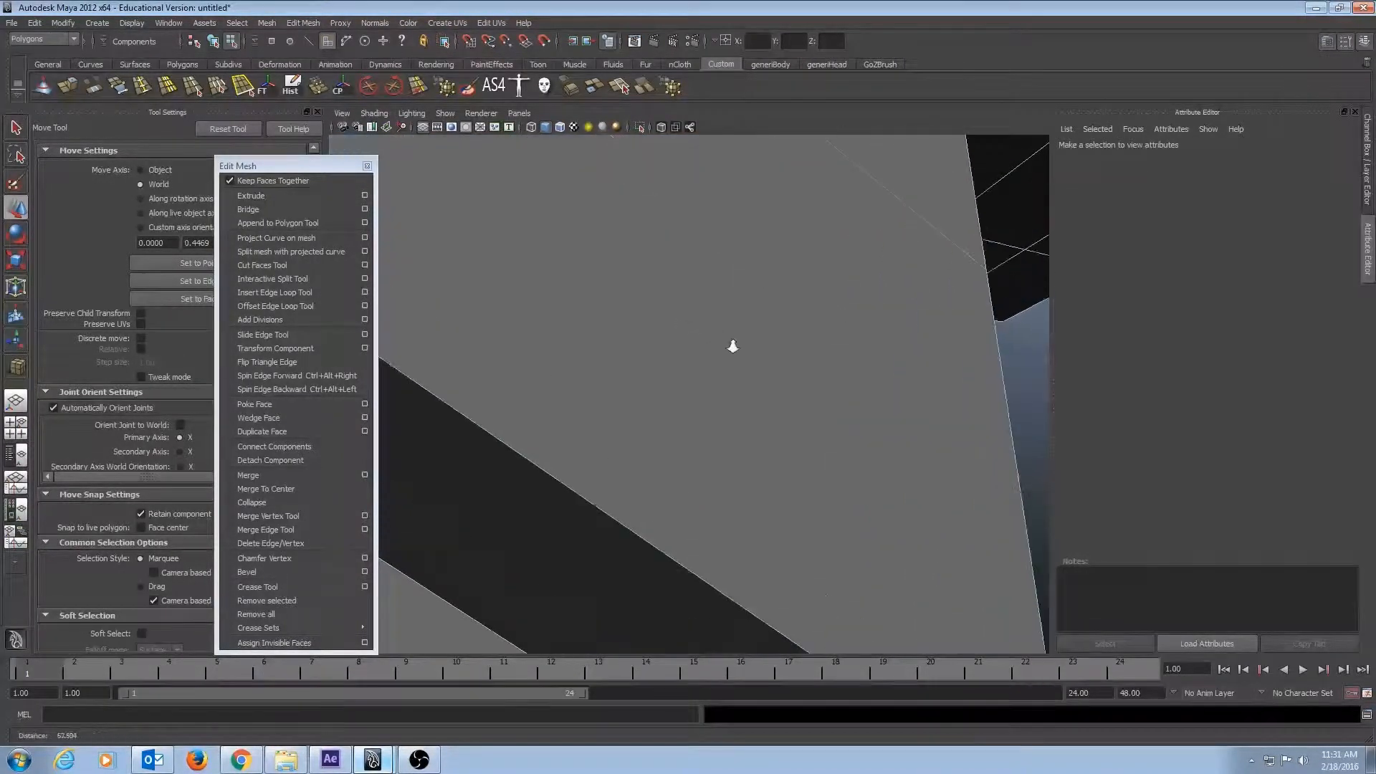
pyautogui.keyDown('alt'); pyautogui.moveTo(731, 344); pyautogui.dragTo(608, 301); pyautogui.keyUp('alt')
pyautogui.keyDown('alt'); pyautogui.moveTo(608, 301); pyautogui.dragTo(738, 469, button='middle'); pyautogui.keyUp('alt')
pyautogui.keyDown('alt'); pyautogui.moveTo(737, 469); pyautogui.dragTo(691, 401); pyautogui.keyUp('alt')
pyautogui.keyDown('alt'); pyautogui.moveTo(691, 401); pyautogui.dragTo(716, 384, button='right'); pyautogui.keyUp('alt')
pyautogui.keyDown('alt'); pyautogui.moveTo(716, 384); pyautogui.dragTo(677, 589, button='middle'); pyautogui.keyUp('alt')
pyautogui.keyDown('alt'); pyautogui.moveTo(664, 437); pyautogui.dragTo(716, 429); pyautogui.keyUp('alt')
pyautogui.keyDown('alt'); pyautogui.moveTo(558, 384); pyautogui.dragTo(608, 430); pyautogui.keyUp('alt')
pyautogui.keyDown('alt'); pyautogui.moveTo(608, 430); pyautogui.dragTo(731, 448, button='right'); pyautogui.keyUp('alt')
pyautogui.keyDown('alt'); pyautogui.moveTo(731, 449); pyautogui.dragTo(798, 454); pyautogui.keyUp('alt')
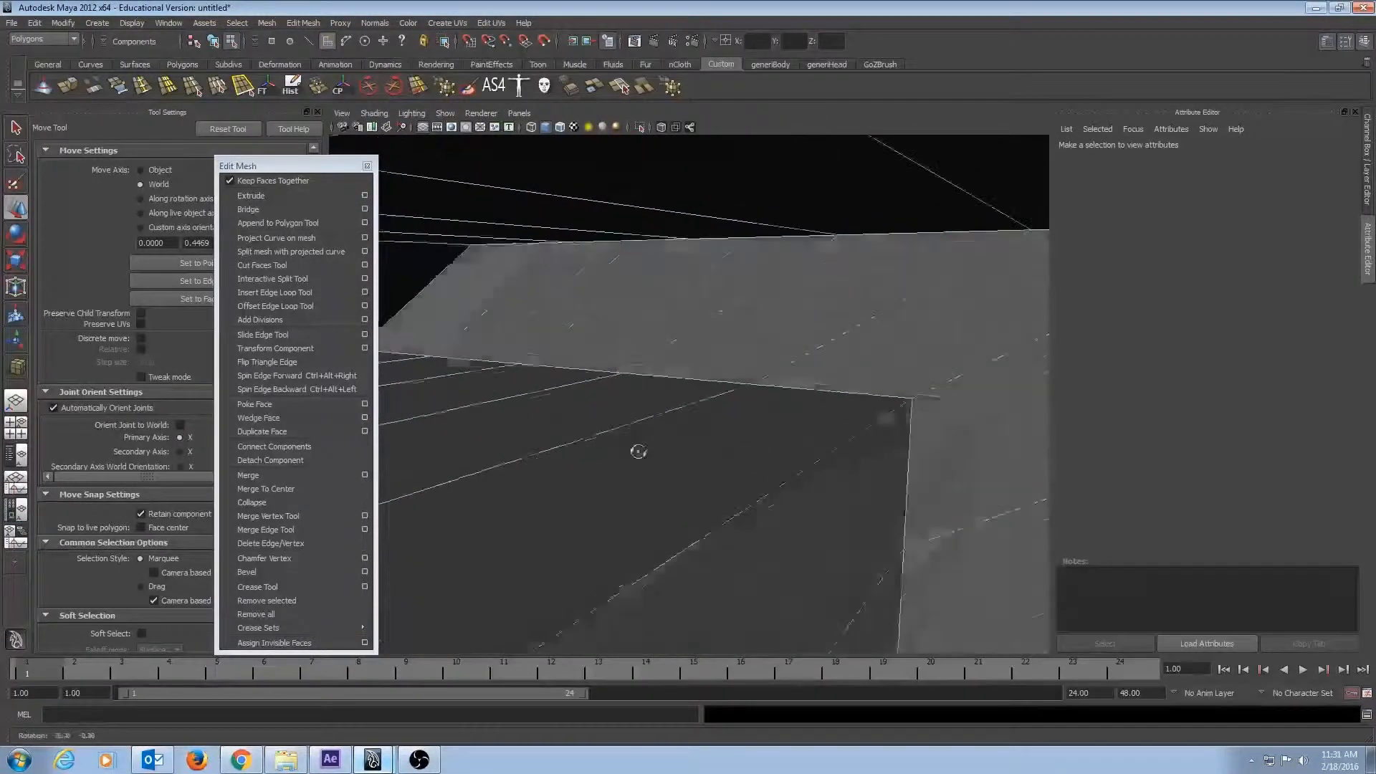
pyautogui.keyDown('alt'); pyautogui.moveTo(691, 454); pyautogui.dragTo(710, 458); pyautogui.keyUp('alt')
pyautogui.keyDown('alt'); pyautogui.moveTo(808, 516); pyautogui.dragTo(842, 578); pyautogui.keyUp('alt')
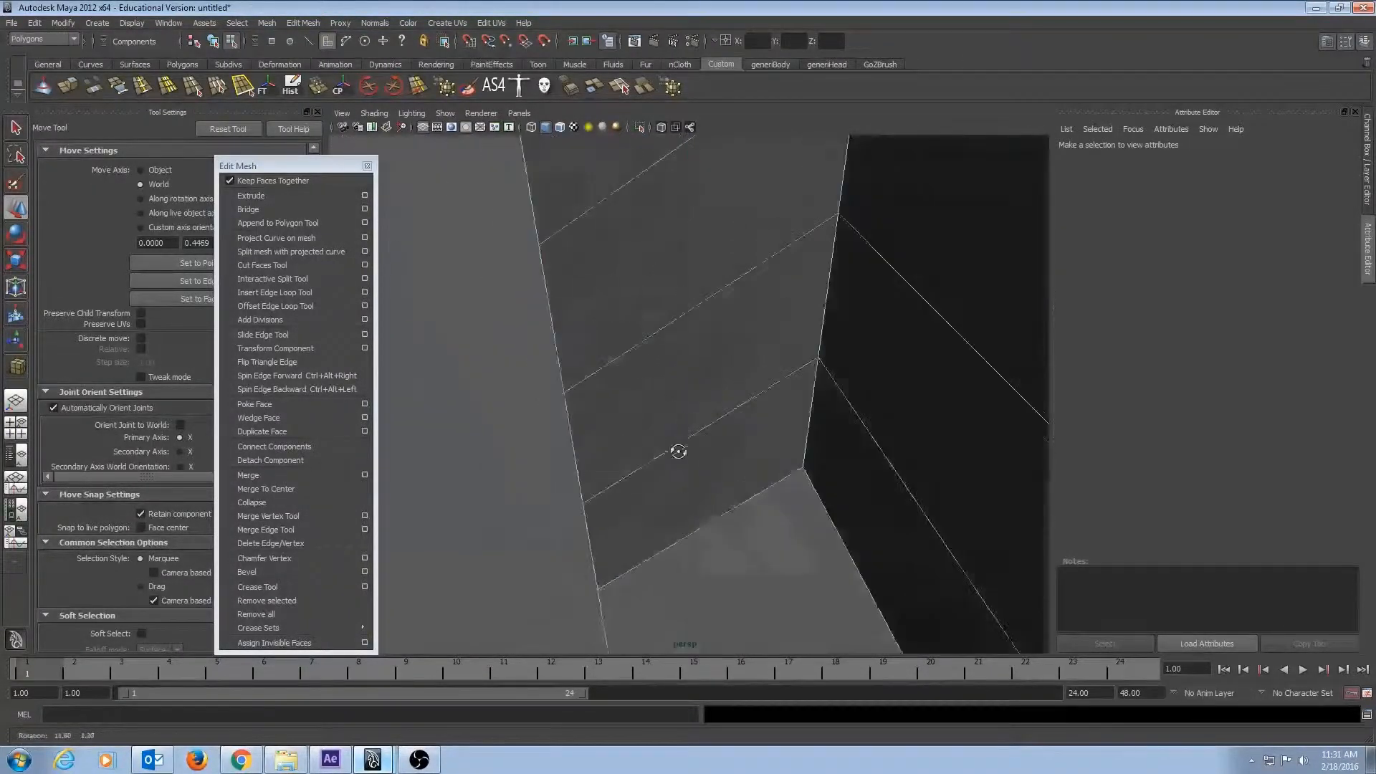
pyautogui.keyDown('alt'); pyautogui.moveTo(678, 451); pyautogui.dragTo(528, 460); pyautogui.keyUp('alt')
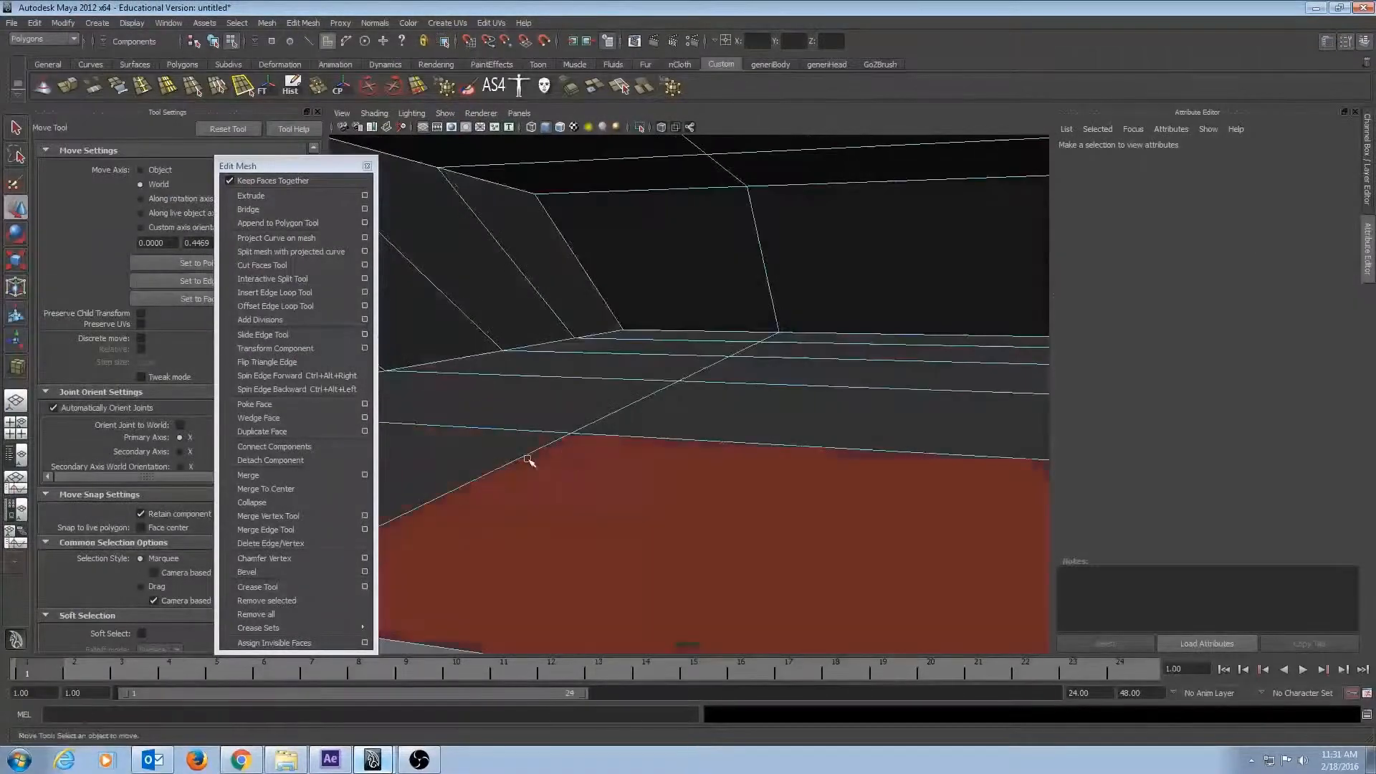
# Select and frame a face inside the volume, and select a vertex at the grid line crossing.
pyautogui.click(579, 457)
pyautogui.press('f')
pyautogui.keyDown('alt'); pyautogui.moveTo(575, 442); pyautogui.dragTo(791, 462, button='right'); pyautogui.keyUp('alt')
pyautogui.keyDown('alt'); pyautogui.moveTo(525, 381); pyautogui.dragTo(579, 352); pyautogui.keyUp('alt')
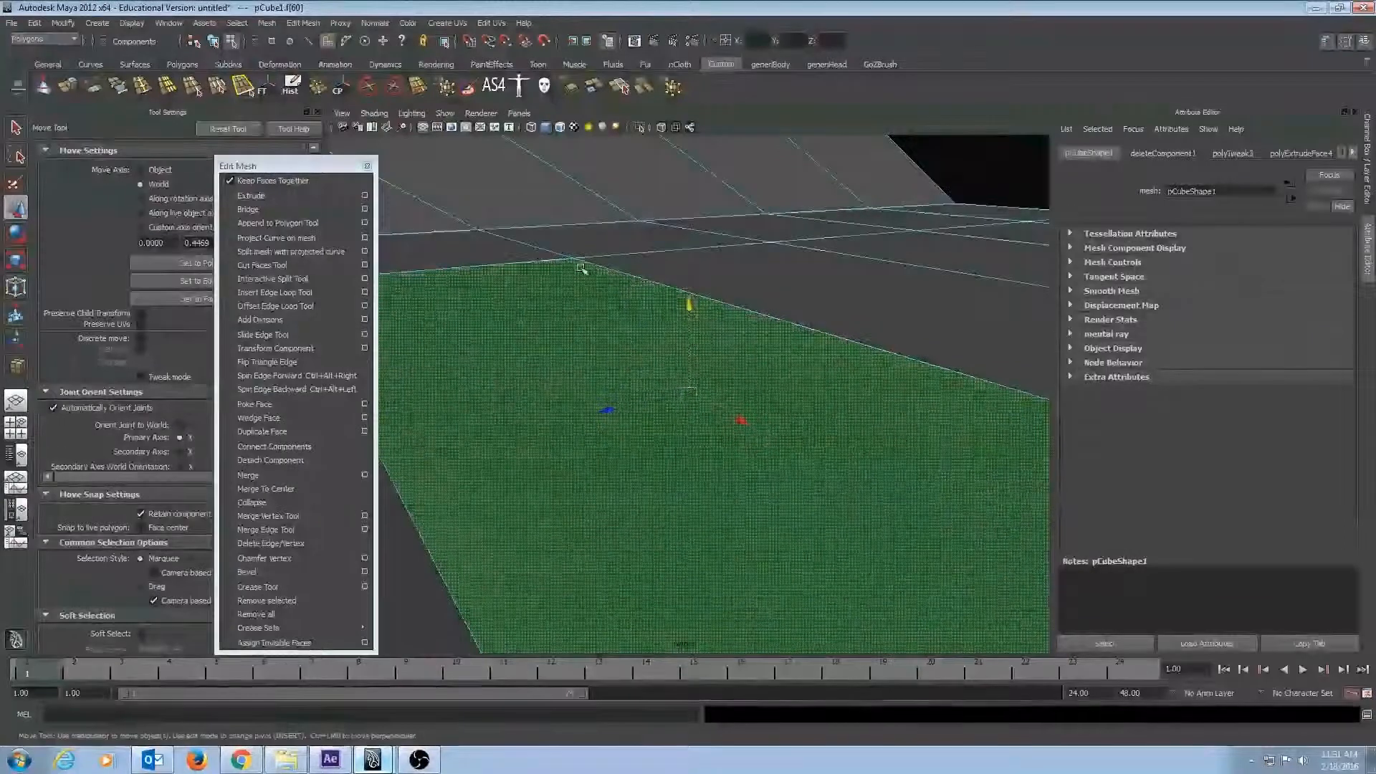
pyautogui.keyDown('alt'); pyautogui.moveTo(571, 258); pyautogui.dragTo(1085, 422); pyautogui.keyUp('alt')
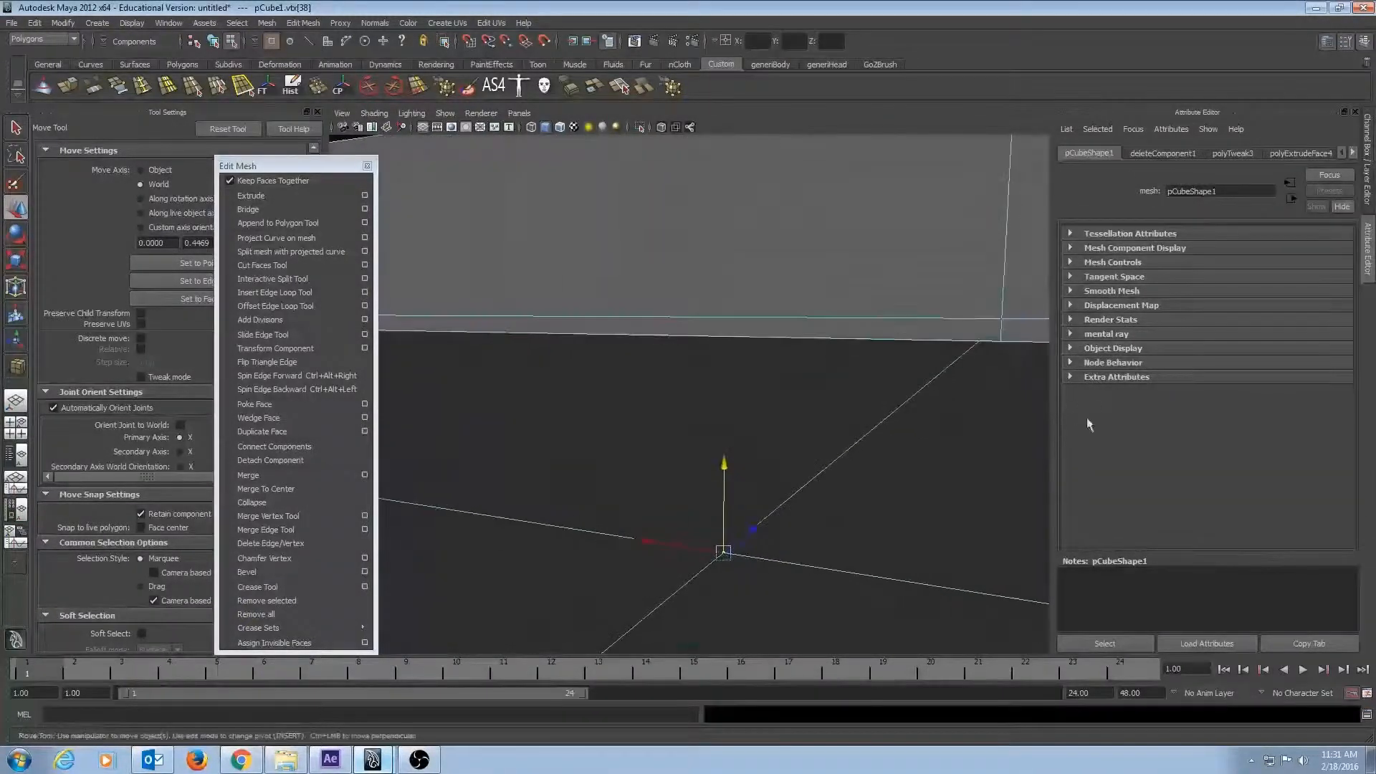
# Examine the whole extruded model from several sides.
pyautogui.scroll(-5, 433, 326)
pyautogui.scroll(-3, 433, 327)
pyautogui.scroll(-3, 684, 408)
pyautogui.keyDown('alt'); pyautogui.moveTo(700, 429); pyautogui.dragTo(629, 414); pyautogui.keyUp('alt')
pyautogui.keyDown('alt'); pyautogui.moveTo(629, 414); pyautogui.dragTo(398, 372, button='right'); pyautogui.keyUp('alt')
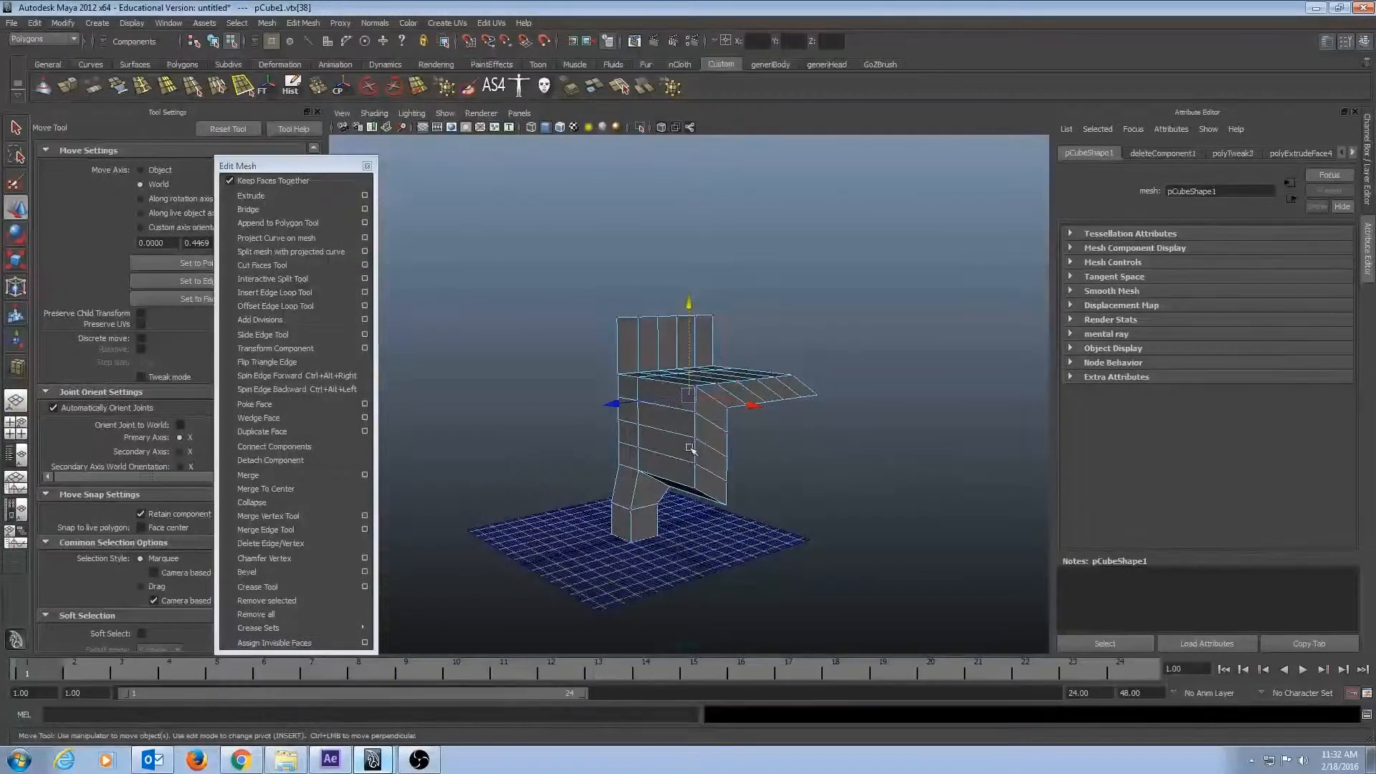
pyautogui.keyDown('alt'); pyautogui.moveTo(635, 472); pyautogui.dragTo(536, 461); pyautogui.keyUp('alt')
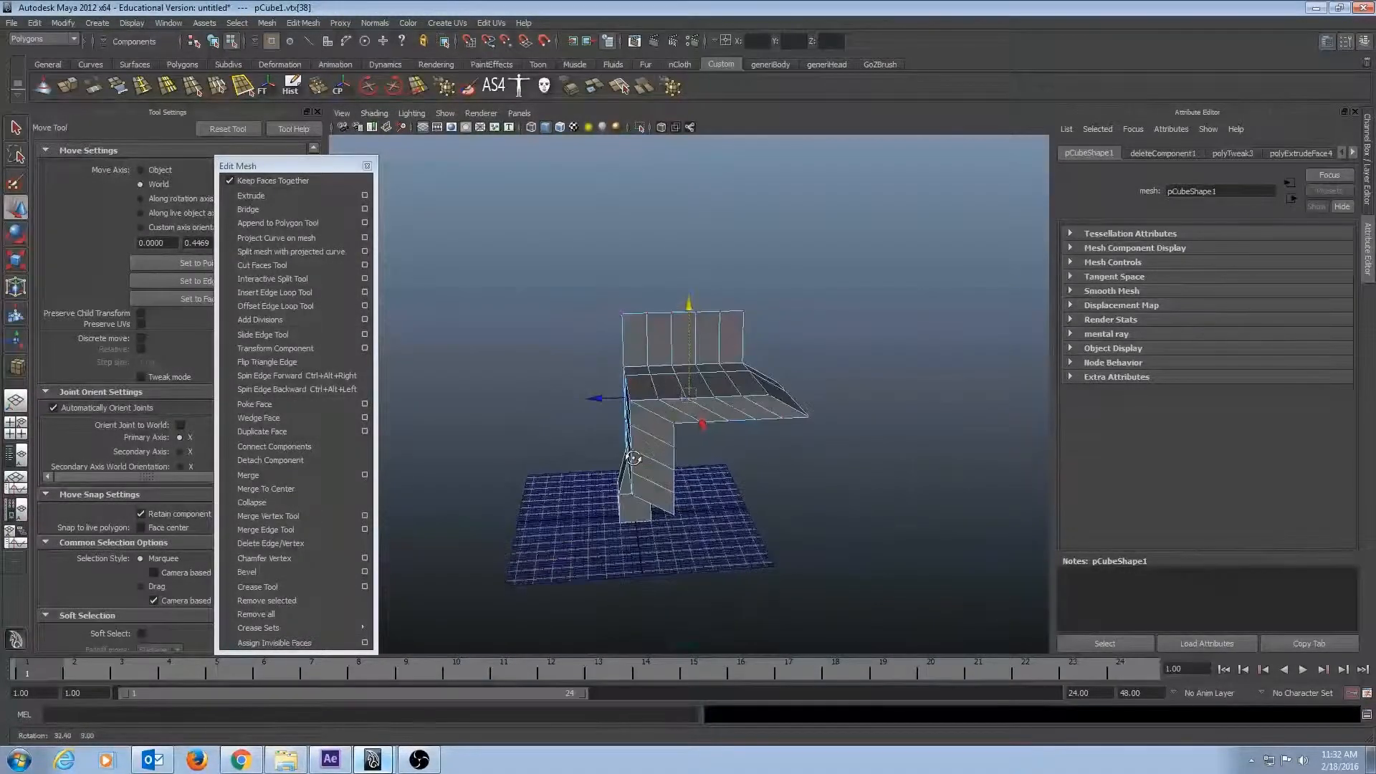
pyautogui.scroll(8, 836, 415)
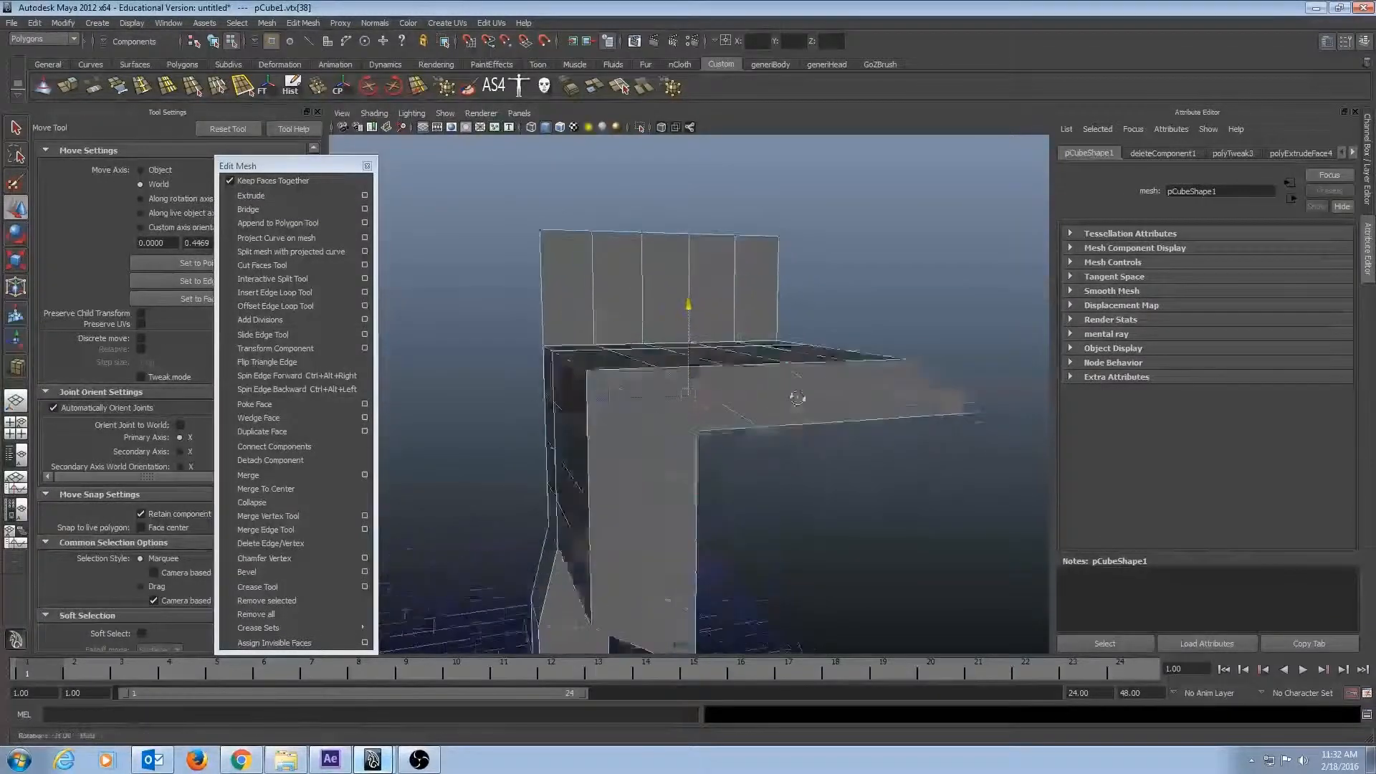
# Turn off Keep Faces Together and extrude the row of faces along the flat top's slanted outer edge outward as separate pieces.
pyautogui.keyDown('alt'); pyautogui.moveTo(797, 419); pyautogui.dragTo(790, 392); pyautogui.keyUp('alt')
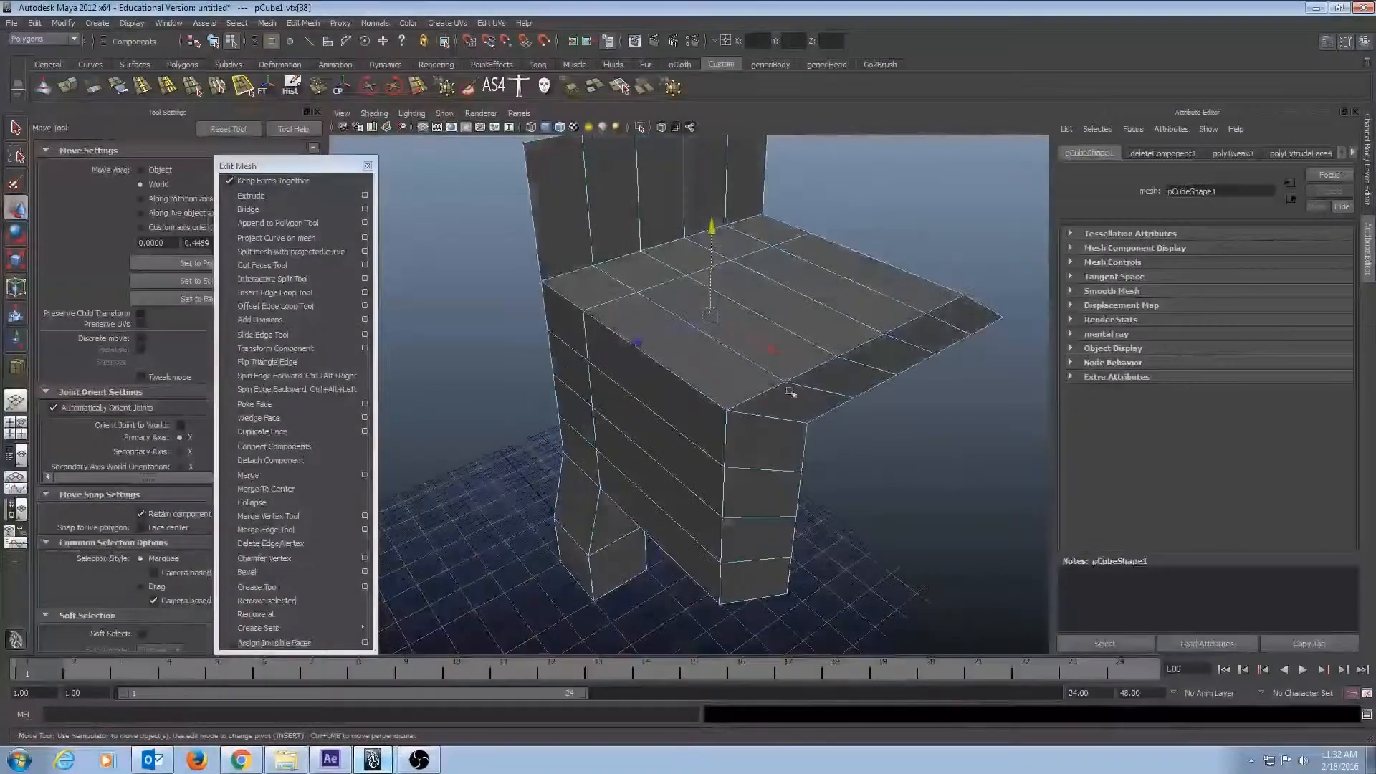
pyautogui.click(846, 378)
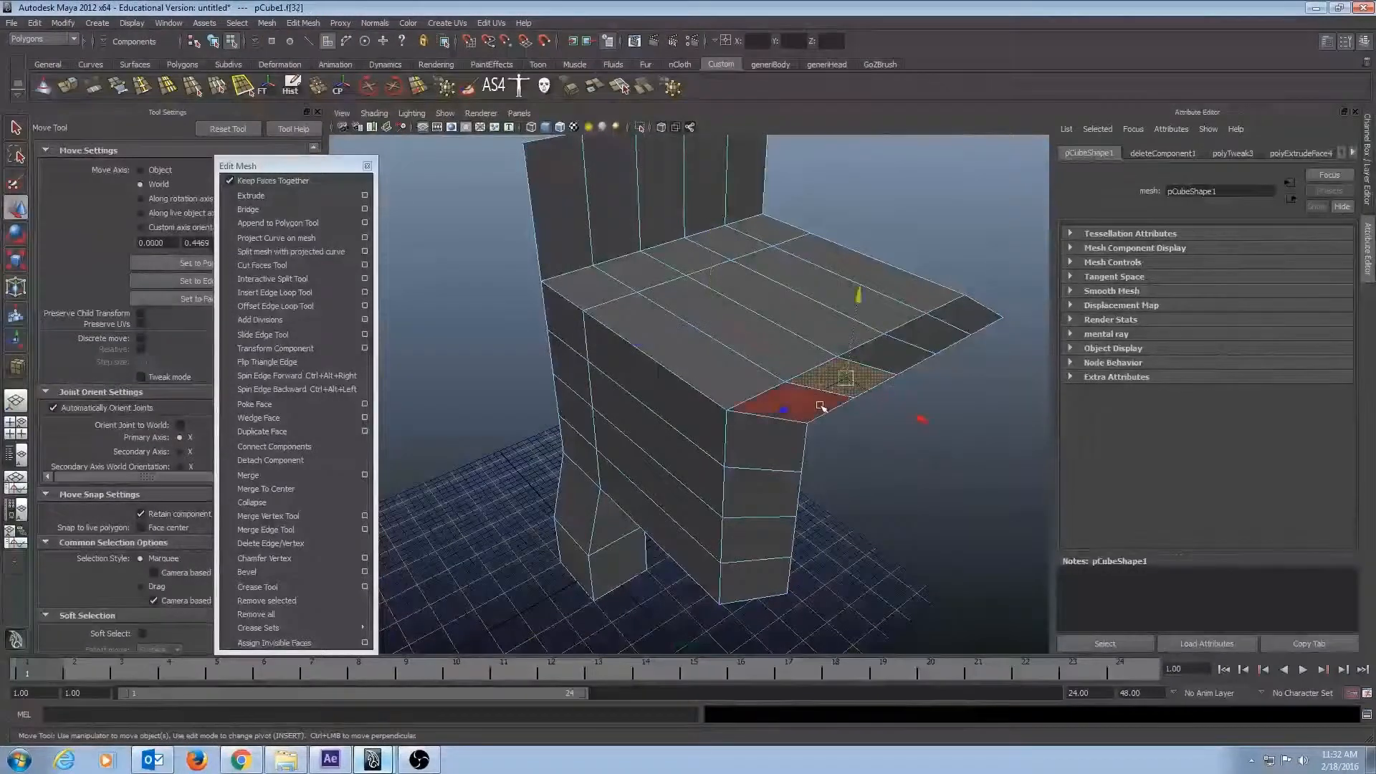
pyautogui.keyDown('shift'); pyautogui.click(900, 360); pyautogui.keyUp('shift')
pyautogui.keyDown('shift'); pyautogui.click(933, 335); pyautogui.keyUp('shift')
pyautogui.keyDown('shift'); pyautogui.click(814, 414); pyautogui.keyUp('shift')
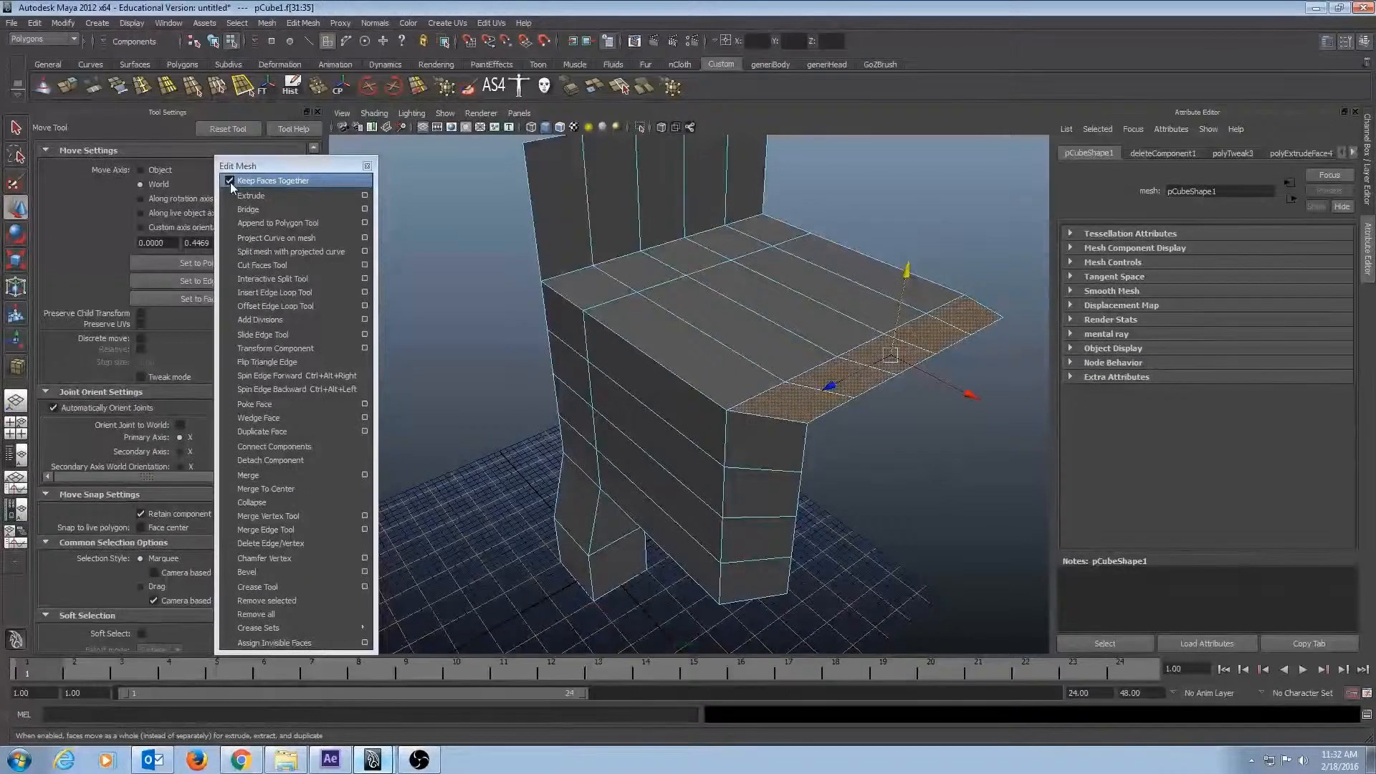
pyautogui.keyDown('alt'); pyautogui.moveTo(758, 421); pyautogui.dragTo(646, 377); pyautogui.keyUp('alt')
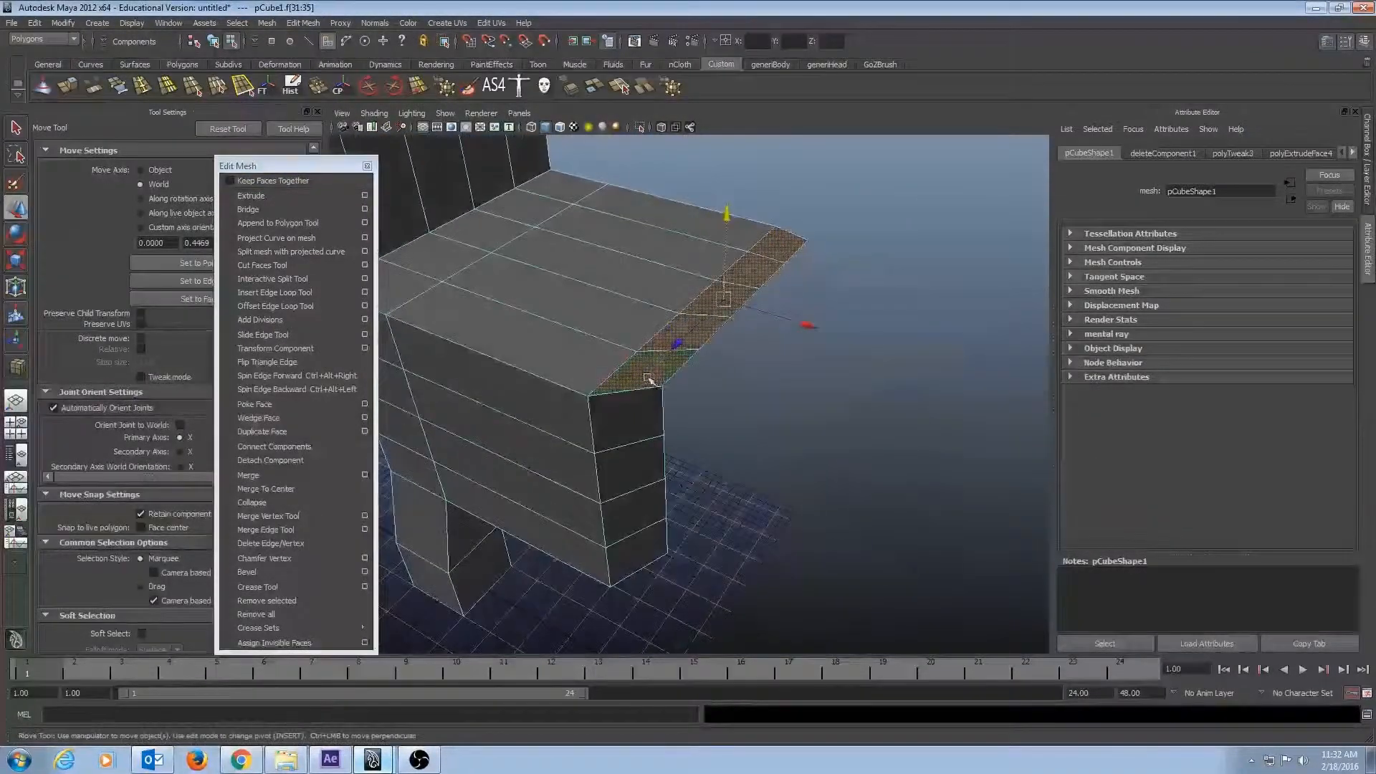
pyautogui.click(271, 196)
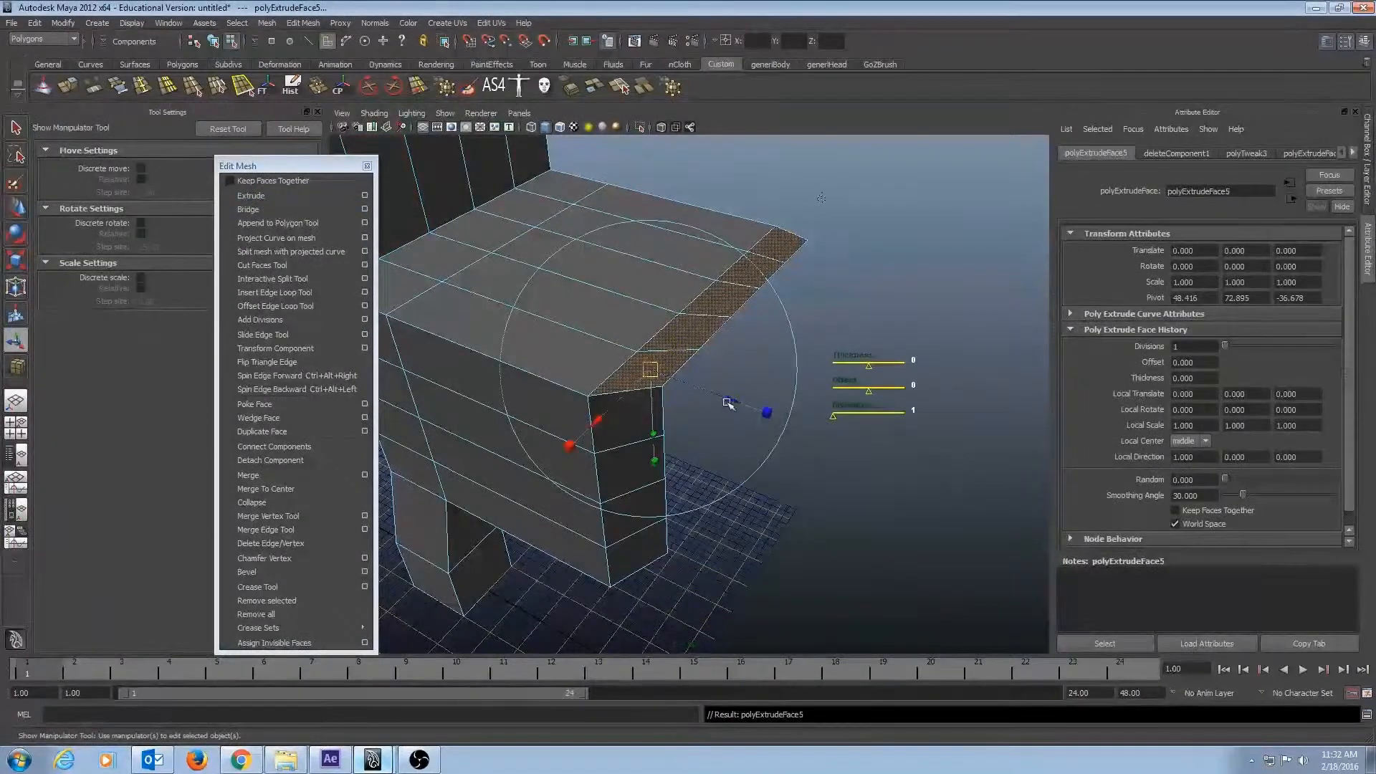
pyautogui.moveTo(728, 403); pyautogui.dragTo(398, 444)
# Move the end faces of the extruded pieces sideways one at a time so they spread apart like fingers.
pyautogui.press('q')
pyautogui.click(701, 421)
pyautogui.press('w')
pyautogui.click(885, 316)
pyautogui.keyDown('alt'); pyautogui.moveTo(921, 393); pyautogui.dragTo(655, 236); pyautogui.keyUp('alt')
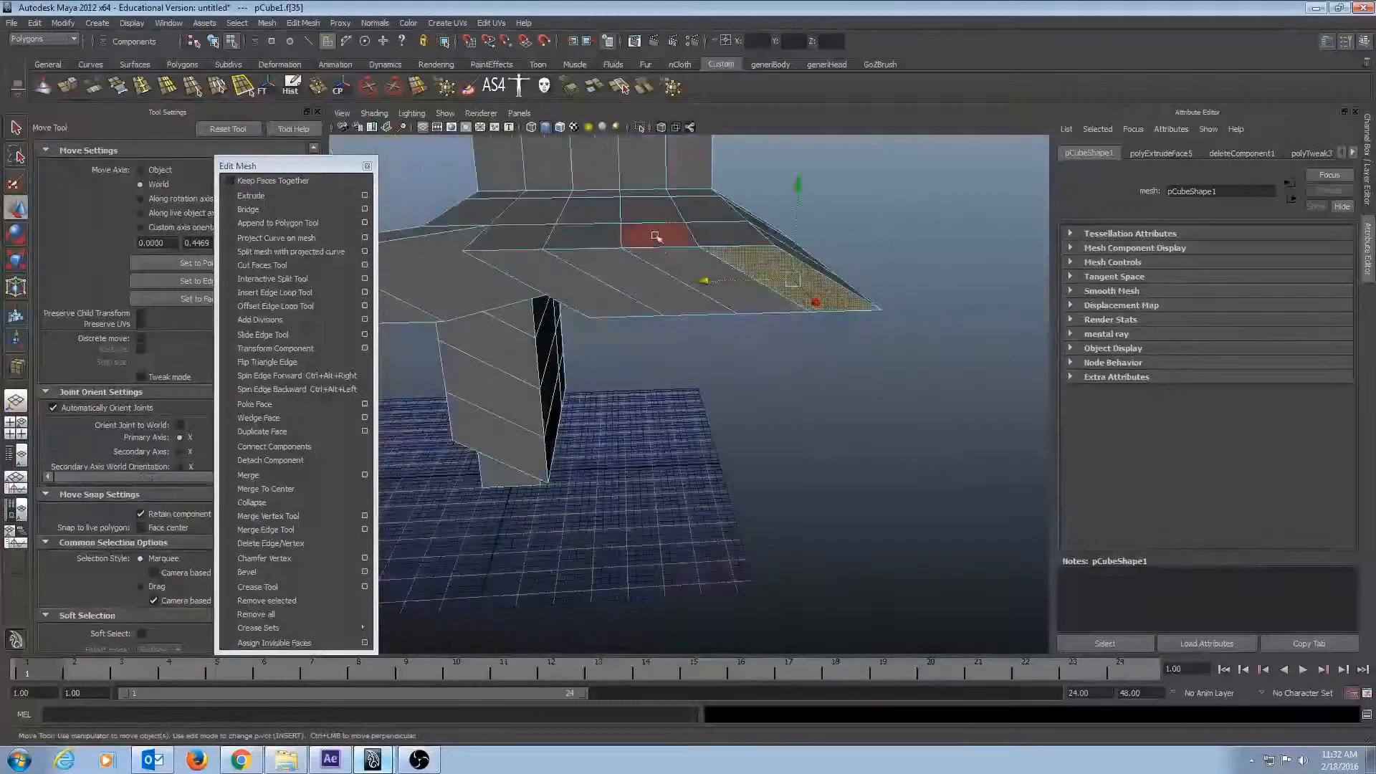
pyautogui.moveTo(708, 283); pyautogui.dragTo(939, 270)
pyautogui.click(772, 312)
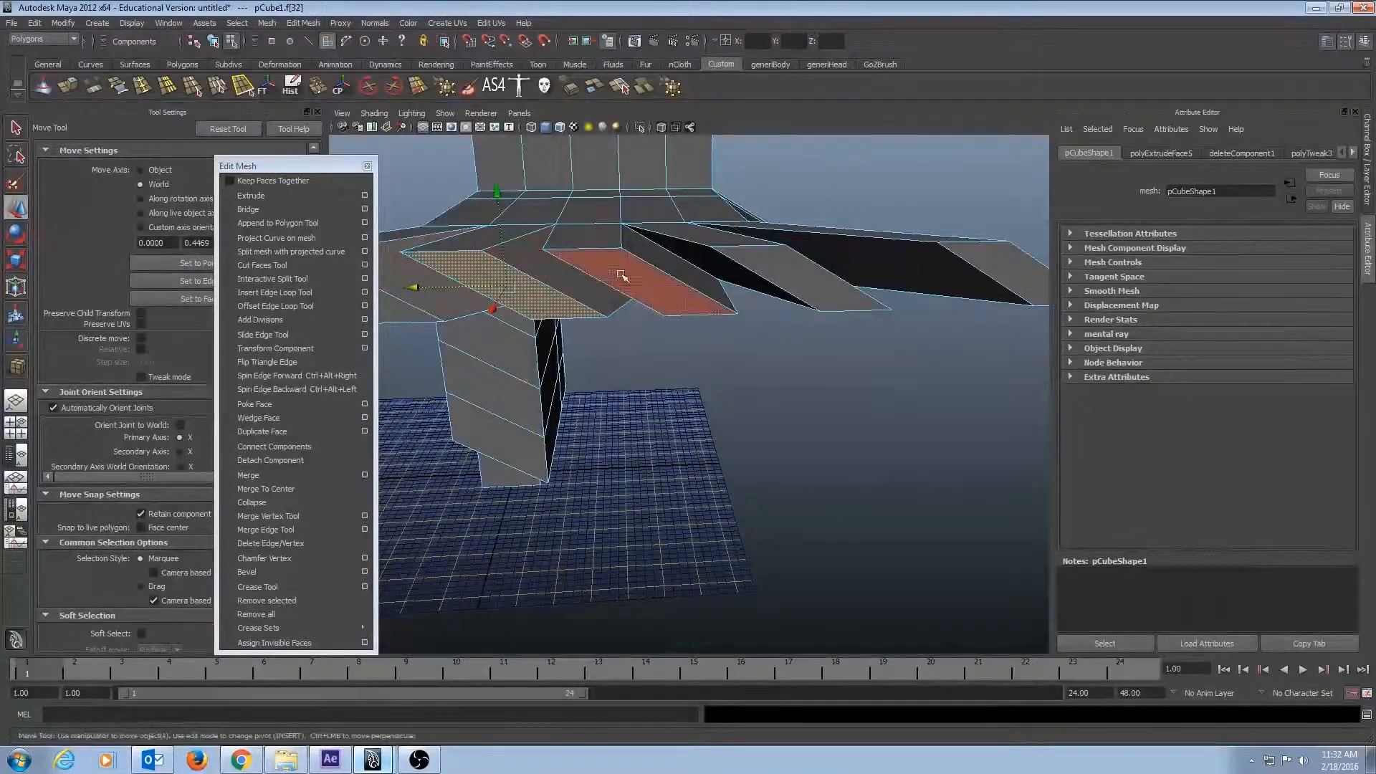
pyautogui.click(622, 276)
pyautogui.keyDown('alt'); pyautogui.moveTo(565, 290); pyautogui.dragTo(872, 418); pyautogui.keyUp('alt')
# Examine the gaps between the separately extruded pieces and turn Keep Faces Together back on.
pyautogui.keyDown('alt'); pyautogui.moveTo(706, 369); pyautogui.dragTo(762, 381, button='right'); pyautogui.keyUp('alt')
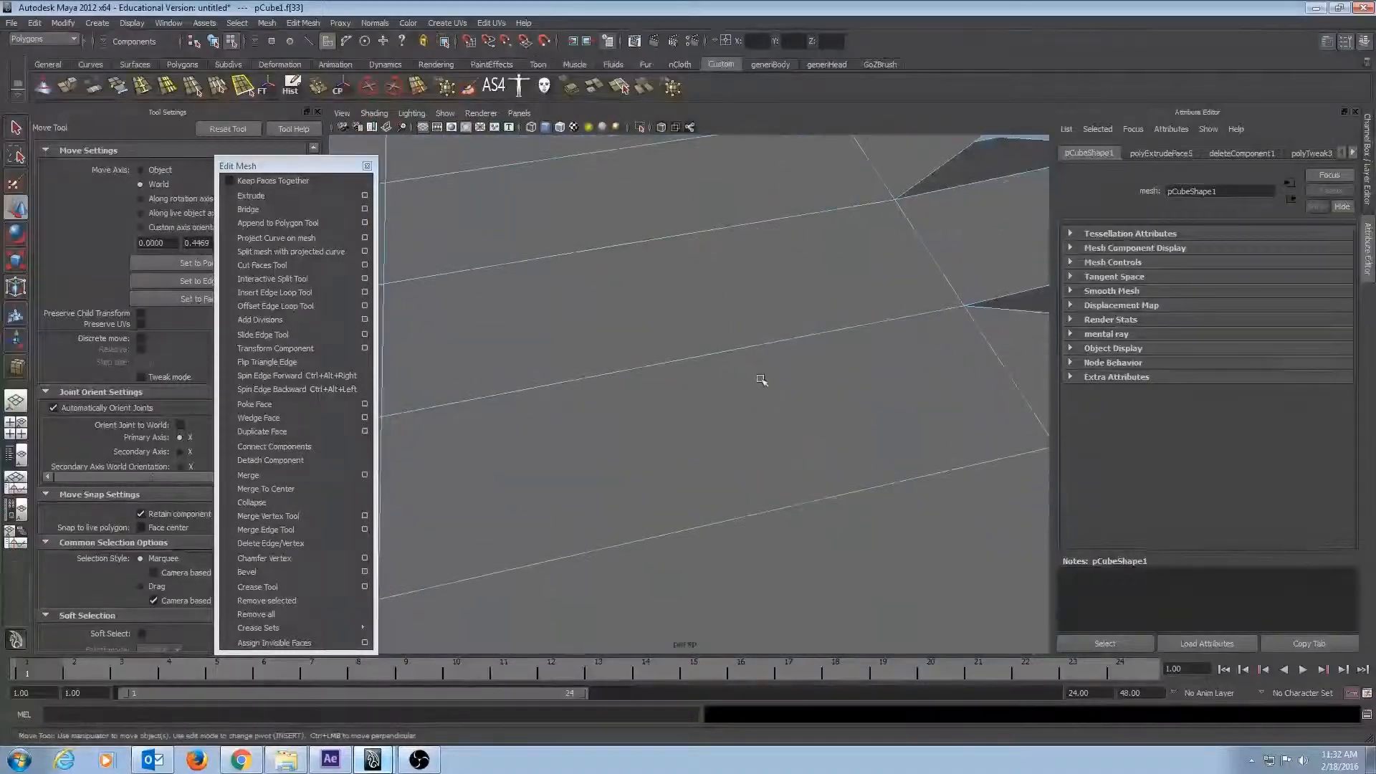
pyautogui.keyDown('alt'); pyautogui.moveTo(762, 381); pyautogui.dragTo(824, 329); pyautogui.keyUp('alt')
pyautogui.keyDown('alt'); pyautogui.moveTo(823, 329); pyautogui.dragTo(738, 445, button='middle'); pyautogui.keyUp('alt')
pyautogui.keyDown('alt'); pyautogui.moveTo(739, 445); pyautogui.dragTo(630, 351); pyautogui.keyUp('alt')
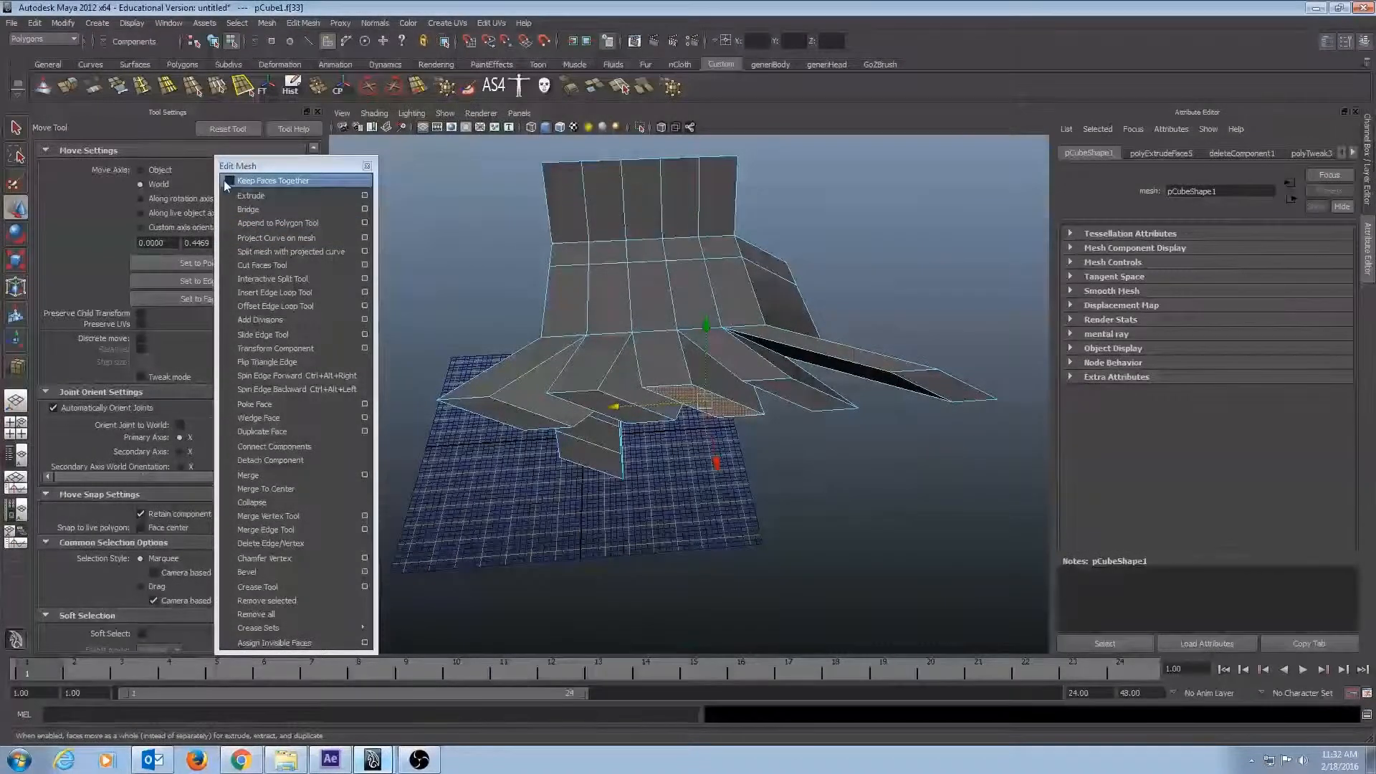
pyautogui.keyDown('alt'); pyautogui.moveTo(632, 332); pyautogui.dragTo(835, 394); pyautogui.keyUp('alt')
# Insert one edge loop across the nearest finger and another around the main block near its finger end.
pyautogui.click(144, 88)
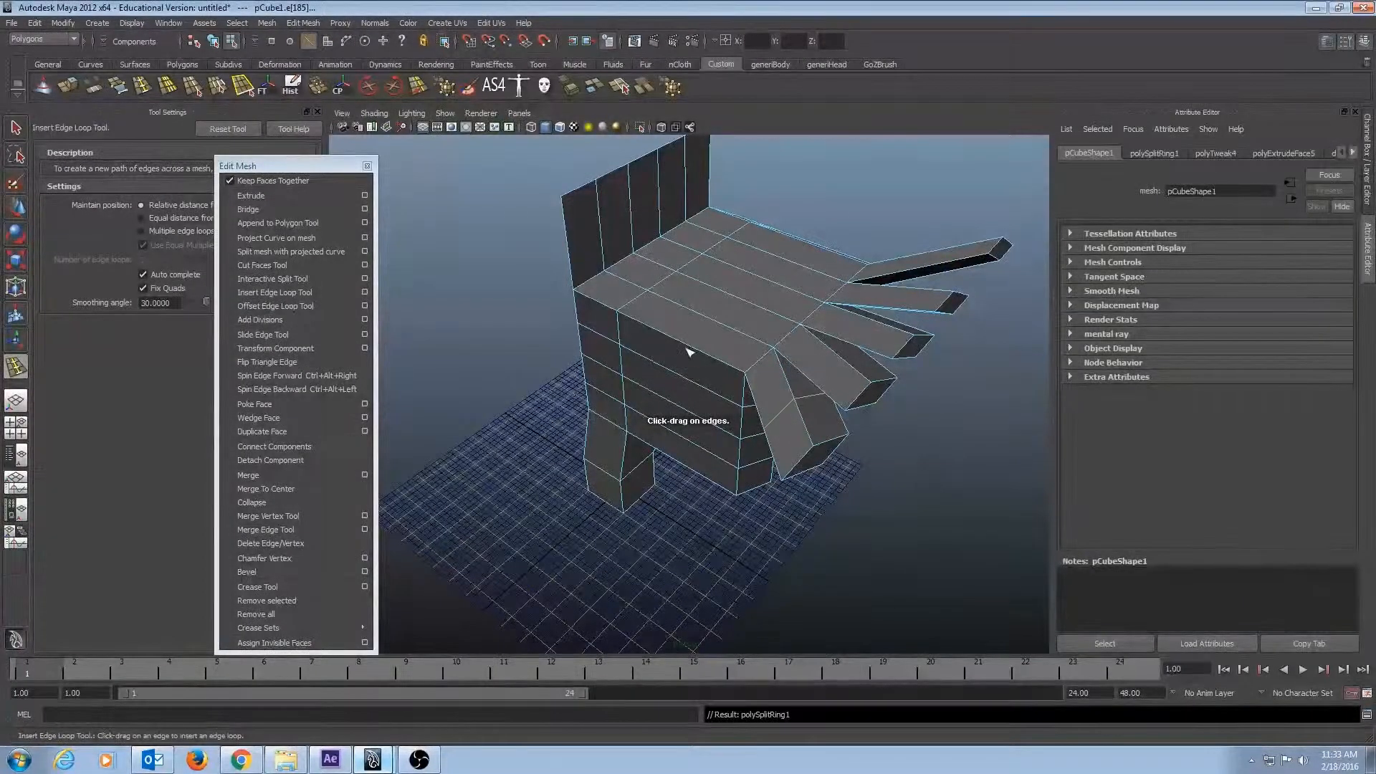
pyautogui.keyDown('alt'); pyautogui.moveTo(745, 393); pyautogui.dragTo(892, 420); pyautogui.keyUp('alt')
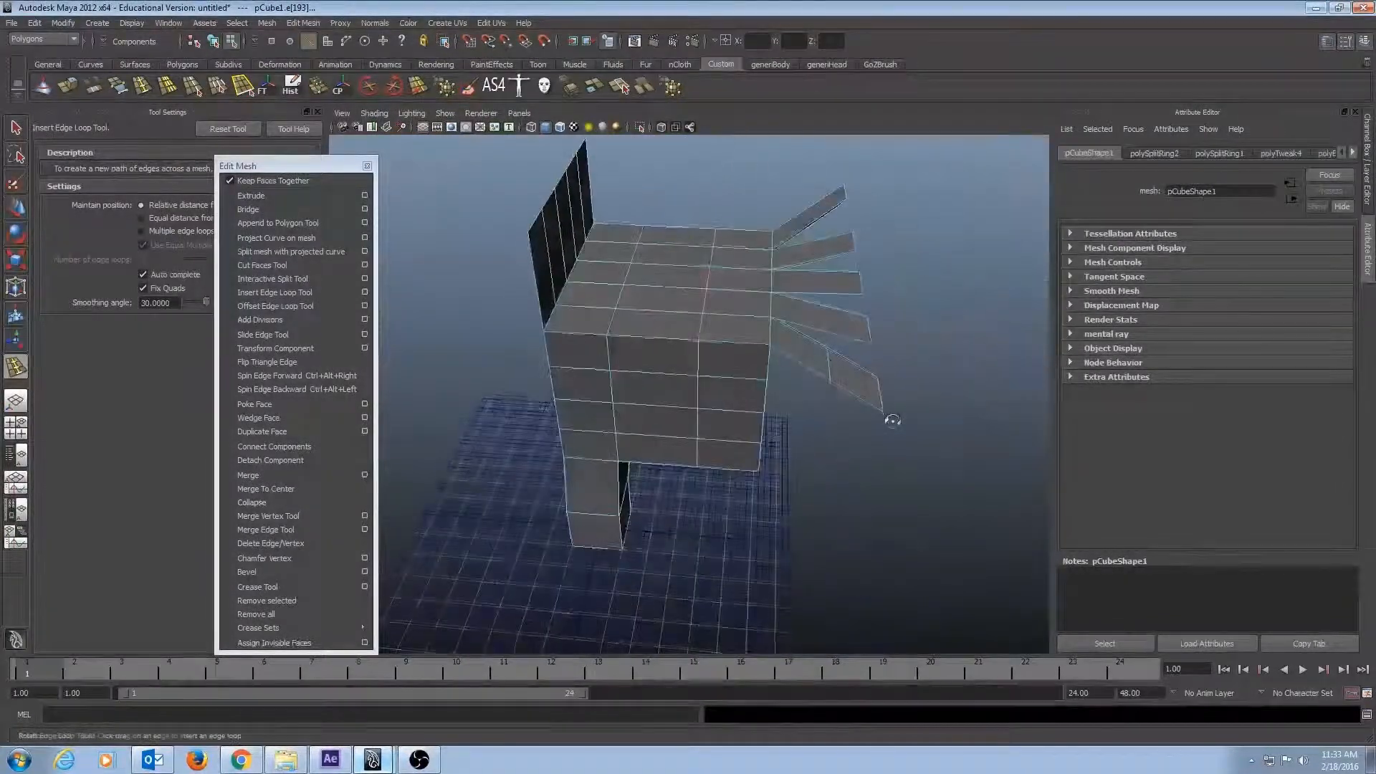
pyautogui.keyDown('alt'); pyautogui.moveTo(812, 408); pyautogui.dragTo(580, 482); pyautogui.keyUp('alt')
# Return to object selection mode and examine the whole model from several sides.
pyautogui.press('q')
pyautogui.press('F8')
pyautogui.keyDown('alt'); pyautogui.moveTo(580, 482); pyautogui.dragTo(832, 417, button='right'); pyautogui.keyUp('alt')
pyautogui.keyDown('alt'); pyautogui.moveTo(561, 373); pyautogui.dragTo(888, 466); pyautogui.keyUp('alt')
pyautogui.keyDown('alt'); pyautogui.moveTo(888, 466); pyautogui.dragTo(781, 458, button='right'); pyautogui.keyUp('alt')
pyautogui.keyDown('alt'); pyautogui.moveTo(781, 458); pyautogui.dragTo(734, 440, button='middle'); pyautogui.keyUp('alt')
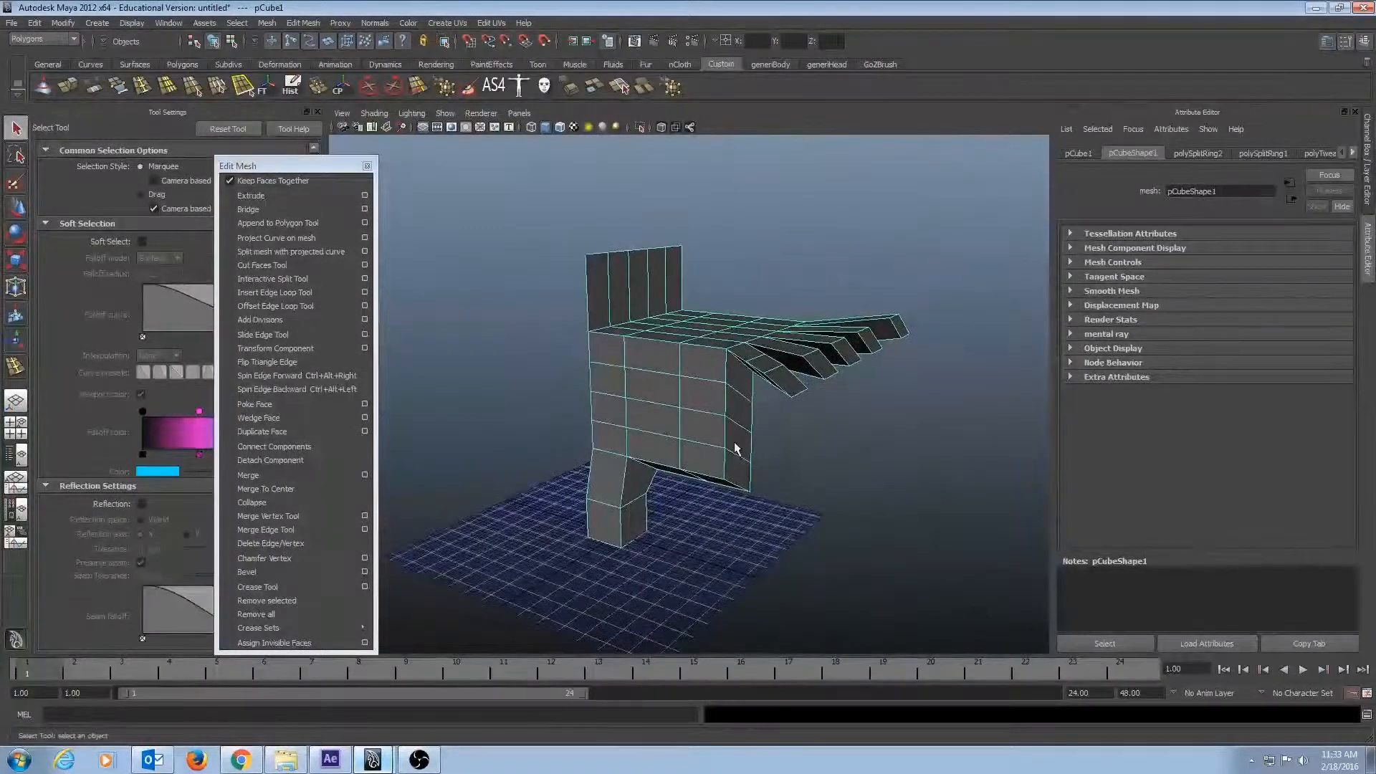